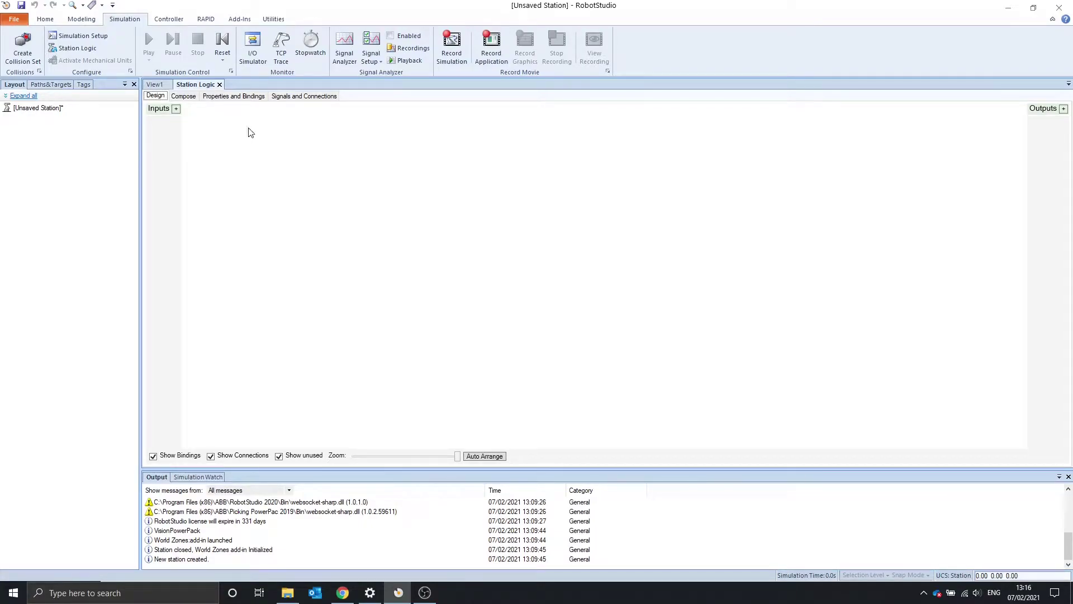
- Add a LogicSplit component from Signals and Properties to the Station Logic canvas and nudge it into place
{"action": "right_click", "coordinate": [251, 131]}
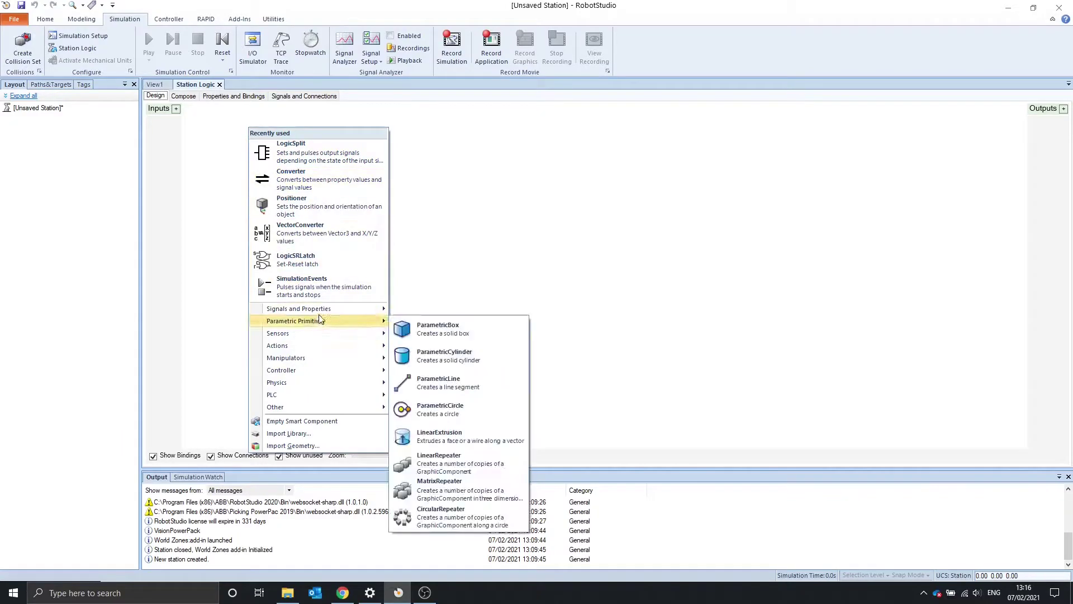
{"action": "mouse_move", "coordinate": [320, 313]}
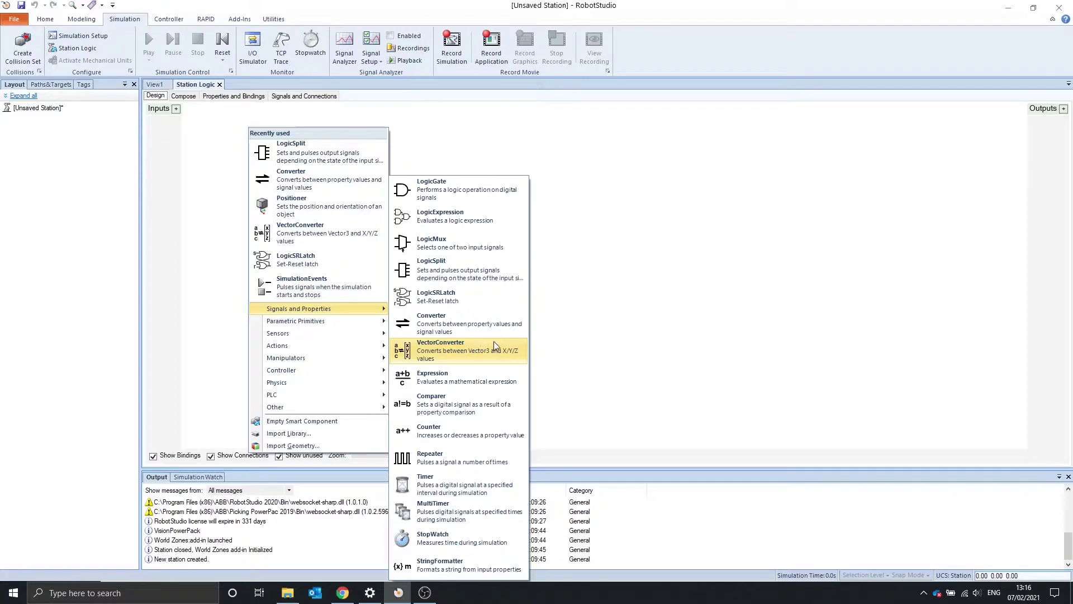
{"action": "left_click", "coordinate": [458, 277]}
{"action": "left_click_drag", "start_coordinate": [240, 121], "coordinate": [239, 115]}
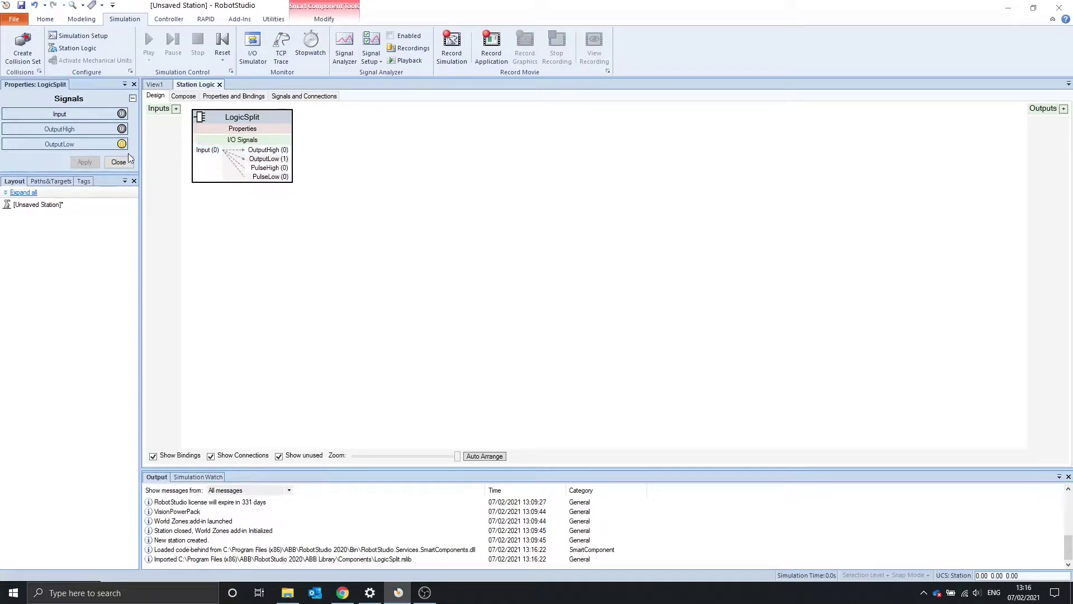
{"action": "left_click", "coordinate": [91, 113]}
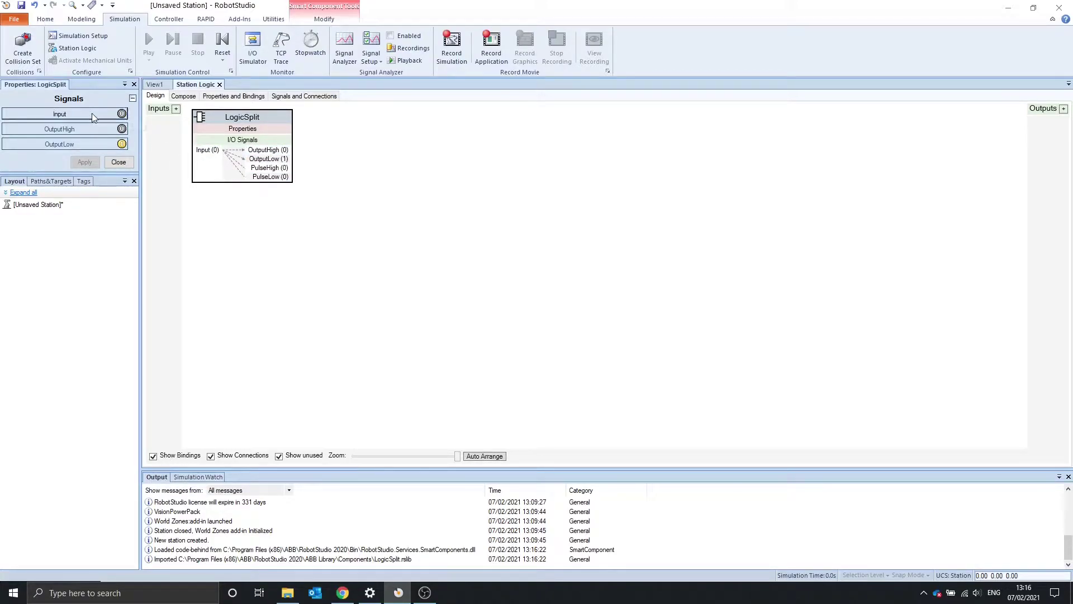
{"action": "left_click", "coordinate": [62, 115]}
{"action": "left_click", "coordinate": [96, 116]}
{"action": "left_click", "coordinate": [104, 116]}
{"action": "left_click", "coordinate": [207, 149]}
{"action": "left_click", "coordinate": [88, 113]}
{"action": "left_click", "coordinate": [89, 112]}
{"action": "left_click_drag", "start_coordinate": [275, 123], "coordinate": [281, 128]}
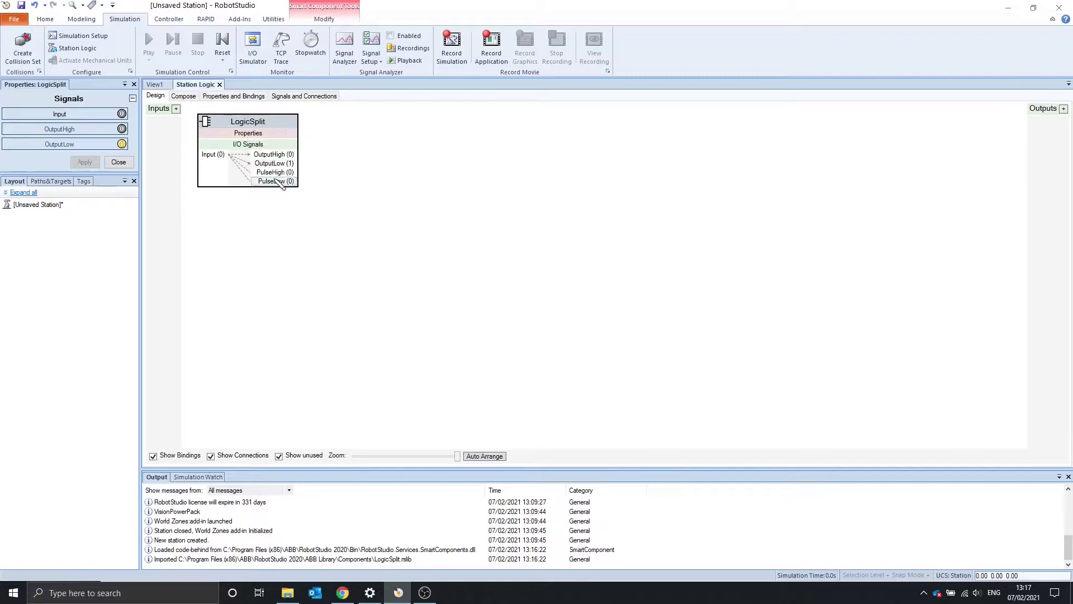
- Open Signal Setup and expand the Smart Component Signals sources for recording
{"action": "left_click", "coordinate": [375, 62]}
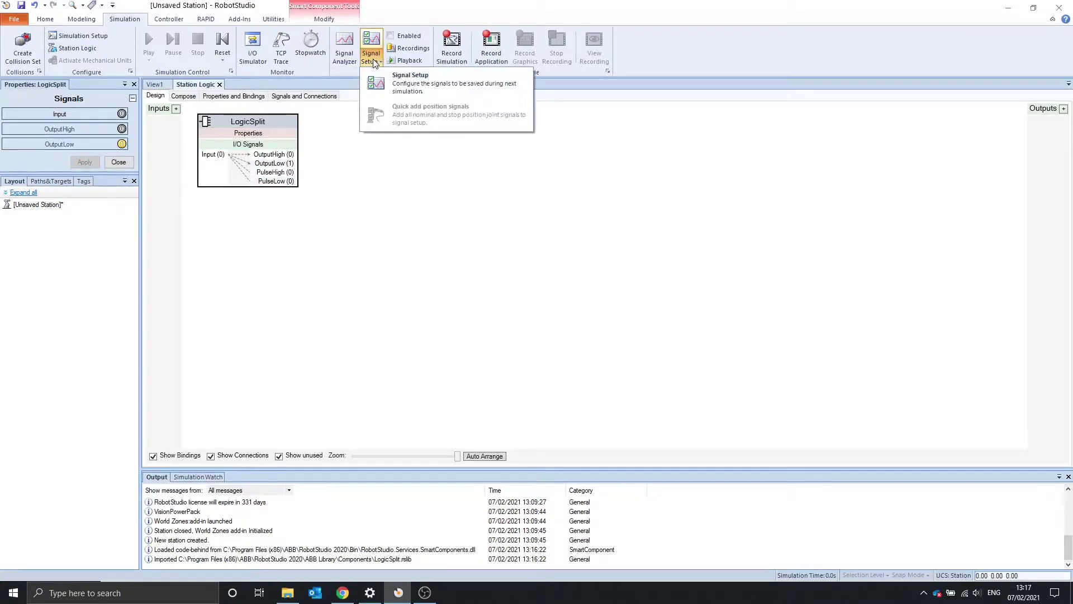
{"action": "left_click", "coordinate": [384, 80]}
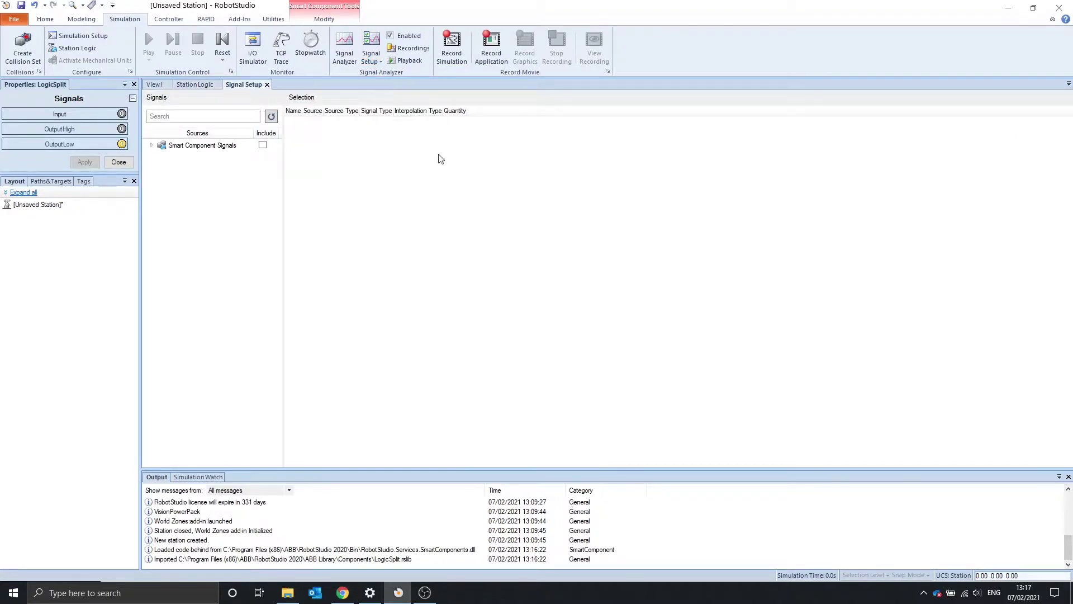
{"action": "left_click", "coordinate": [151, 145]}
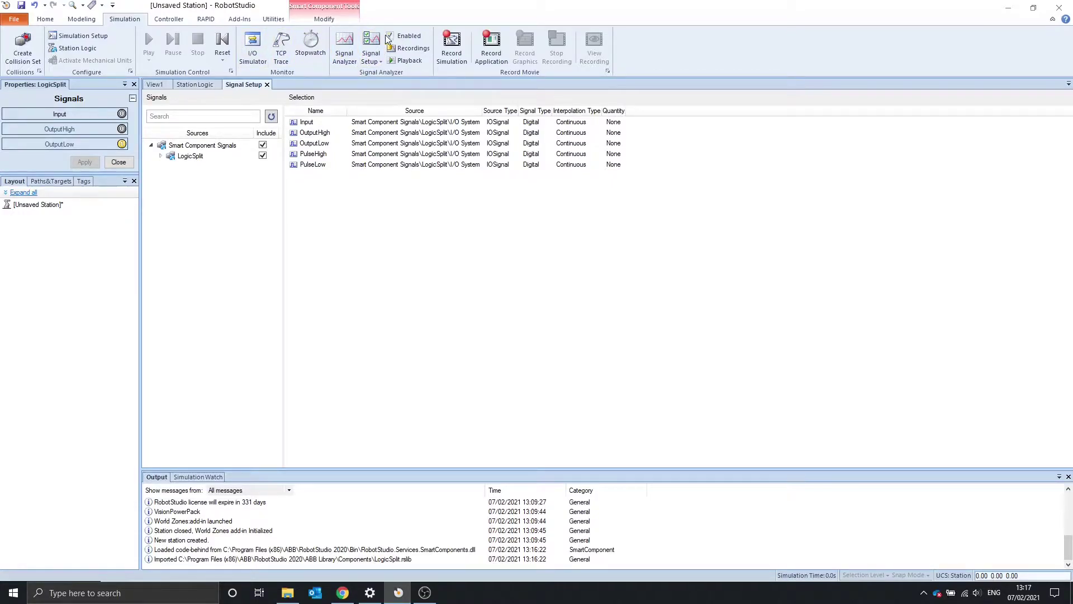
- Return to the Station Logic design and move the LogicSplit block lower
{"action": "left_click", "coordinate": [344, 48]}
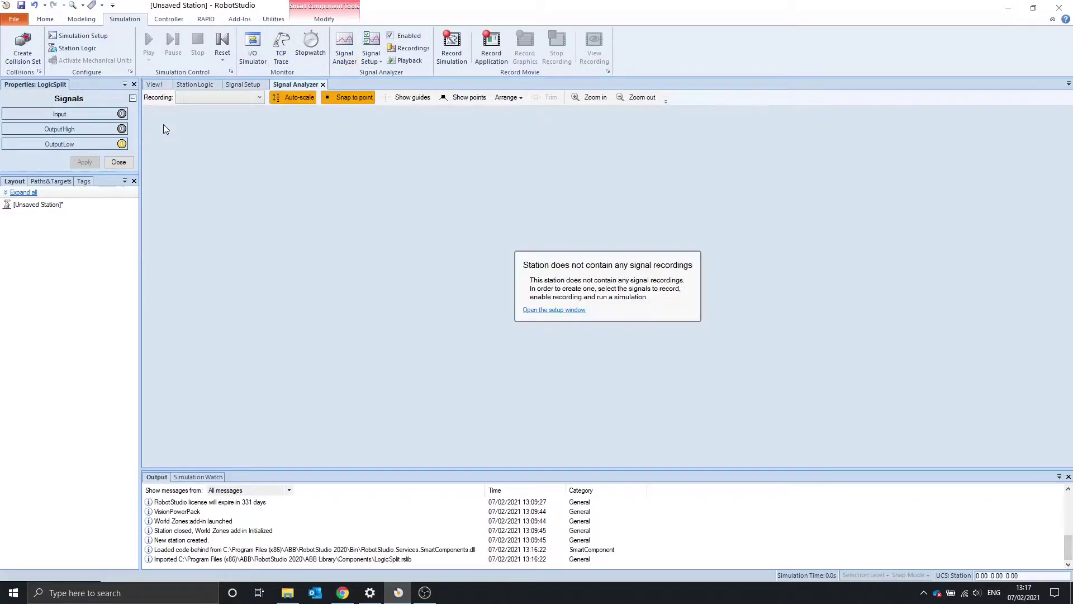
{"action": "left_click", "coordinate": [253, 85]}
{"action": "left_click", "coordinate": [196, 84]}
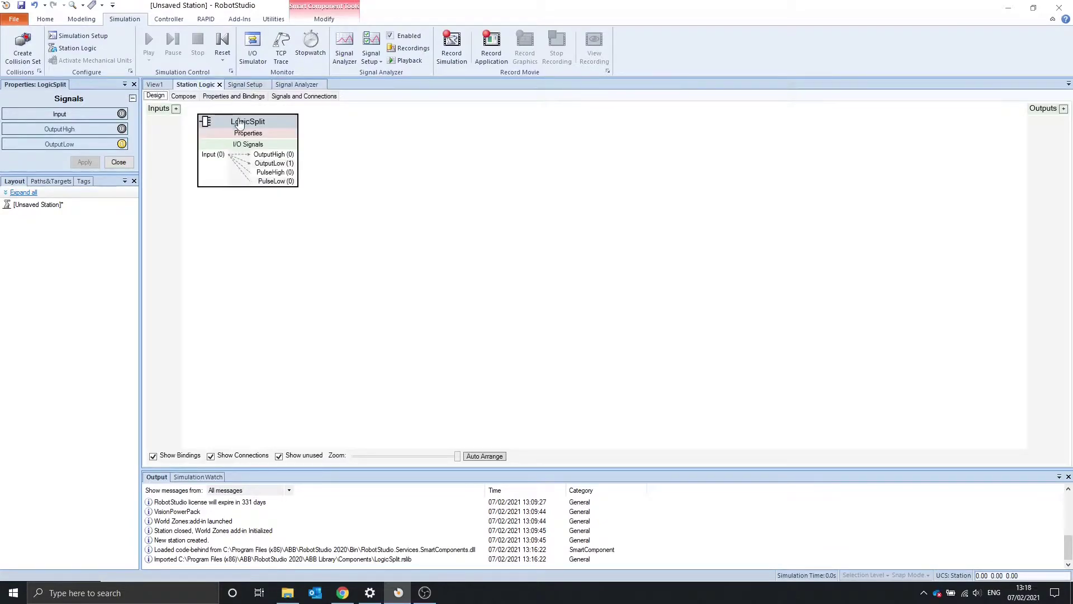
{"action": "left_click_drag", "start_coordinate": [240, 123], "coordinate": [229, 175]}
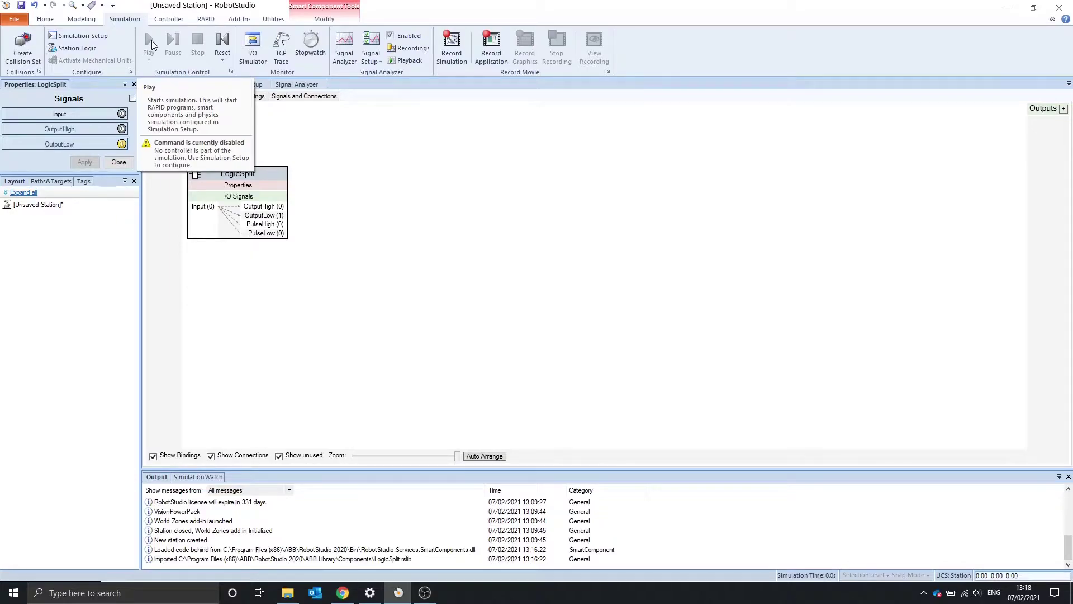
- Add a LogicGate [AND] at the top left with LogicSplit placed below it
{"action": "right_click", "coordinate": [230, 118]}
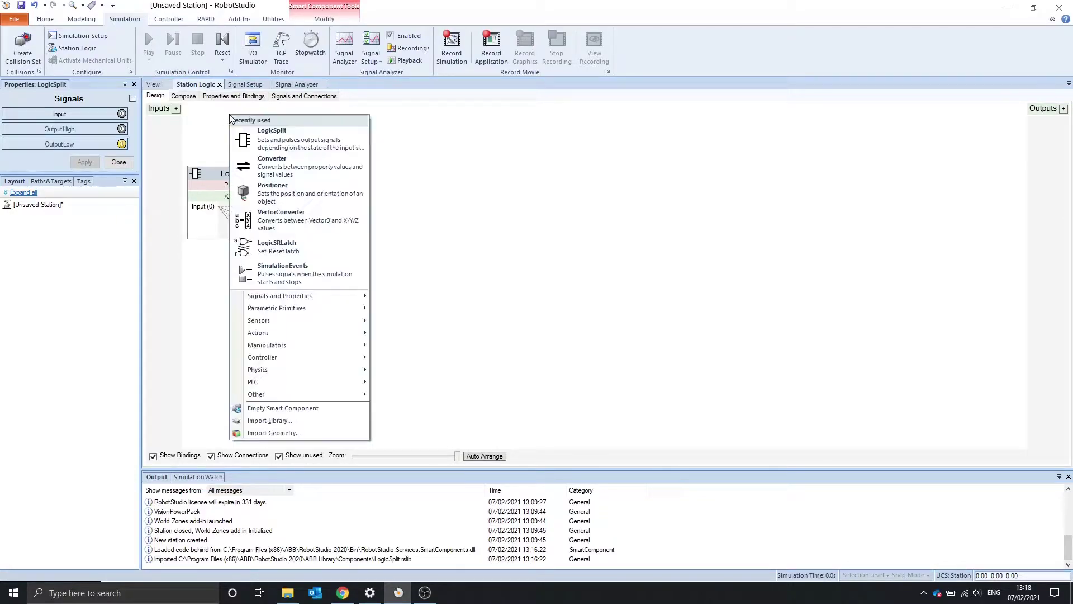
{"action": "mouse_move", "coordinate": [316, 296]}
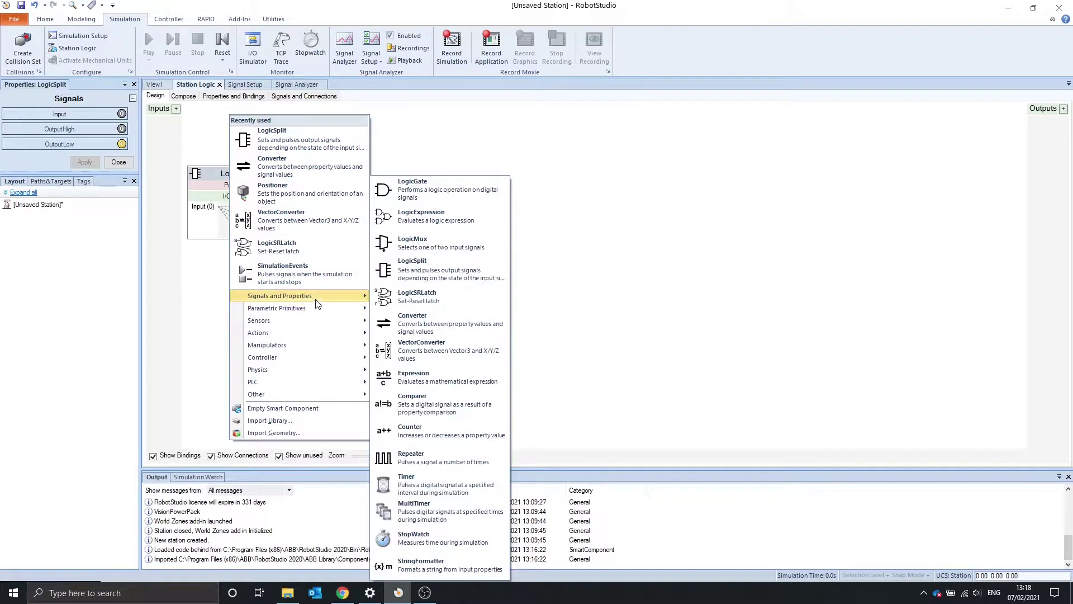
{"action": "left_click", "coordinate": [419, 193]}
{"action": "left_click_drag", "start_coordinate": [582, 120], "coordinate": [199, 110]}
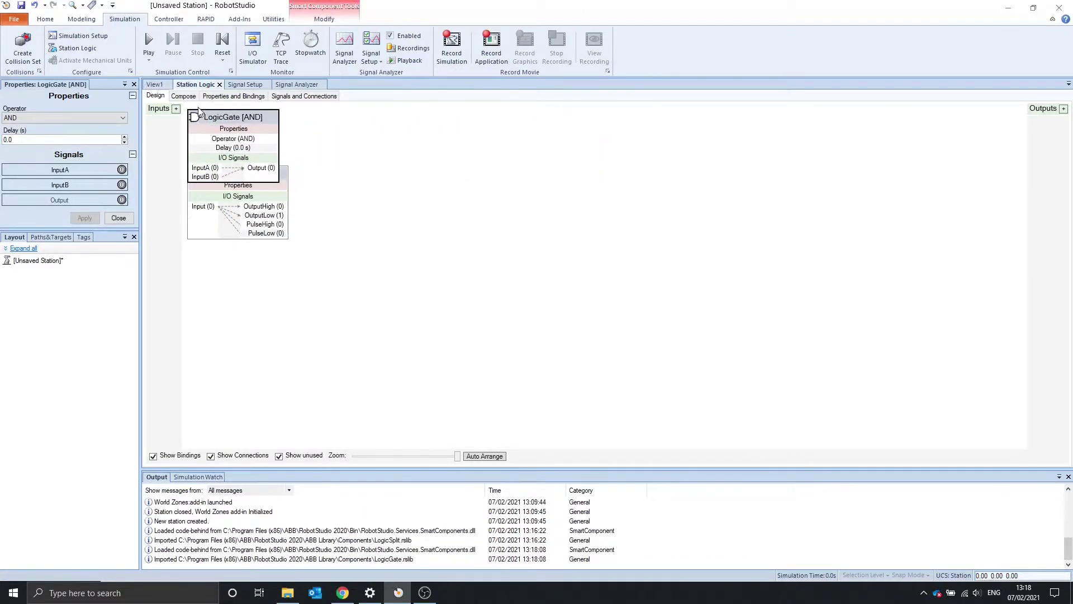
{"action": "left_click_drag", "start_coordinate": [267, 190], "coordinate": [269, 221]}
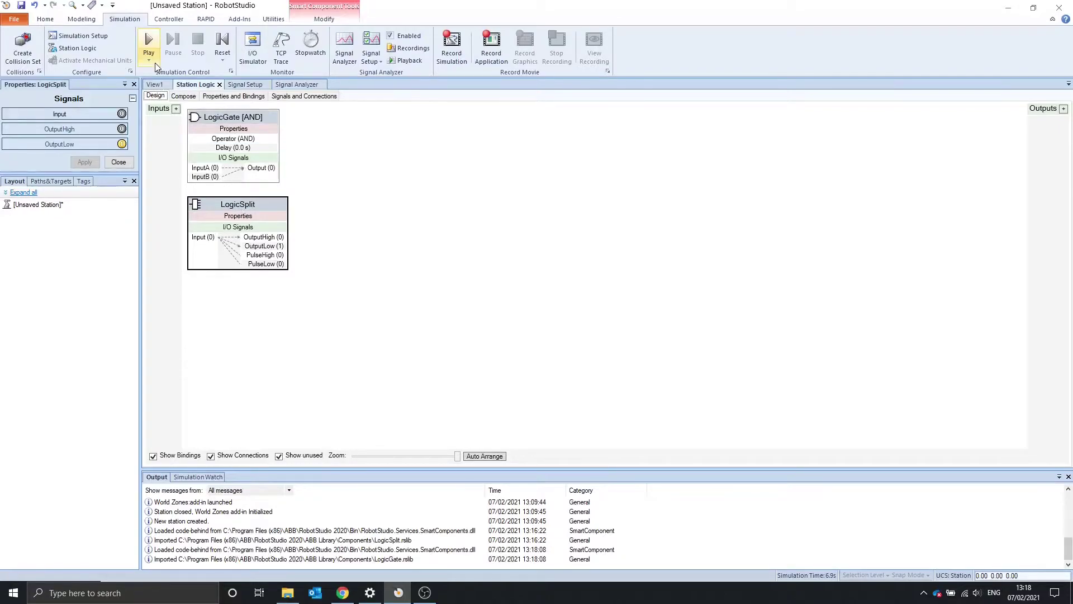
- Run a simulation, switching LogicSplit's Input on then off, and stop it
{"action": "left_click", "coordinate": [150, 38]}
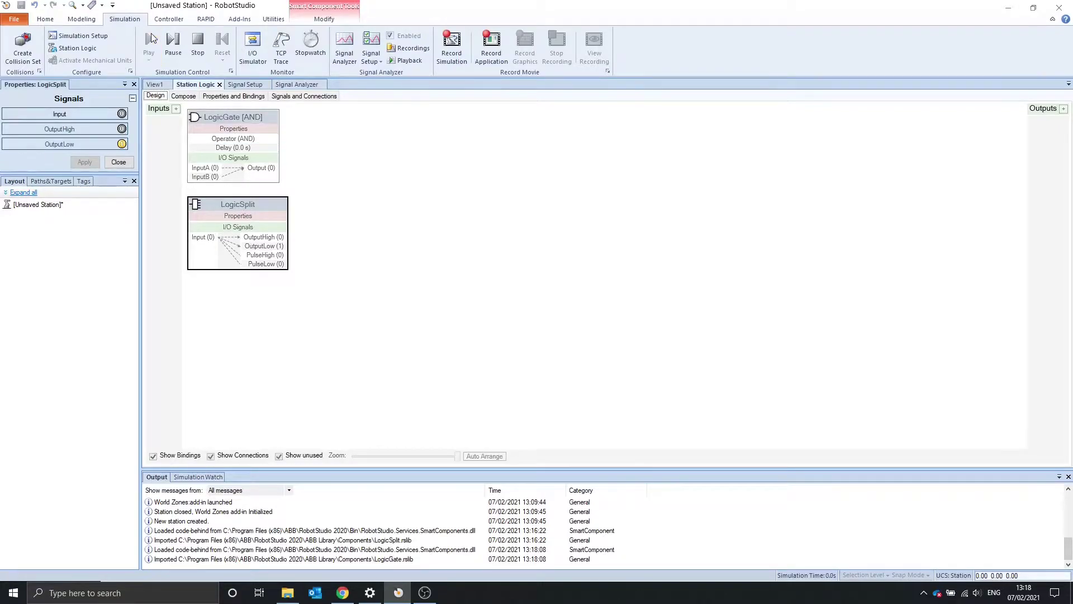
{"action": "left_click", "coordinate": [87, 114]}
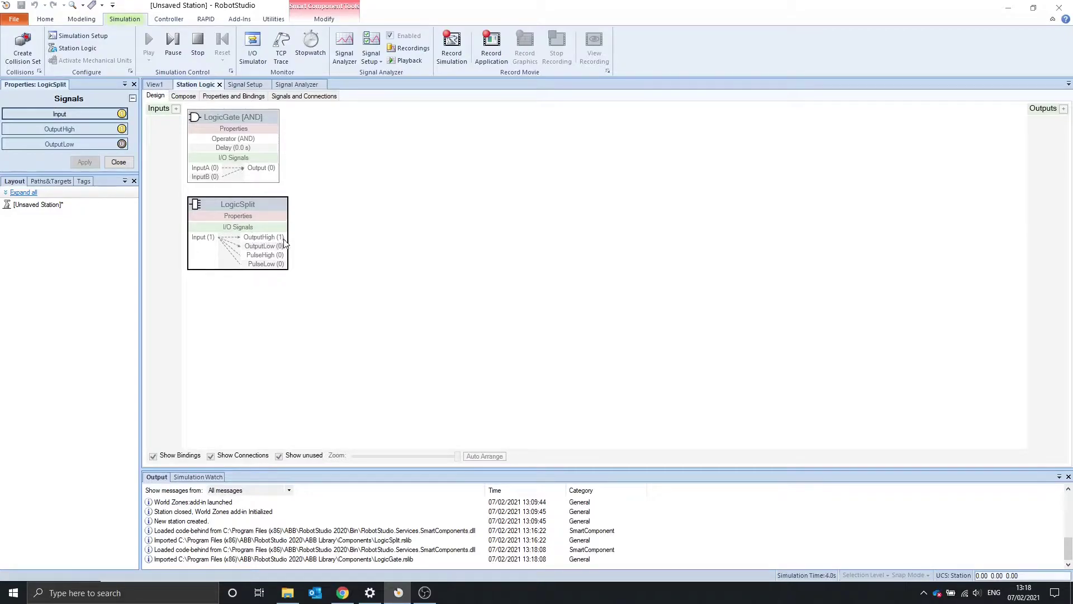
{"action": "left_click", "coordinate": [82, 112]}
{"action": "left_click", "coordinate": [198, 42]}
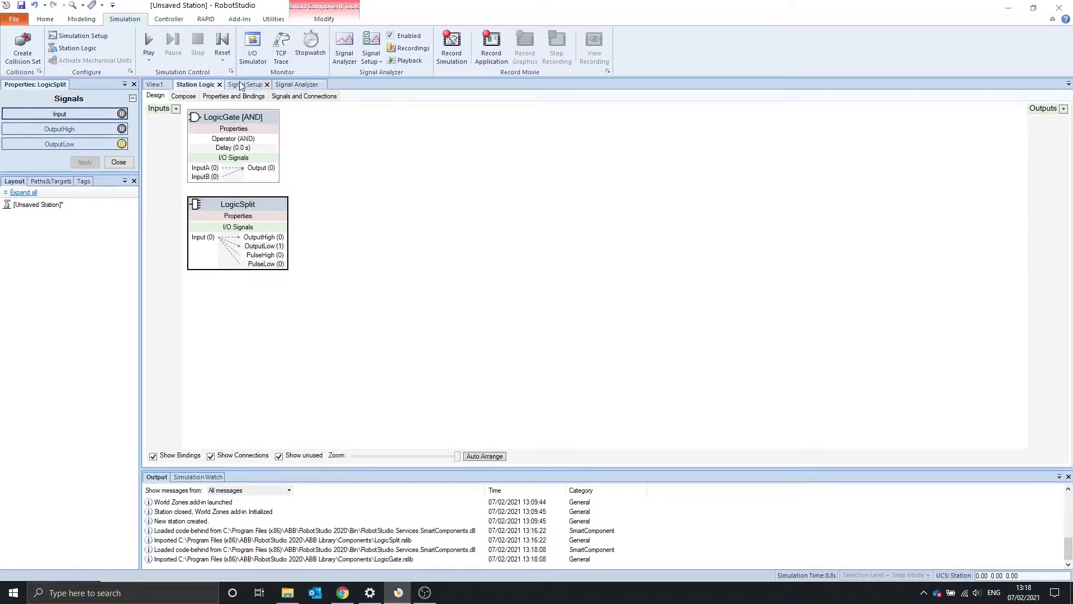
- Inspect the recorded LogicSplit timings in the Signal Analyzer, zooming the timeline to read the bars
{"action": "left_click", "coordinate": [343, 58]}
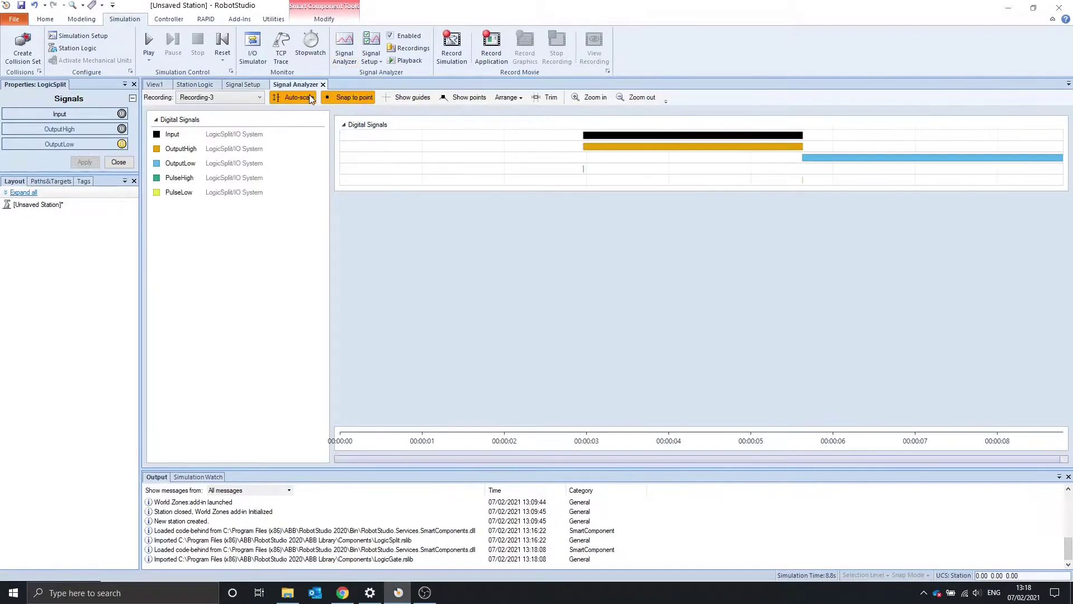
{"action": "scroll", "coordinate": [581, 140], "scroll_direction": "up", "scroll_amount": 3}
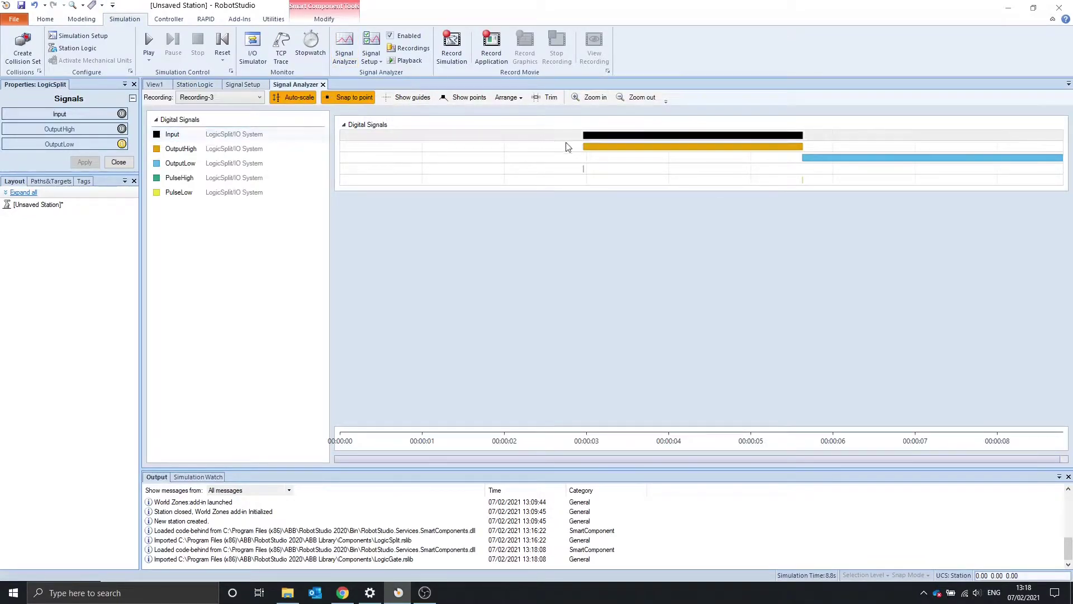
{"action": "scroll", "coordinate": [586, 137], "scroll_direction": "up", "scroll_amount": 2}
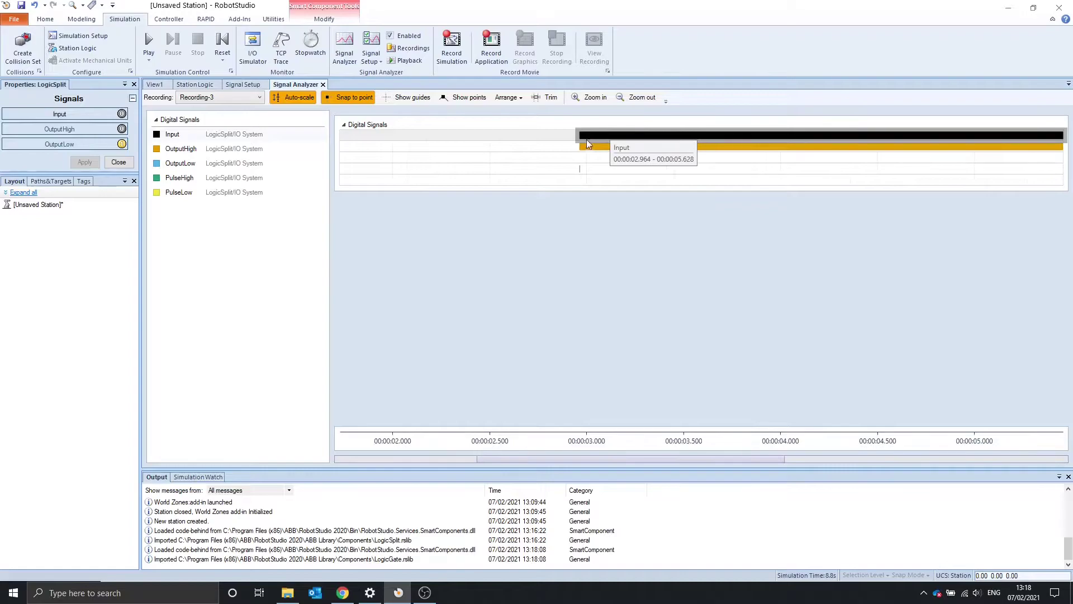
{"action": "scroll", "coordinate": [586, 148], "scroll_direction": "up", "scroll_amount": 4}
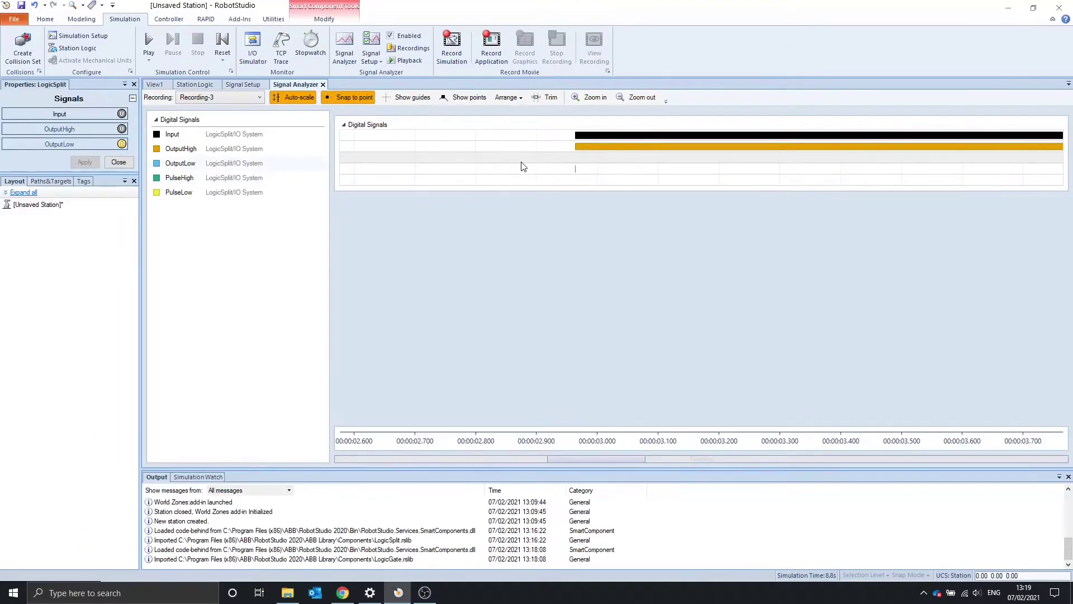
{"action": "scroll", "coordinate": [551, 162], "scroll_direction": "down", "scroll_amount": 2}
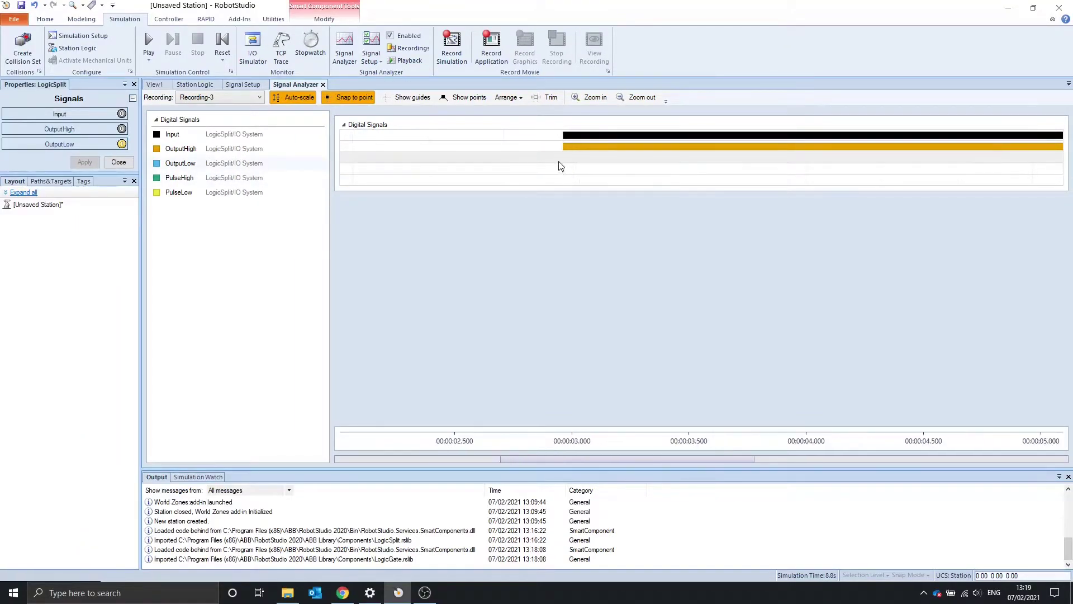
{"action": "scroll", "coordinate": [553, 164], "scroll_direction": "down", "scroll_amount": 2}
{"action": "scroll", "coordinate": [905, 167], "scroll_direction": "up", "scroll_amount": 2}
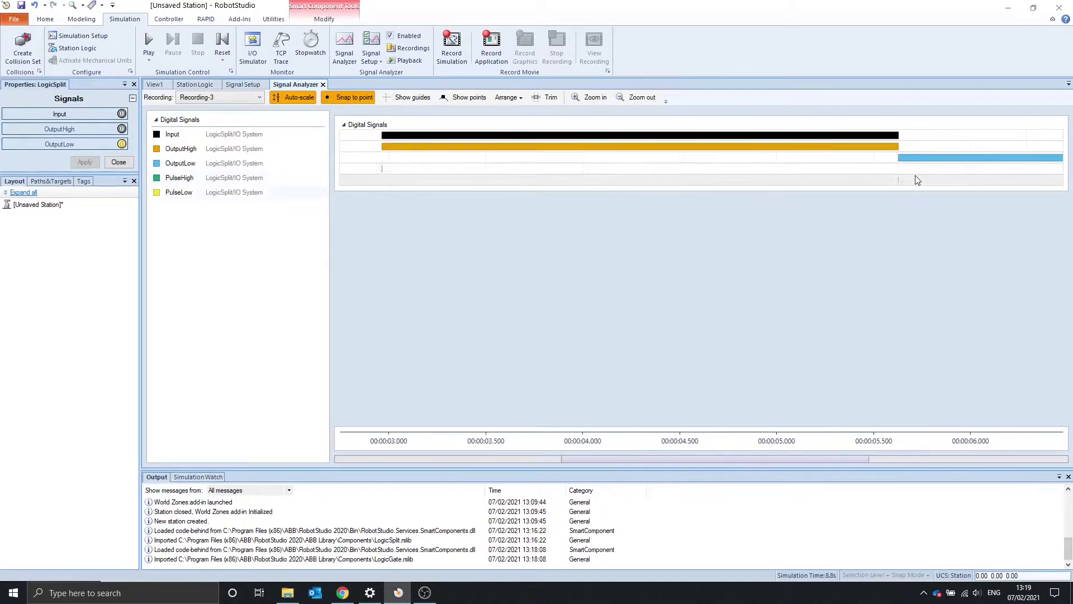
{"action": "scroll", "coordinate": [892, 146], "scroll_direction": "up", "scroll_amount": 1}
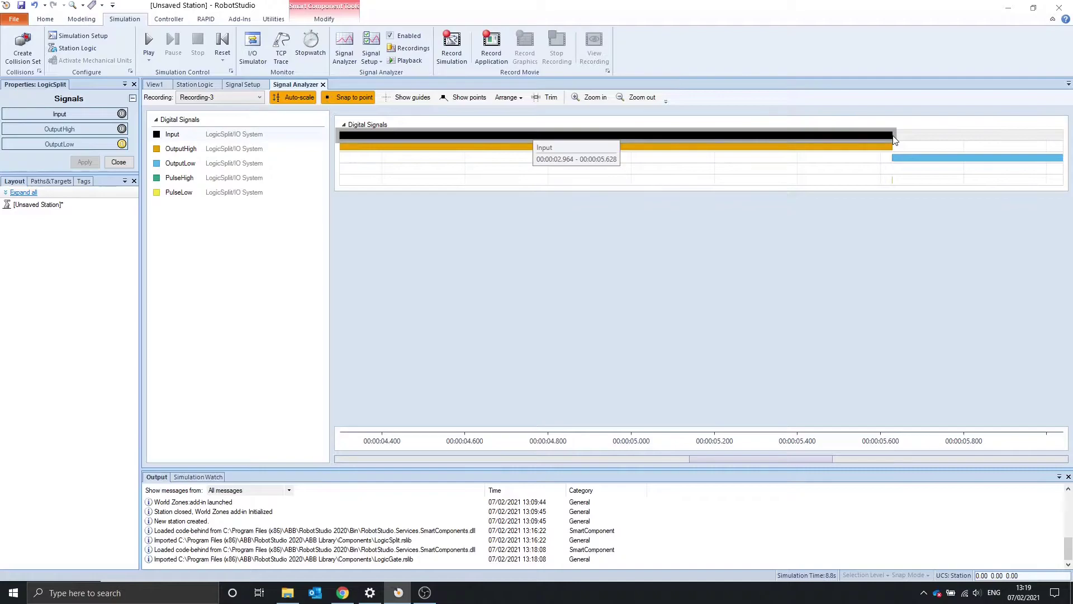
{"action": "scroll", "coordinate": [893, 182], "scroll_direction": "up", "scroll_amount": 5}
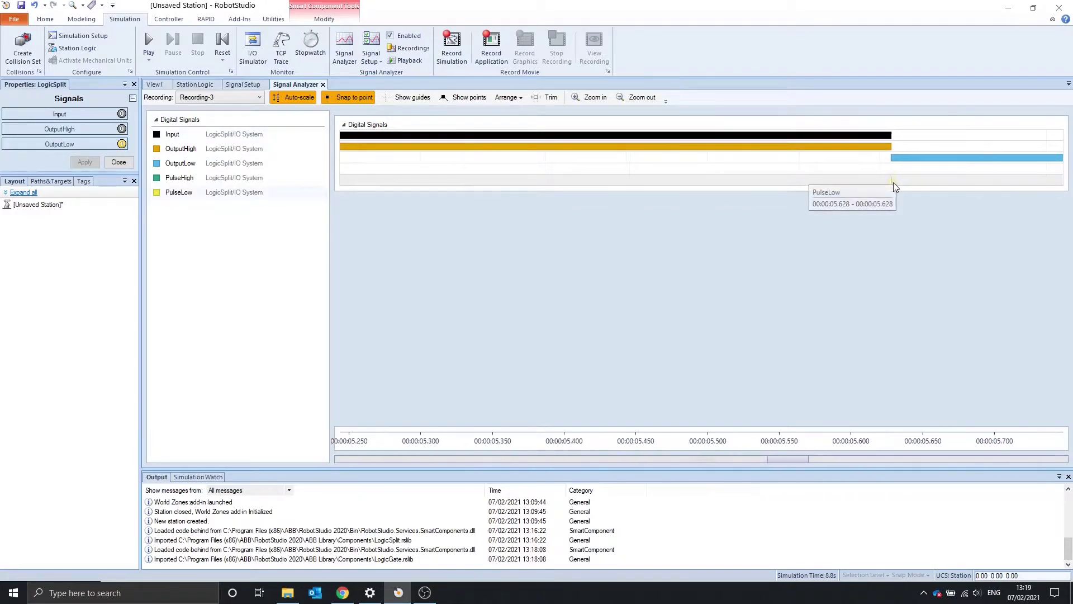
{"action": "mouse_move", "coordinate": [885, 182]}
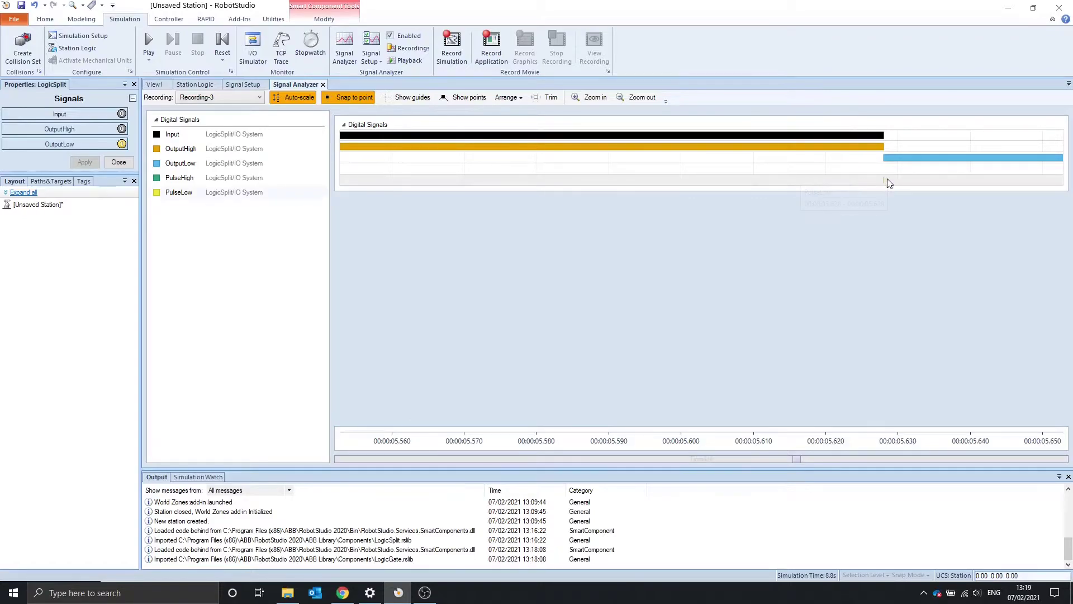
- Back in the design, delete the LogicGate [AND] and move LogicSplit up and right
{"action": "left_click", "coordinate": [323, 84]}
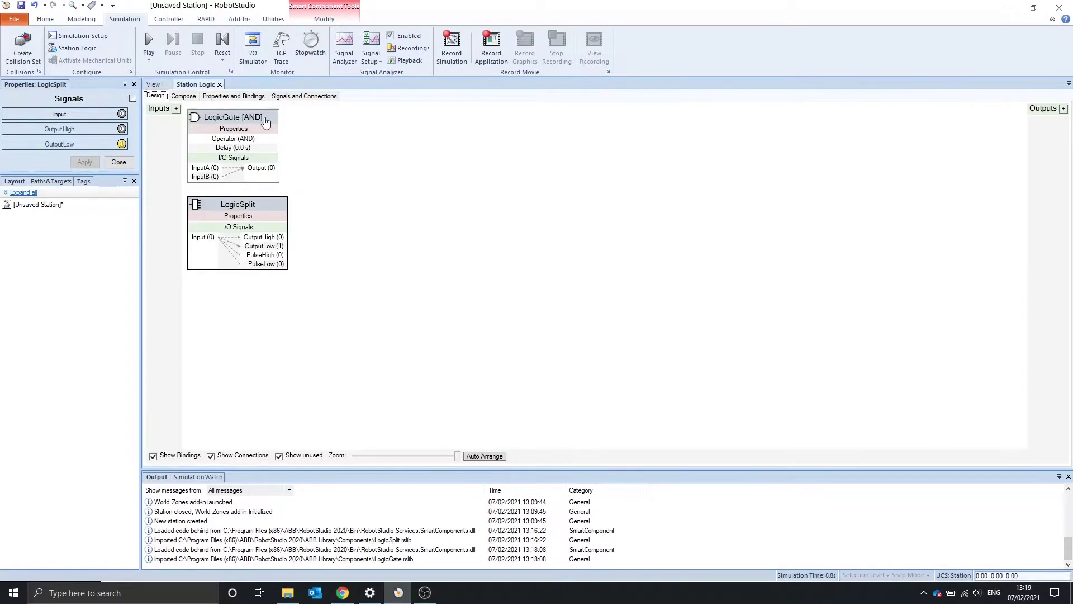
{"action": "left_click", "coordinate": [265, 123]}
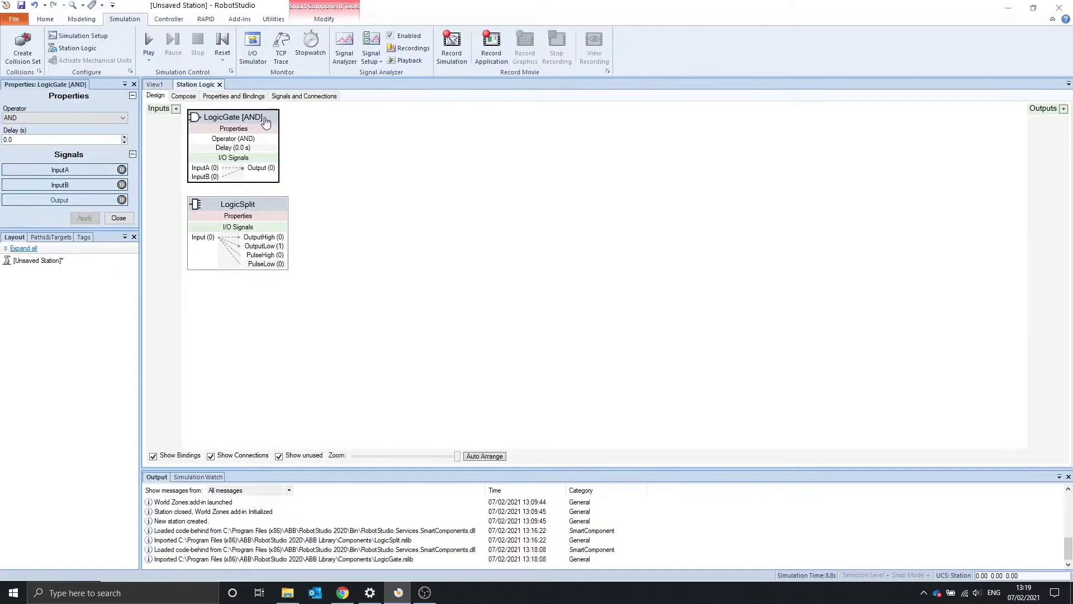
{"action": "key", "text": "Delete"}
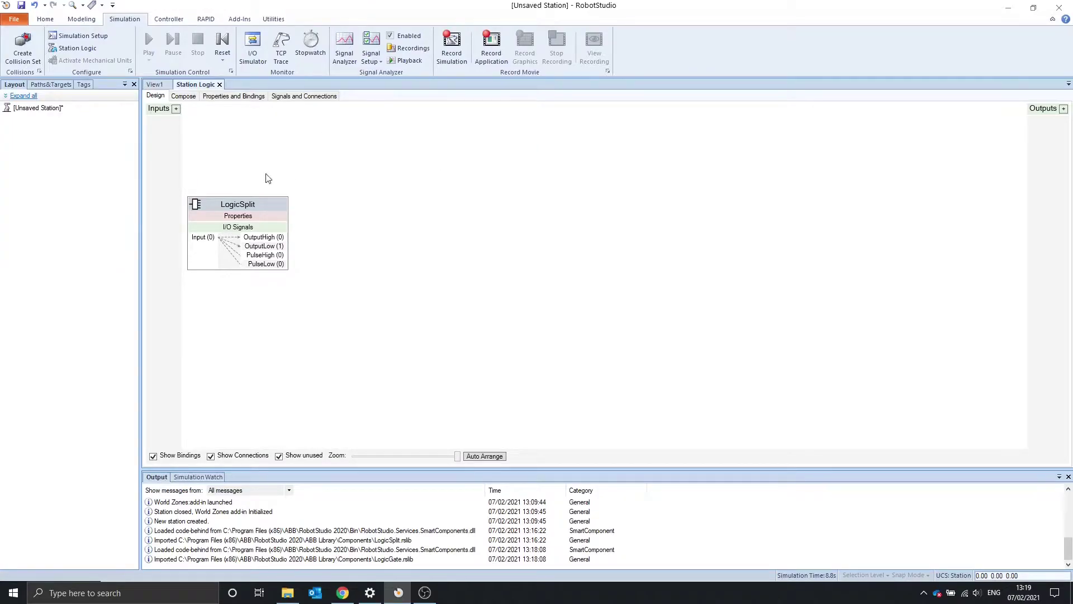
{"action": "left_click_drag", "start_coordinate": [269, 204], "coordinate": [298, 122]}
- Add an empty smart component, SmartComponent_1, beside LogicSplit
{"action": "right_click", "coordinate": [599, 156]}
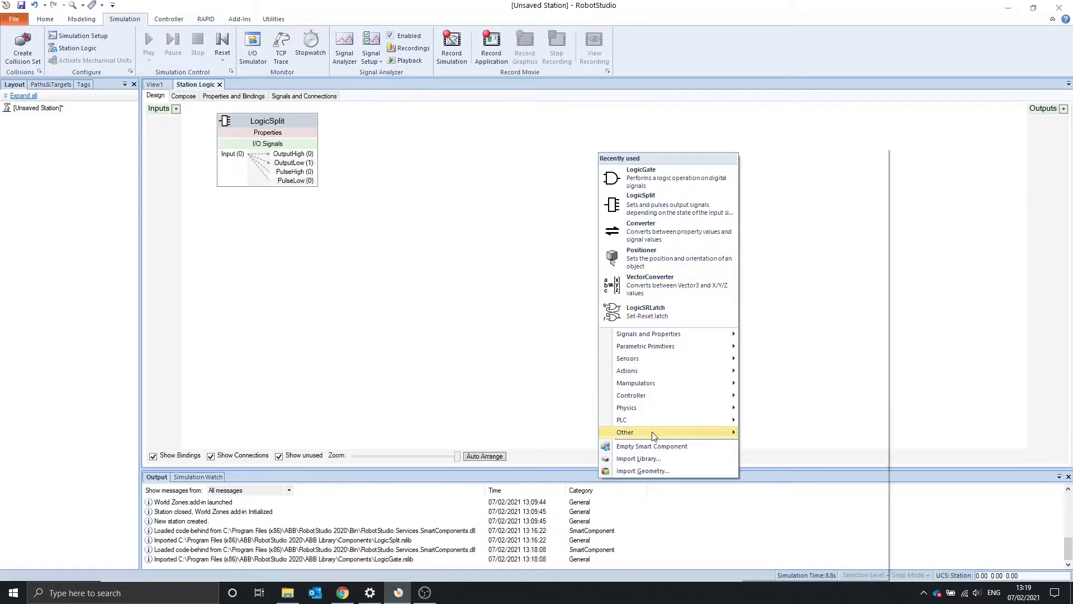
{"action": "left_click", "coordinate": [659, 447]}
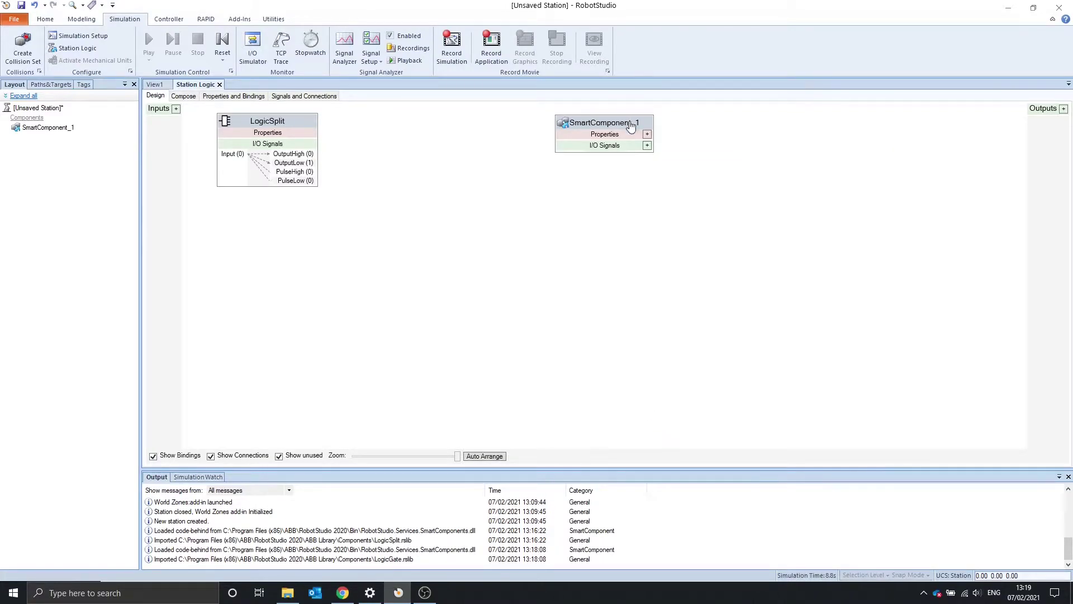
{"action": "left_click_drag", "start_coordinate": [627, 121], "coordinate": [608, 118]}
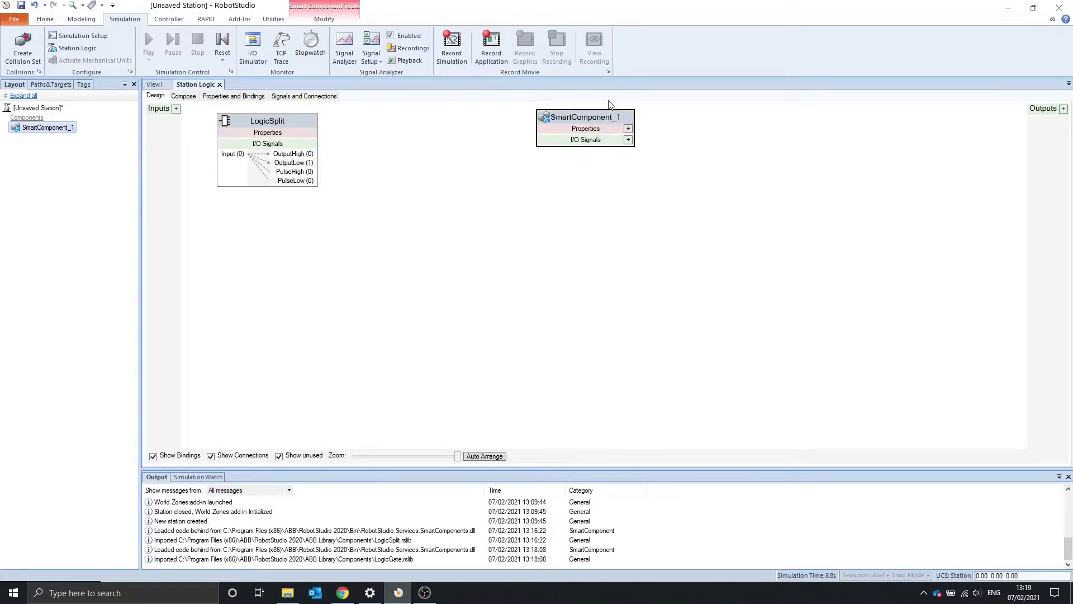
- Add digital inputs Ext and Ret to SmartComponent_1
{"action": "left_click", "coordinate": [628, 140]}
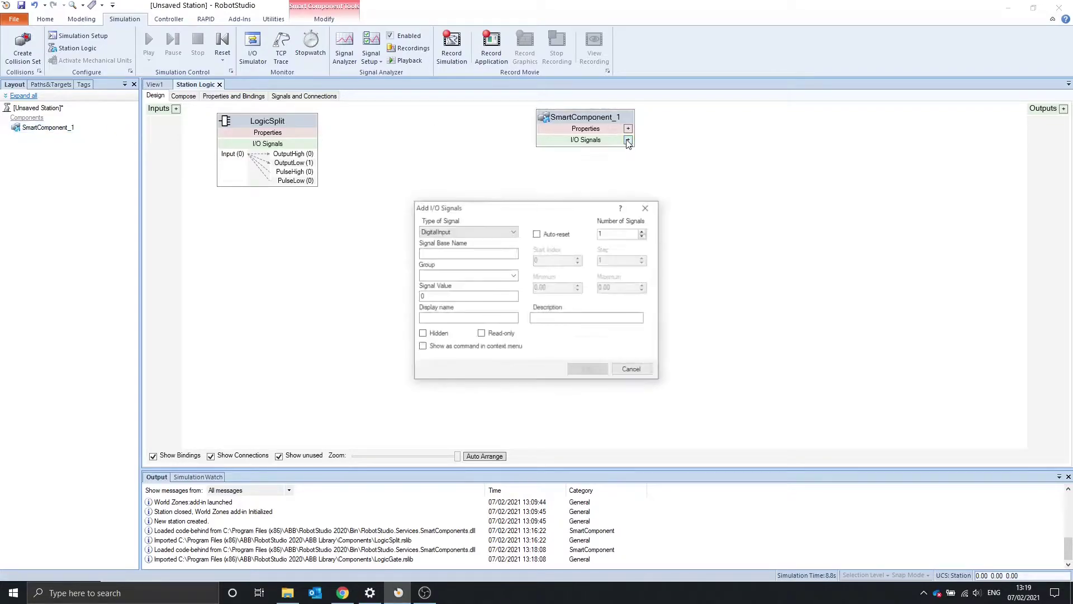
{"action": "left_click", "coordinate": [448, 252]}
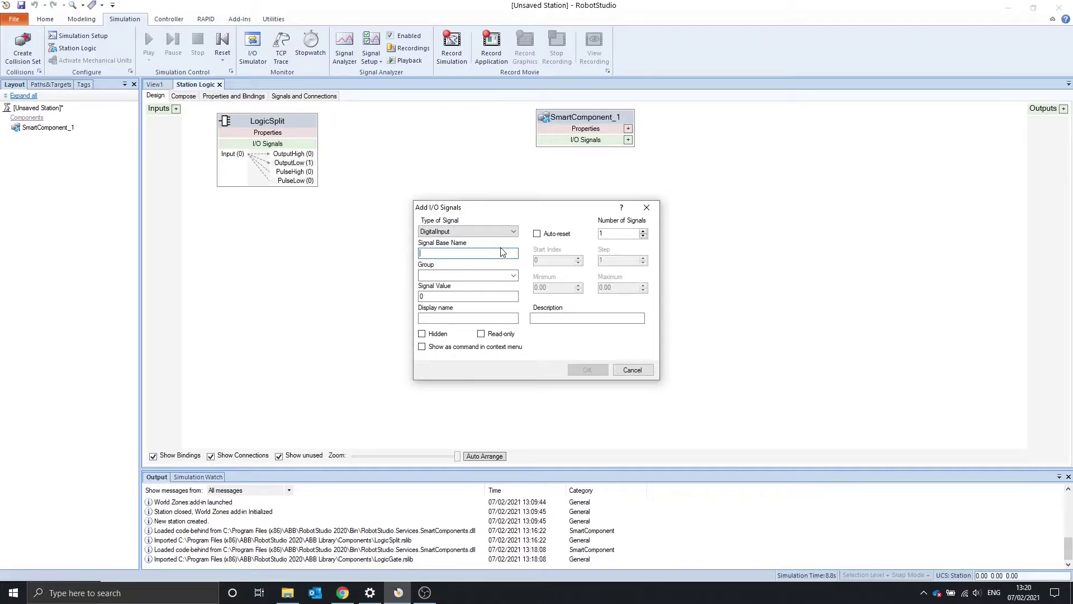
{"action": "type", "text": "Ext"}
{"action": "left_click", "coordinate": [586, 369]}
{"action": "left_click", "coordinate": [628, 140]}
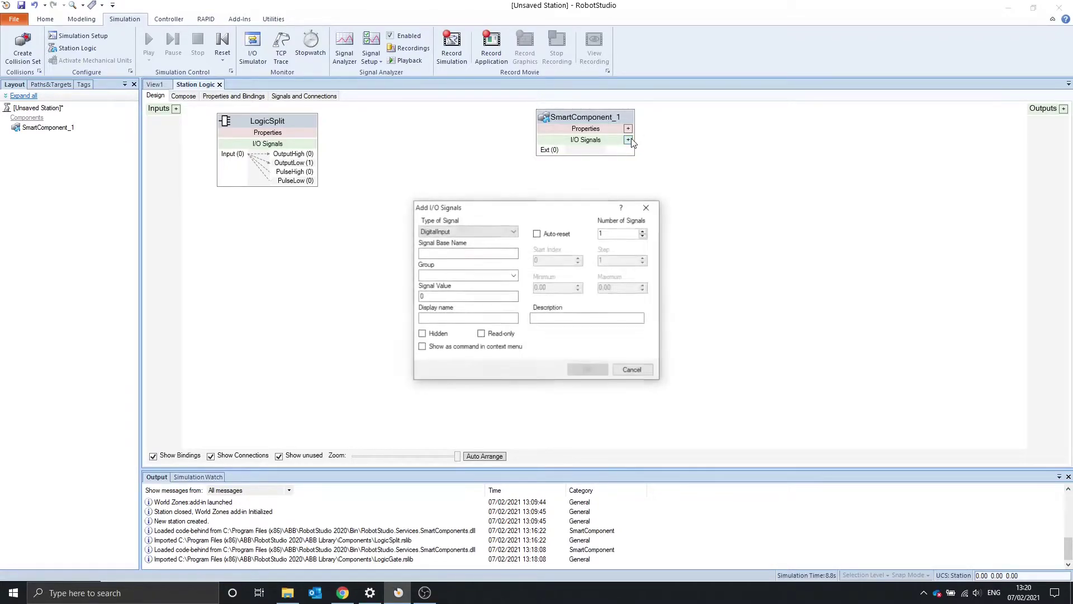
{"action": "type", "text": "Ret"}
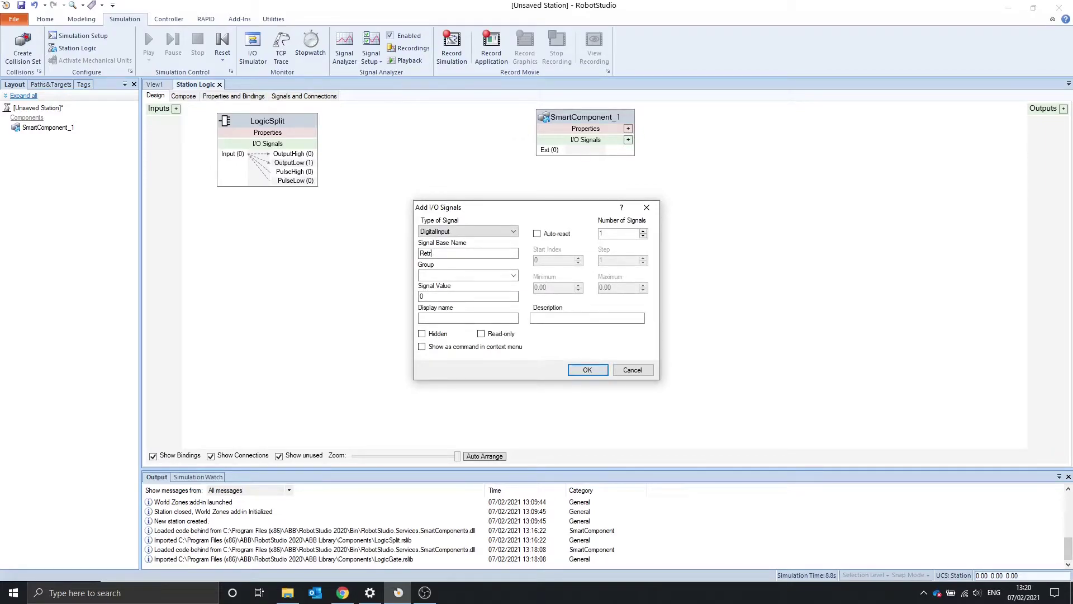
{"action": "left_click", "coordinate": [587, 369]}
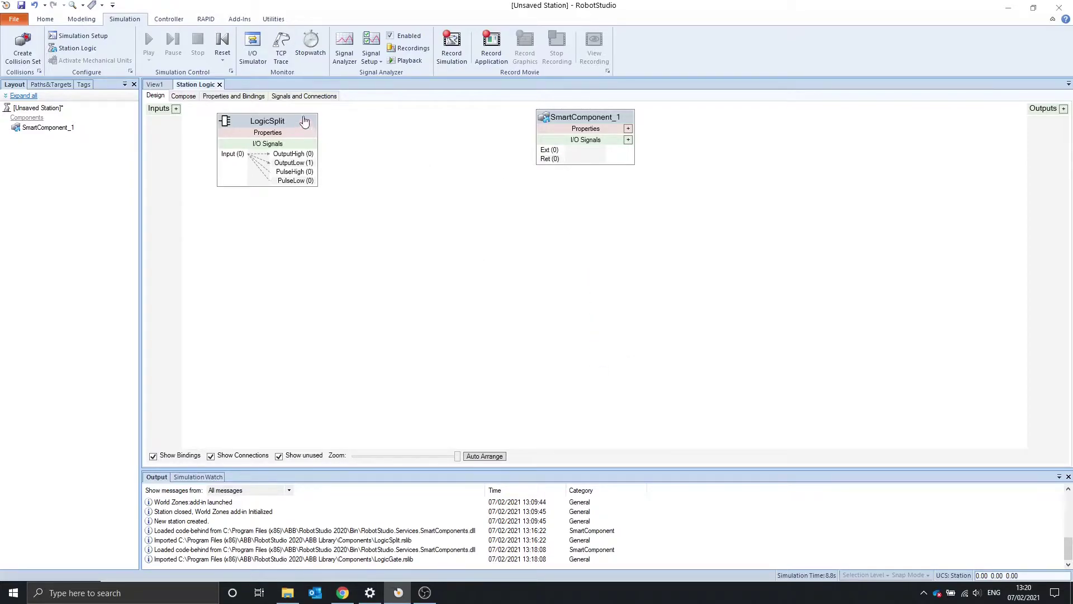
- Shift LogicSplit right and begin naming a new station input ExtRet
{"action": "left_click_drag", "start_coordinate": [300, 118], "coordinate": [354, 119]}
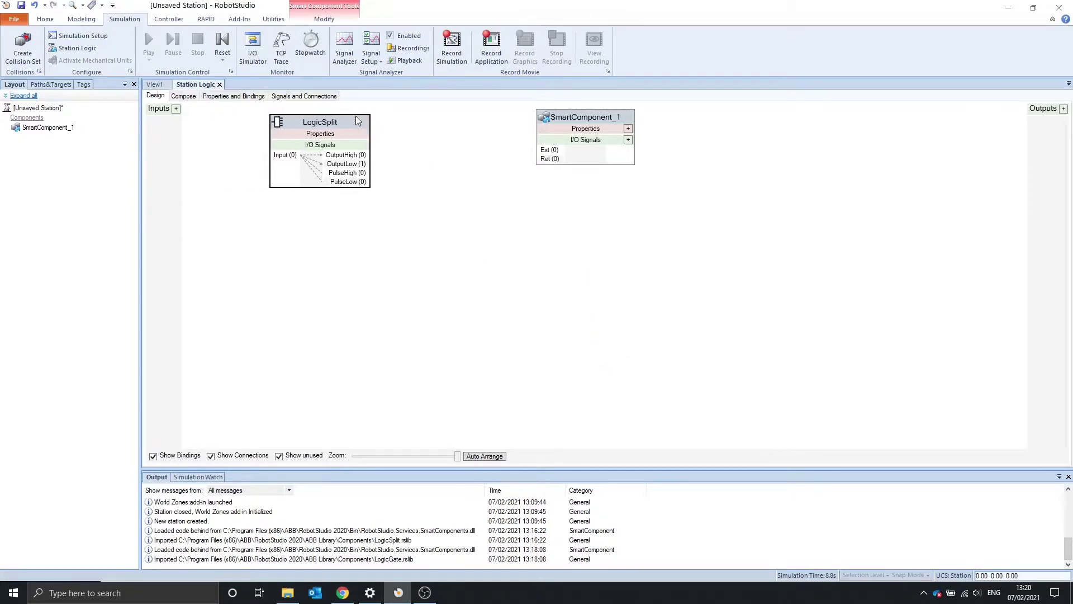
{"action": "left_click", "coordinate": [175, 109]}
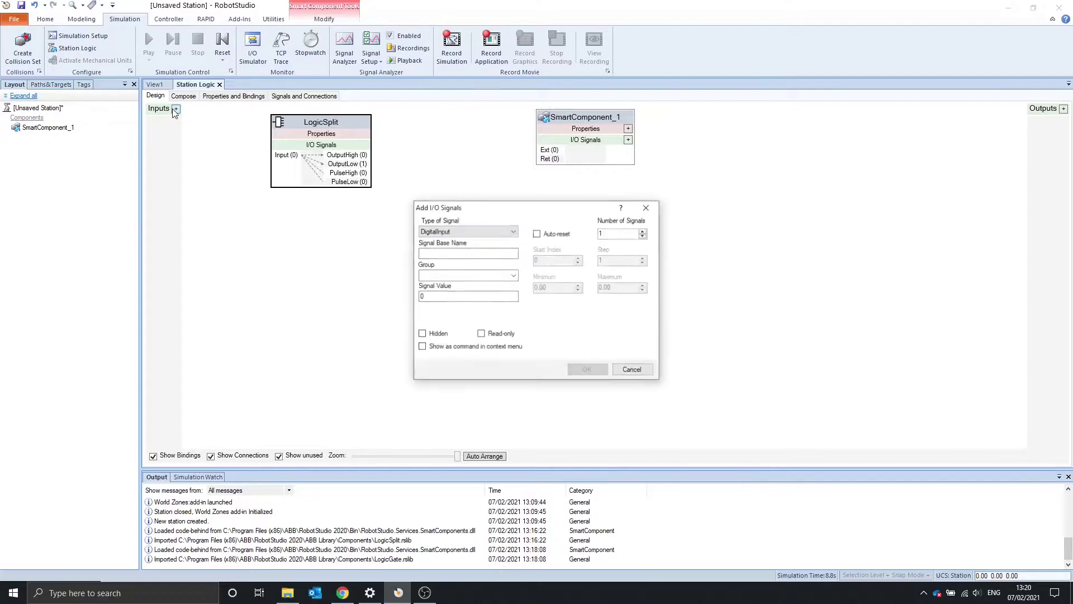
{"action": "left_click", "coordinate": [447, 251]}
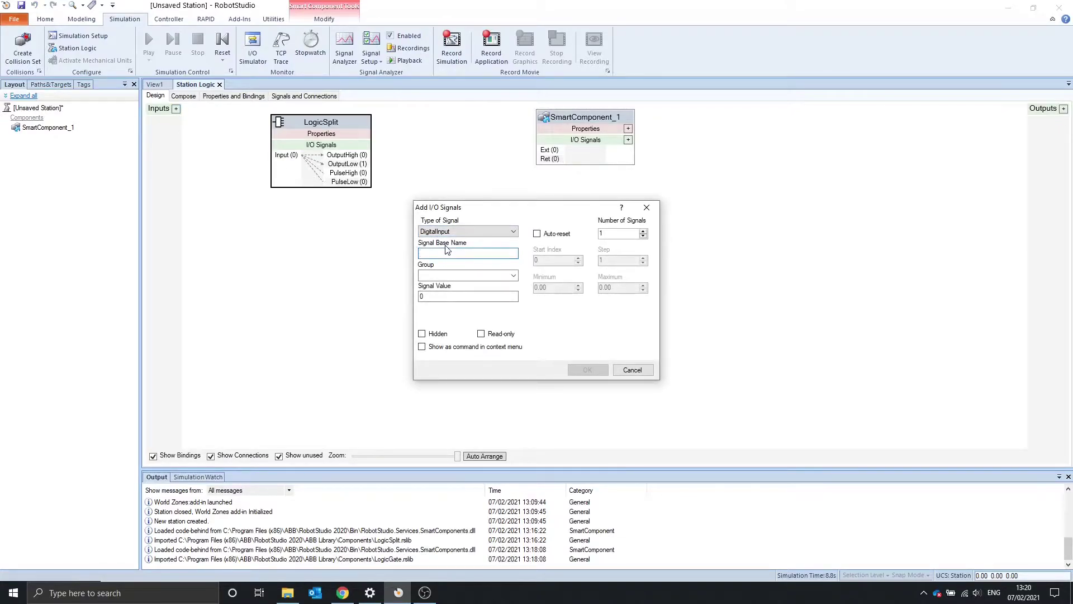
{"action": "type", "text": "di"}
{"action": "key", "text": "BackSpace"}
{"action": "key", "text": "BackSpace"}
{"action": "type", "text": "Ex"}
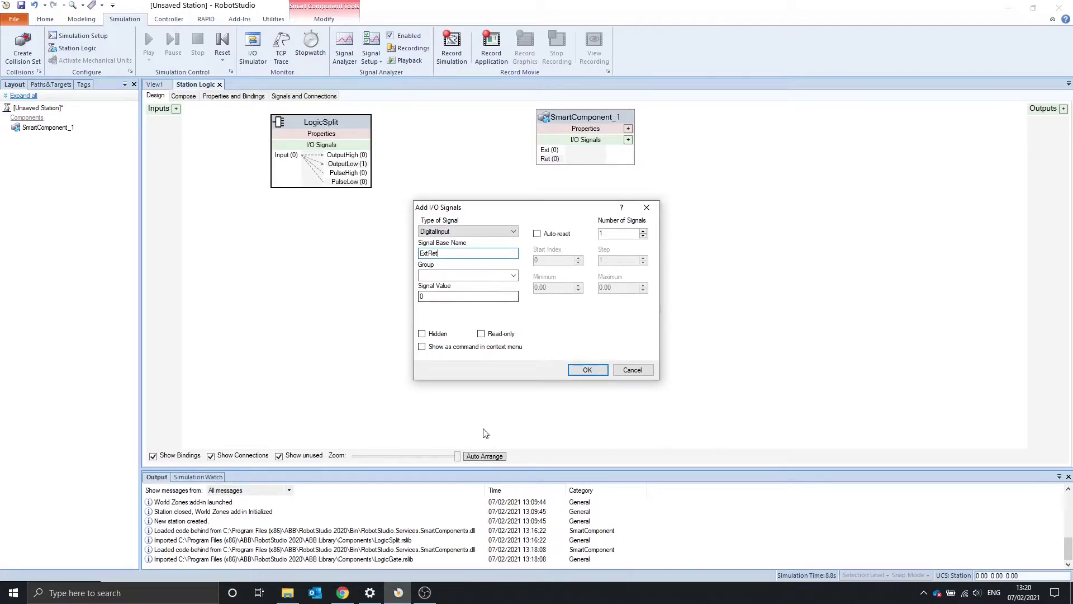
- Create ExtRet, wire it to LogicSplit's Input and OutputHigh to Ext, then move SmartComponent_1 closer
{"action": "left_click", "coordinate": [571, 373]}
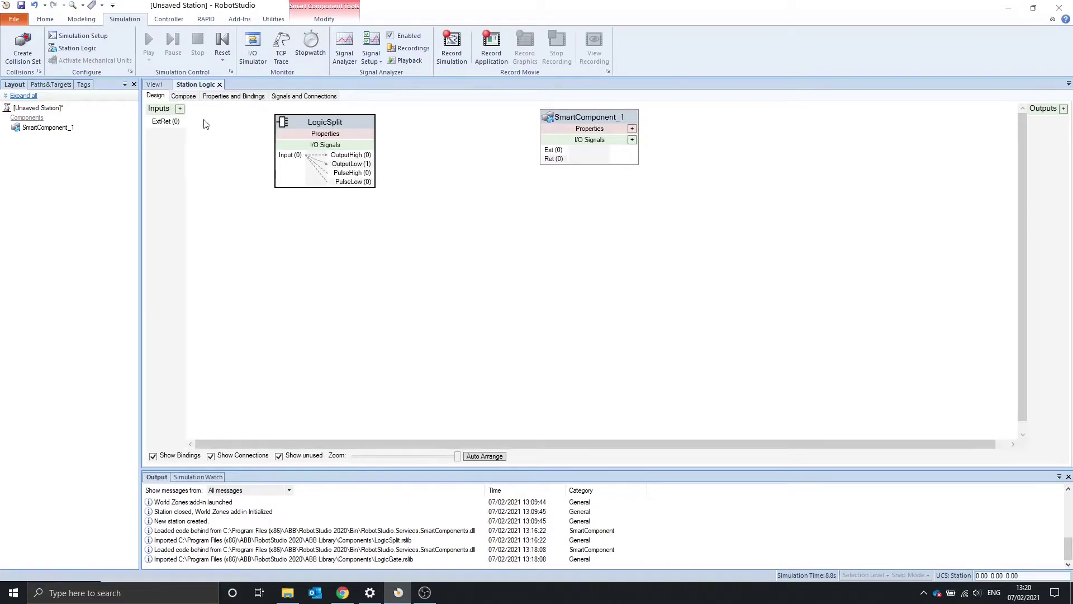
{"action": "left_click_drag", "start_coordinate": [323, 122], "coordinate": [314, 117]}
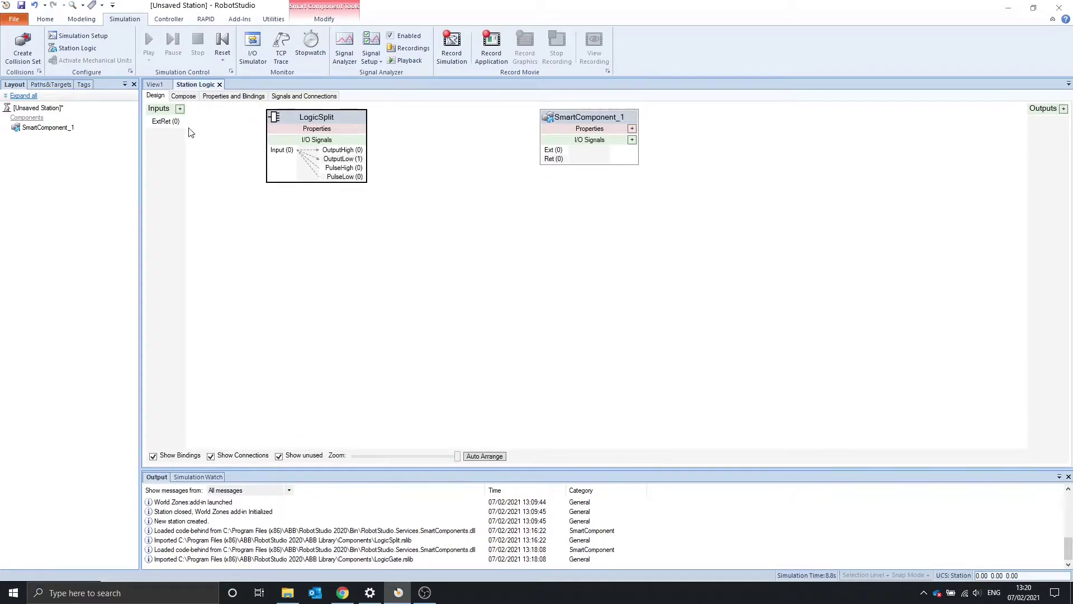
{"action": "left_click_drag", "start_coordinate": [167, 121], "coordinate": [276, 149]}
{"action": "left_click_drag", "start_coordinate": [357, 146], "coordinate": [539, 124]}
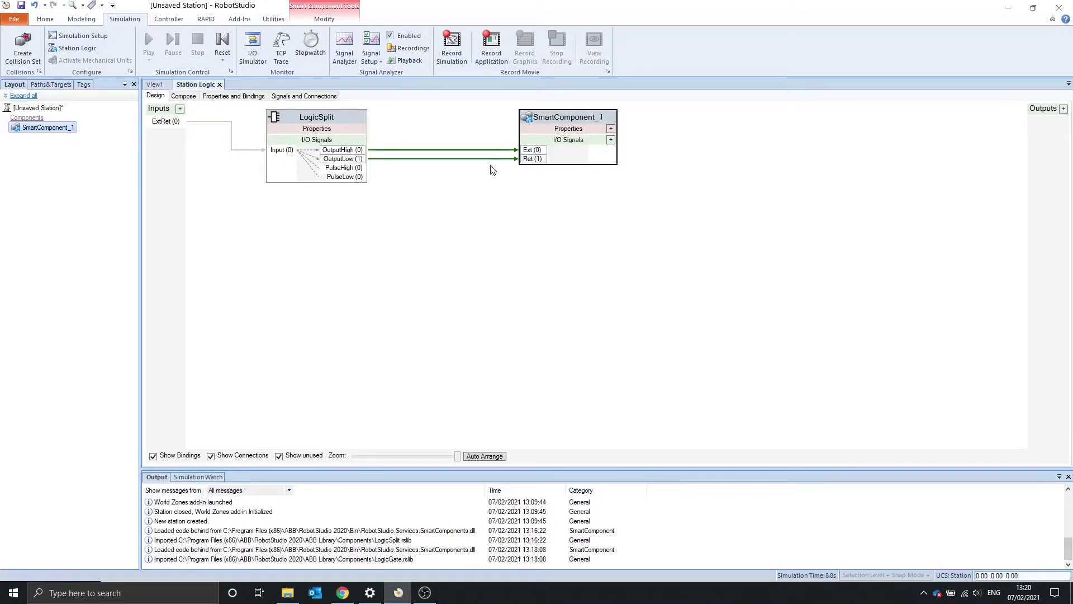
{"action": "left_click_drag", "start_coordinate": [537, 140], "coordinate": [492, 124]}
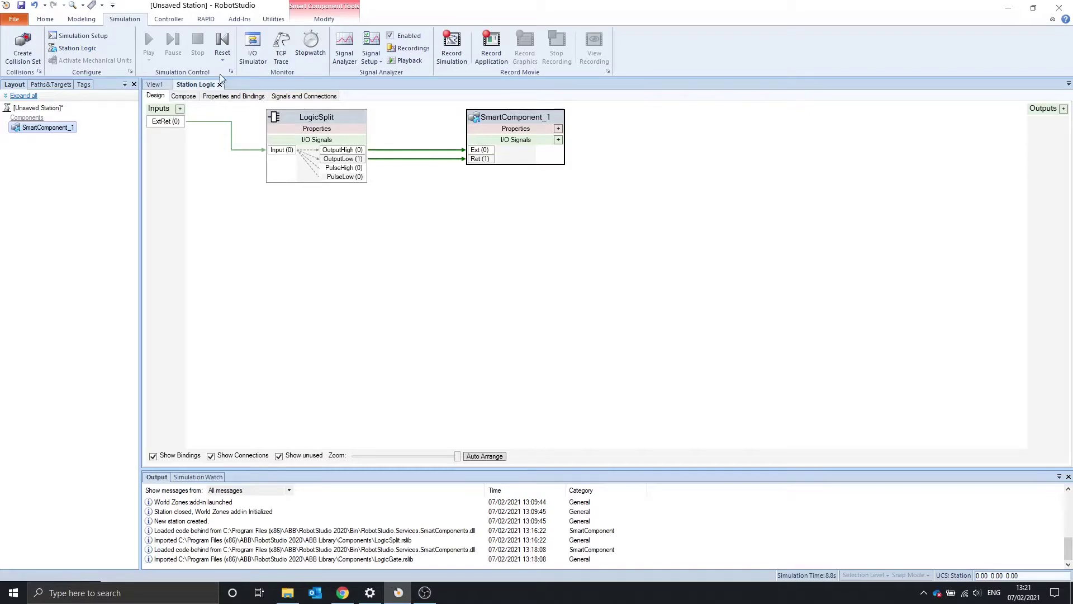
- In the I/O Simulator with Station Signals, switch ExtRet on and then back off
{"action": "left_click", "coordinate": [252, 46]}
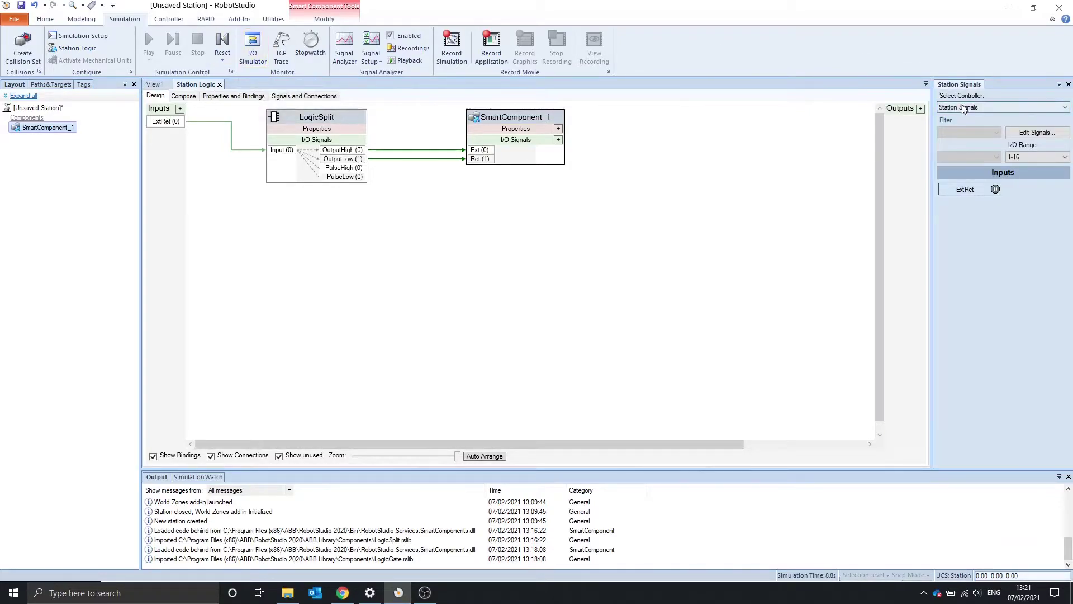
{"action": "left_click", "coordinate": [987, 106]}
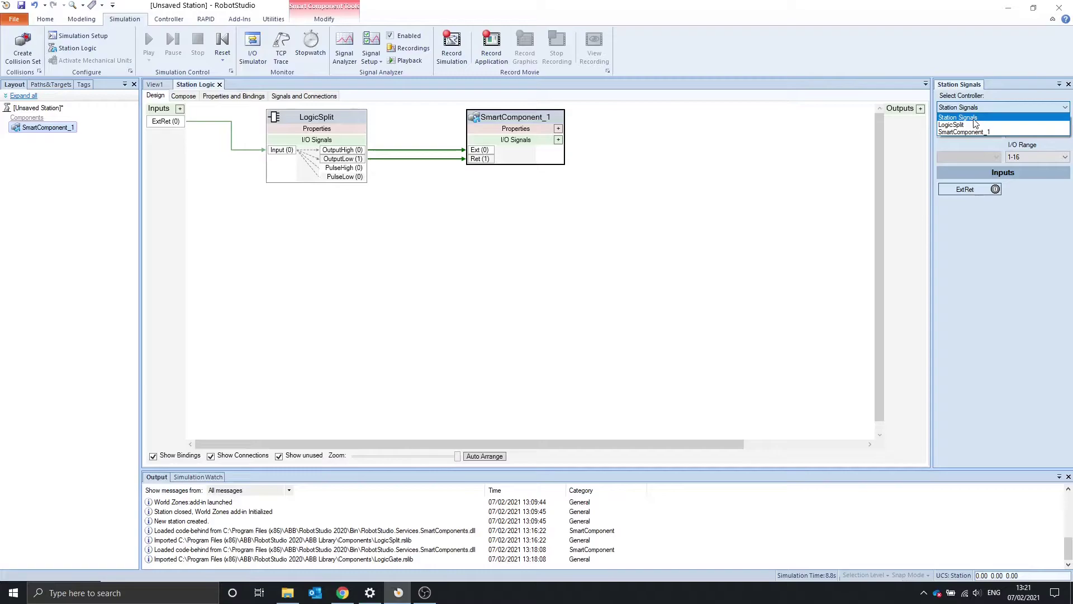
{"action": "left_click", "coordinate": [974, 118]}
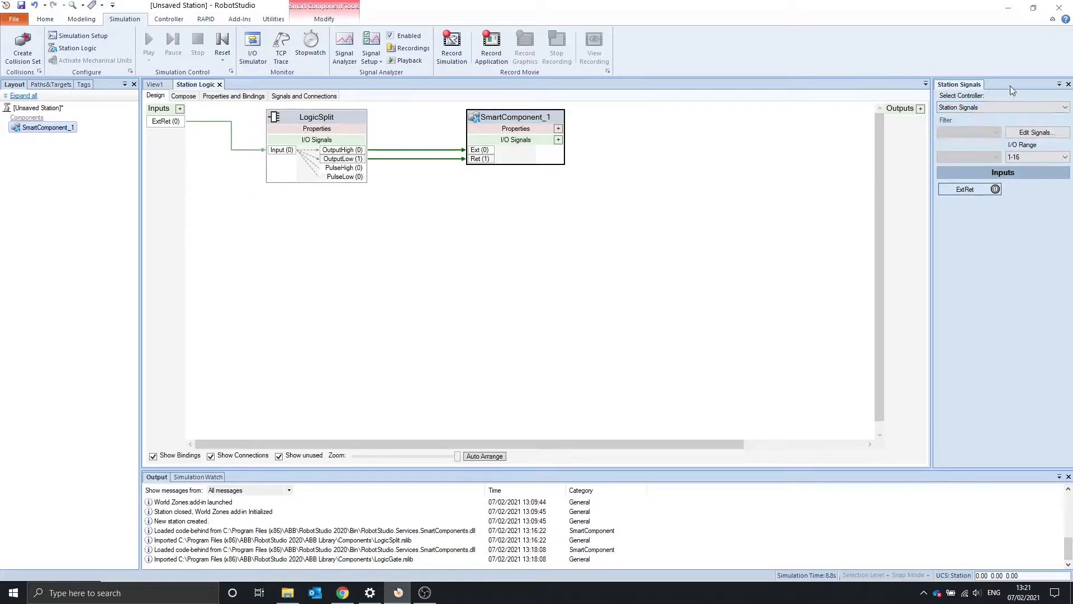
{"action": "left_click", "coordinate": [987, 189]}
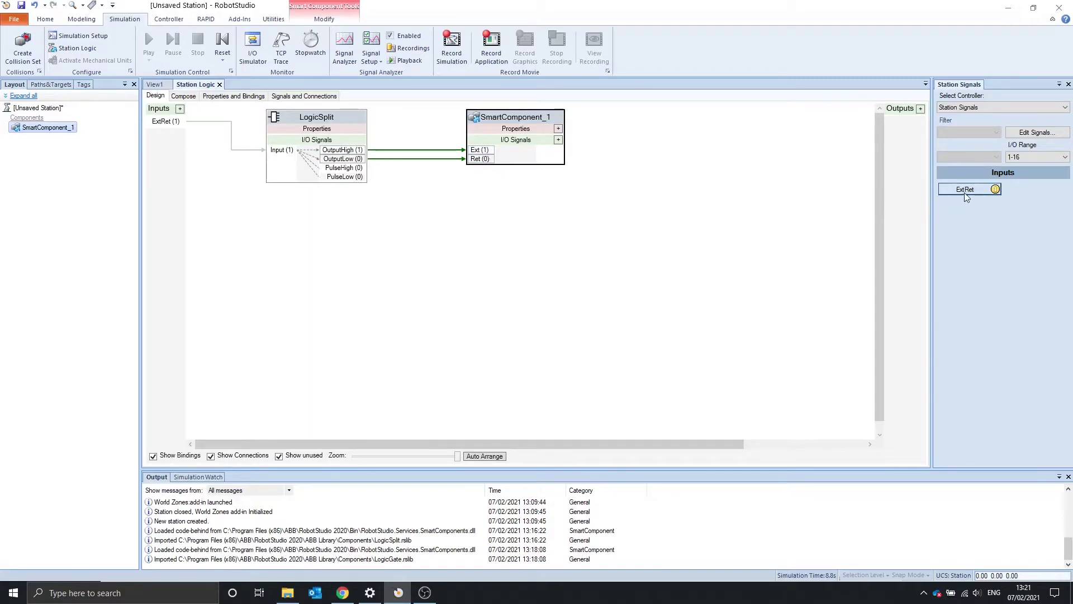
{"action": "left_click", "coordinate": [982, 189]}
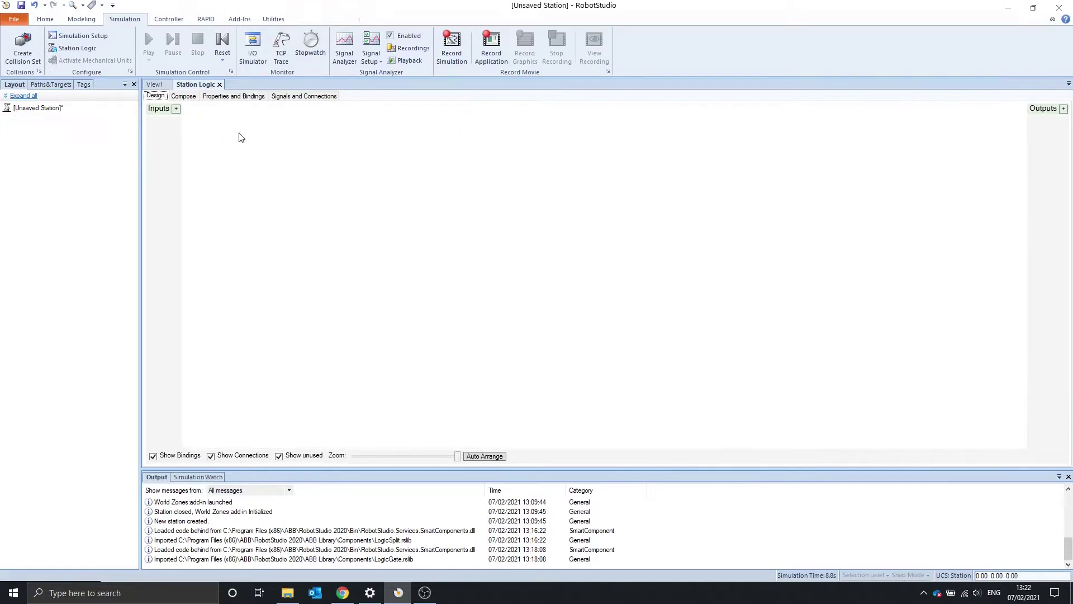
- Add a LogicSRLatch component to the Station Logic canvas
{"action": "right_click", "coordinate": [239, 136]}
{"action": "mouse_move", "coordinate": [307, 314]}
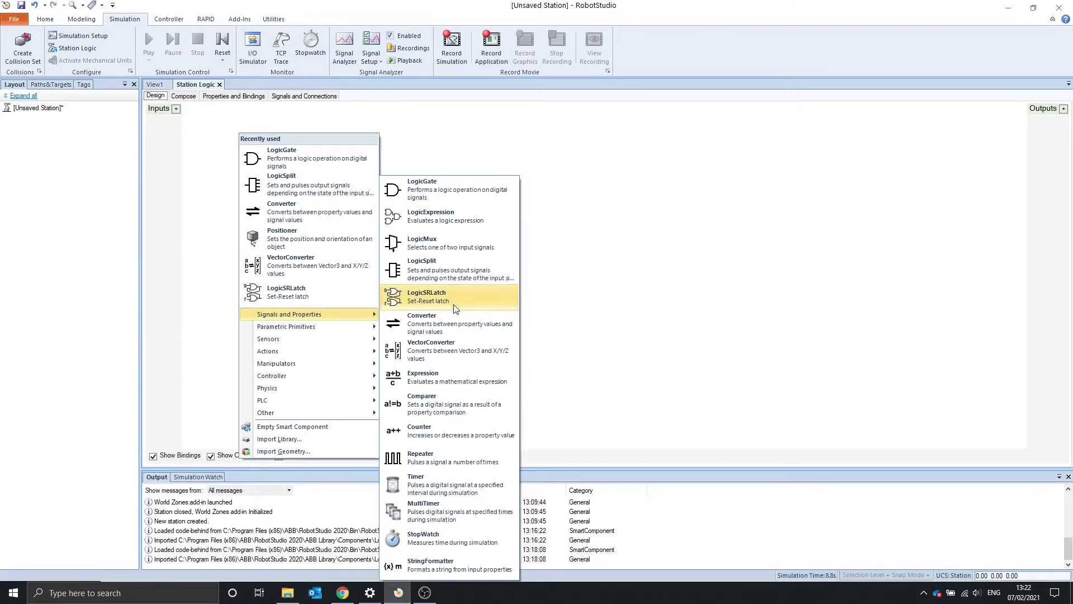
{"action": "left_click", "coordinate": [456, 308]}
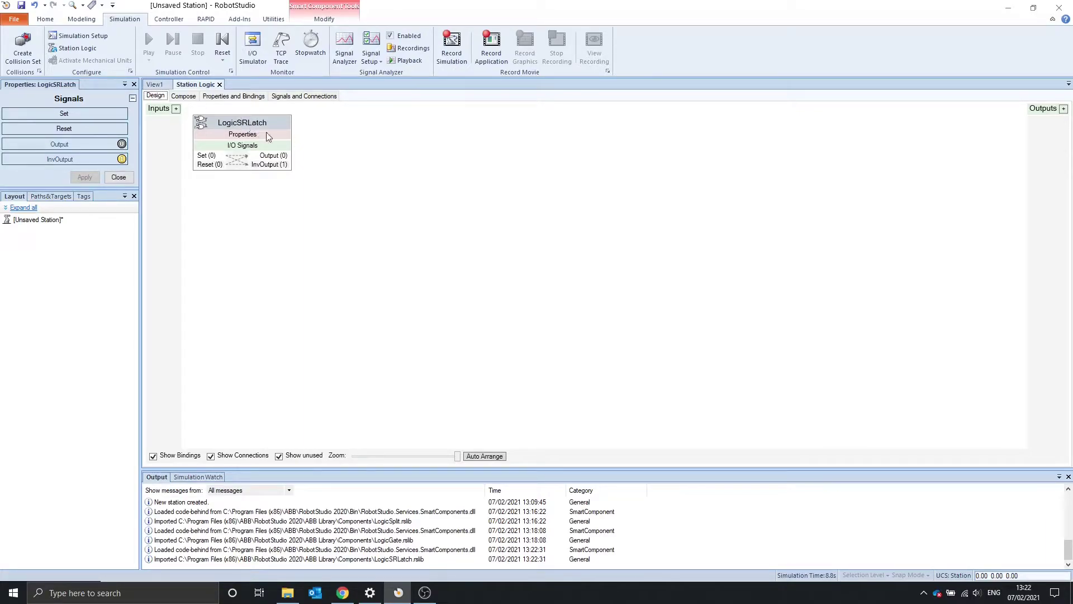
{"action": "left_click_drag", "start_coordinate": [273, 145], "coordinate": [274, 143]}
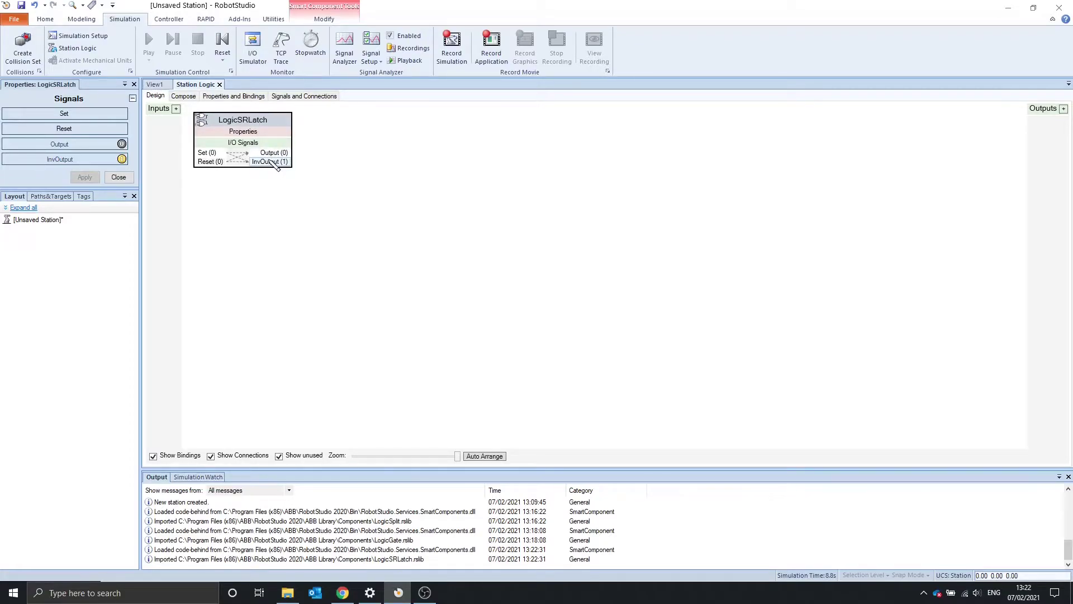
{"action": "left_click_drag", "start_coordinate": [255, 120], "coordinate": [256, 117]}
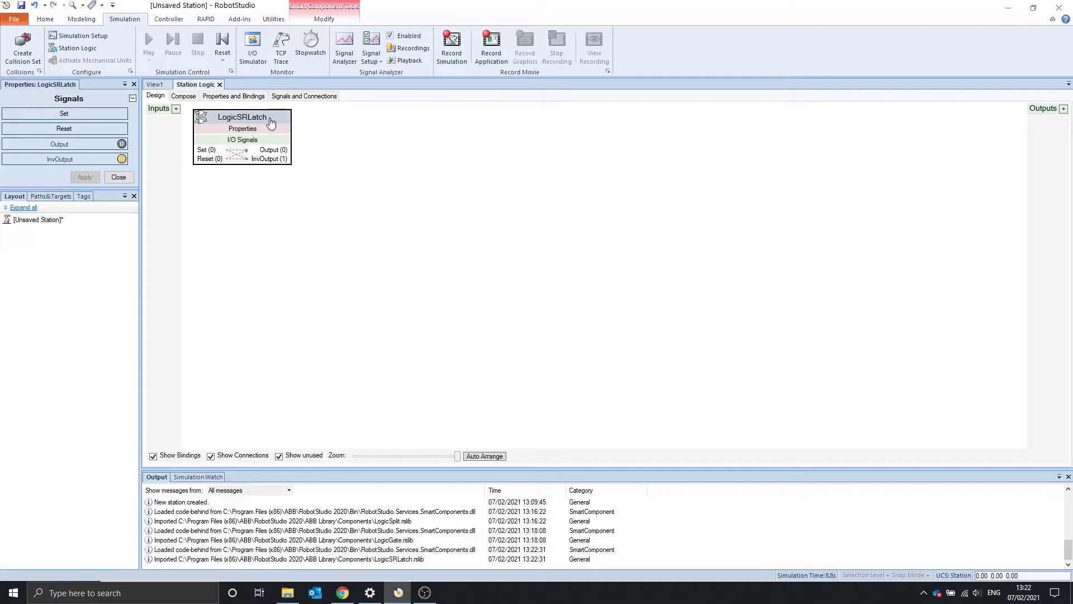
- Test the latch with Set then Reset, and move it toward the canvas centre
{"action": "left_click", "coordinate": [82, 114]}
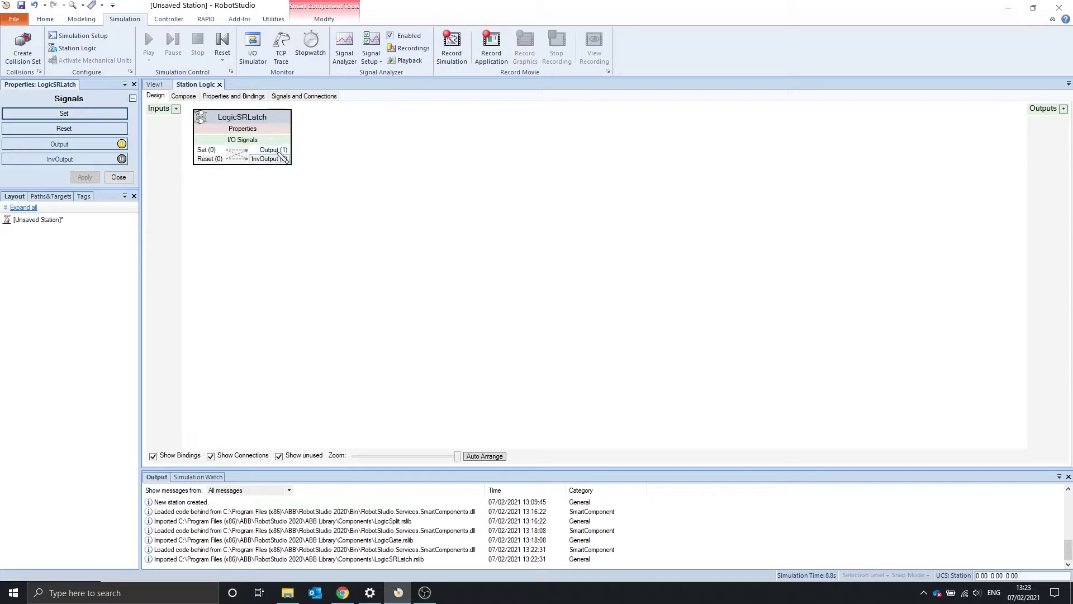
{"action": "left_click", "coordinate": [109, 131]}
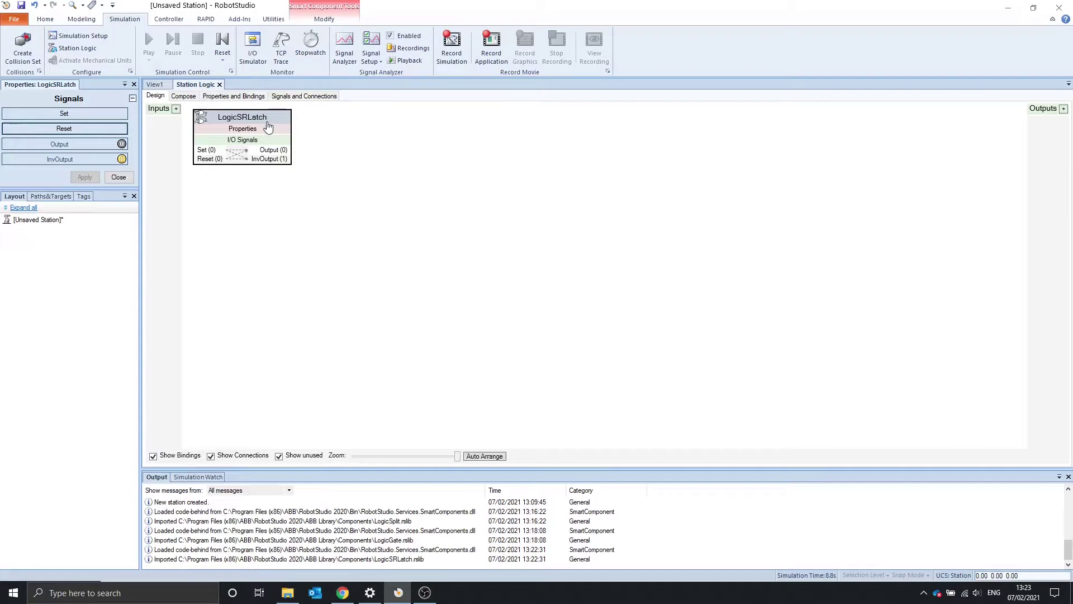
{"action": "left_click_drag", "start_coordinate": [267, 125], "coordinate": [451, 124]}
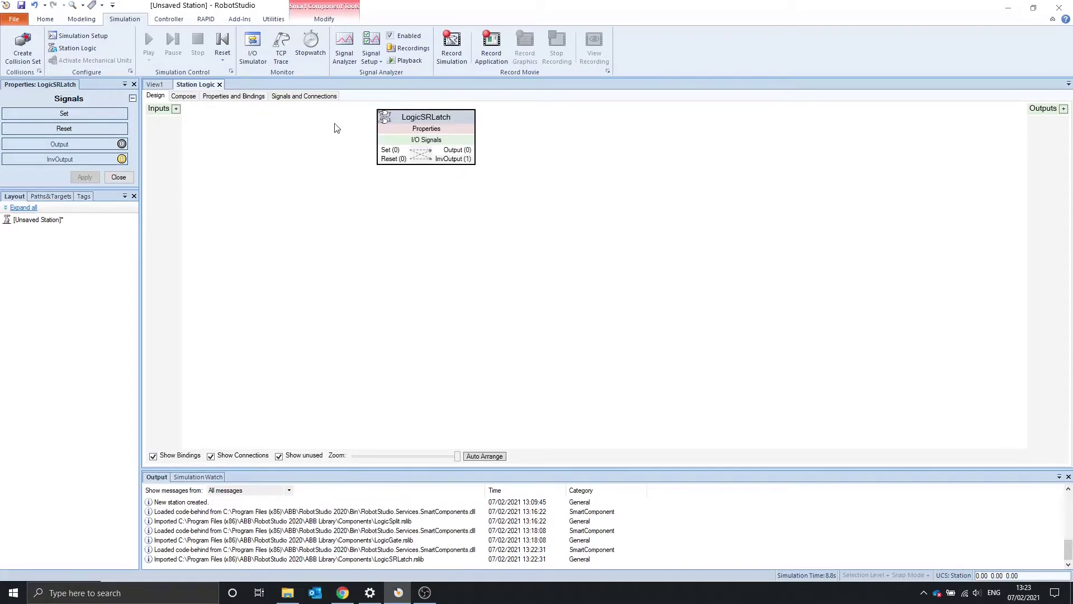
{"action": "right_click", "coordinate": [269, 136]}
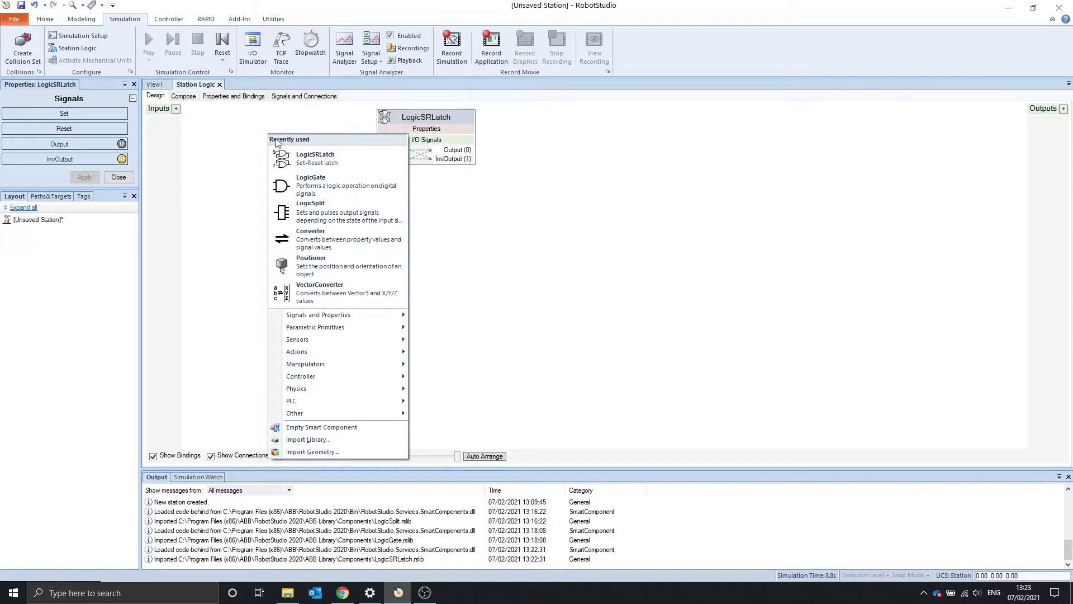
{"action": "left_click", "coordinate": [343, 208]}
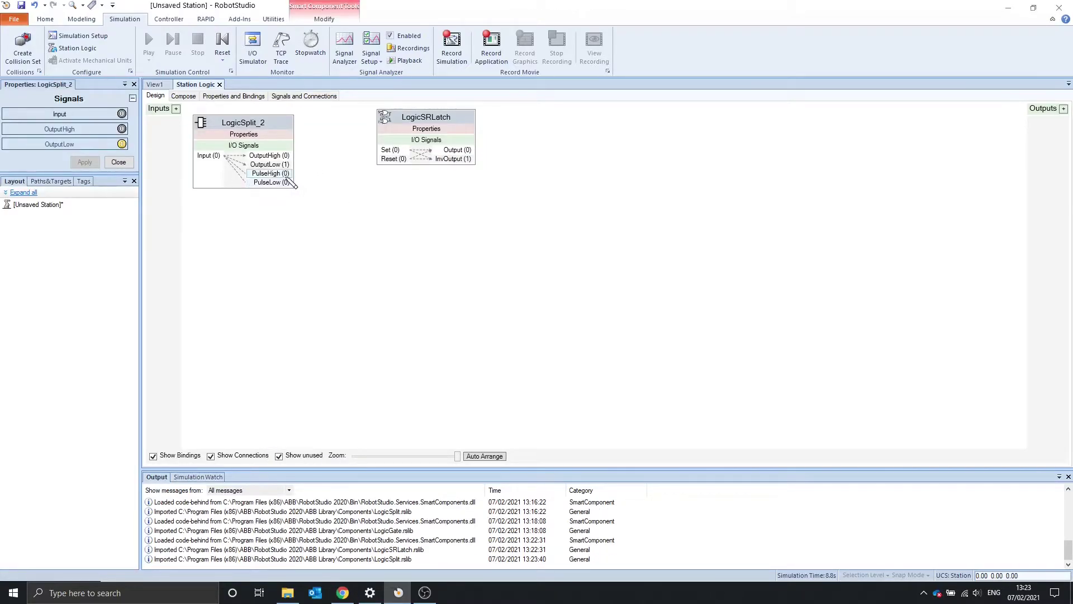
{"action": "left_click_drag", "start_coordinate": [287, 180], "coordinate": [389, 151]}
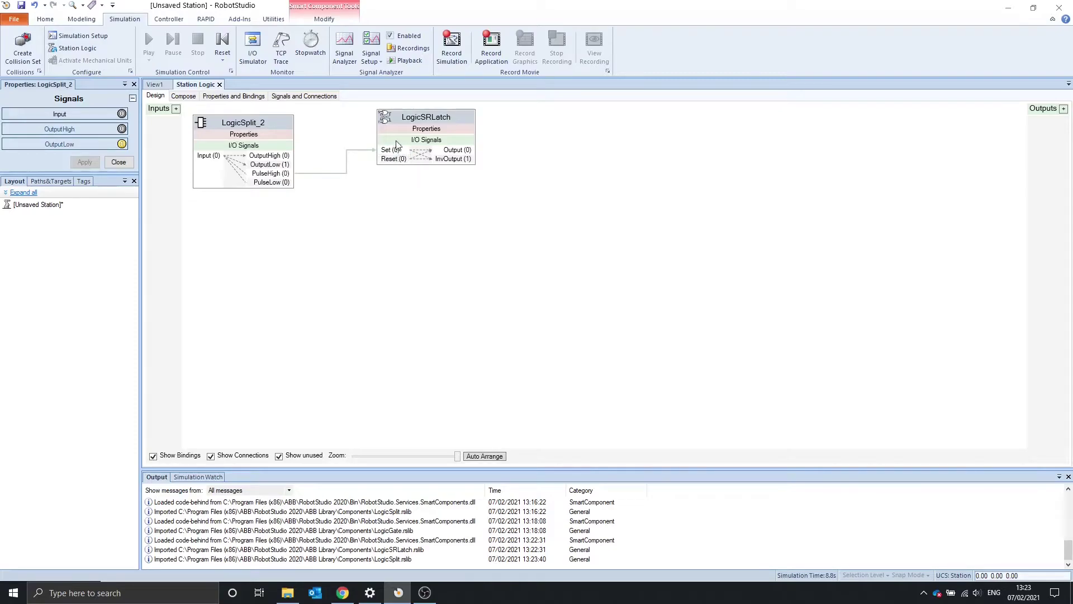
{"action": "left_click", "coordinate": [257, 128]}
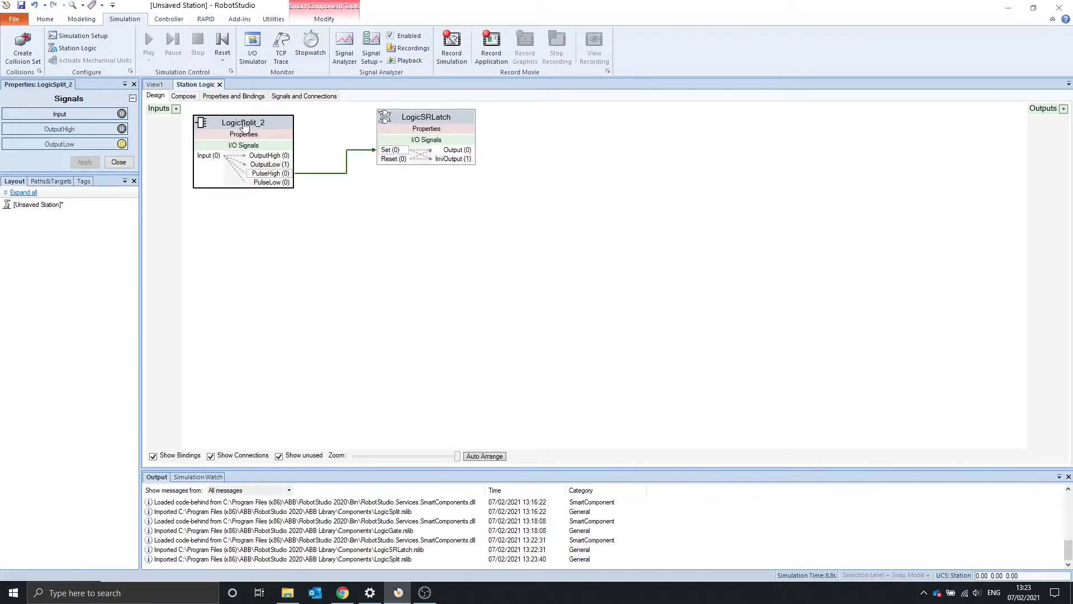
{"action": "left_click", "coordinate": [87, 114]}
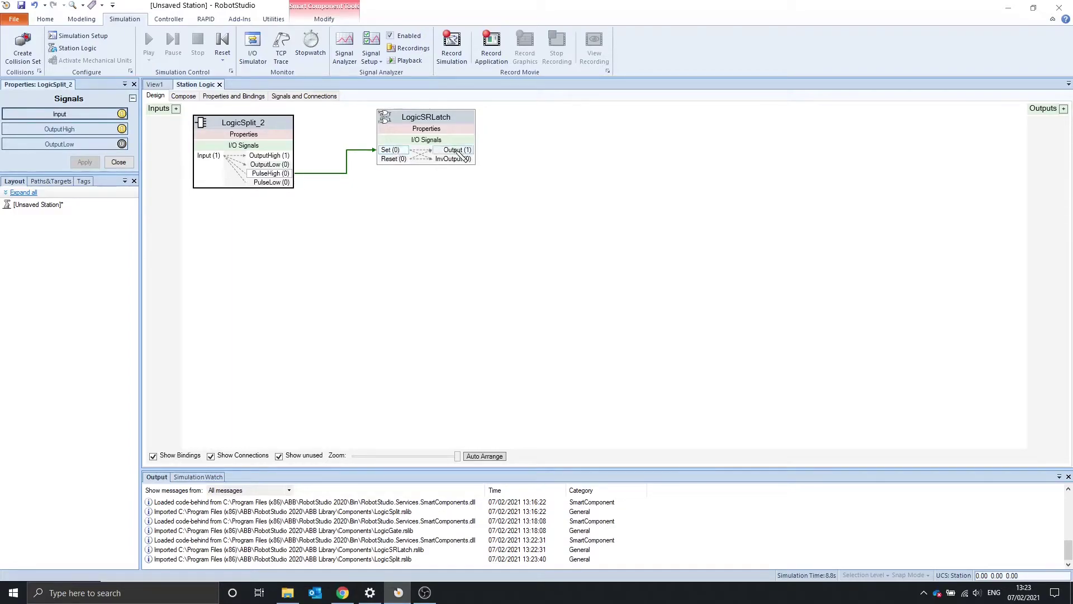
{"action": "left_click", "coordinate": [105, 116]}
{"action": "left_click", "coordinate": [307, 175]}
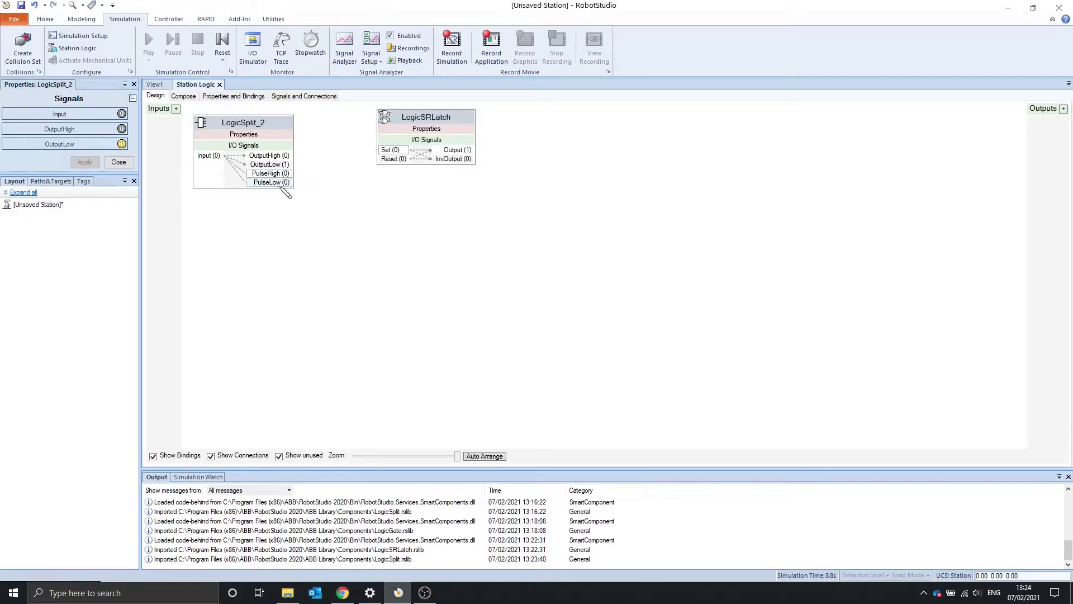
{"action": "left_click_drag", "start_coordinate": [285, 184], "coordinate": [389, 163]}
{"action": "left_click", "coordinate": [111, 116]}
{"action": "left_click", "coordinate": [111, 116]}
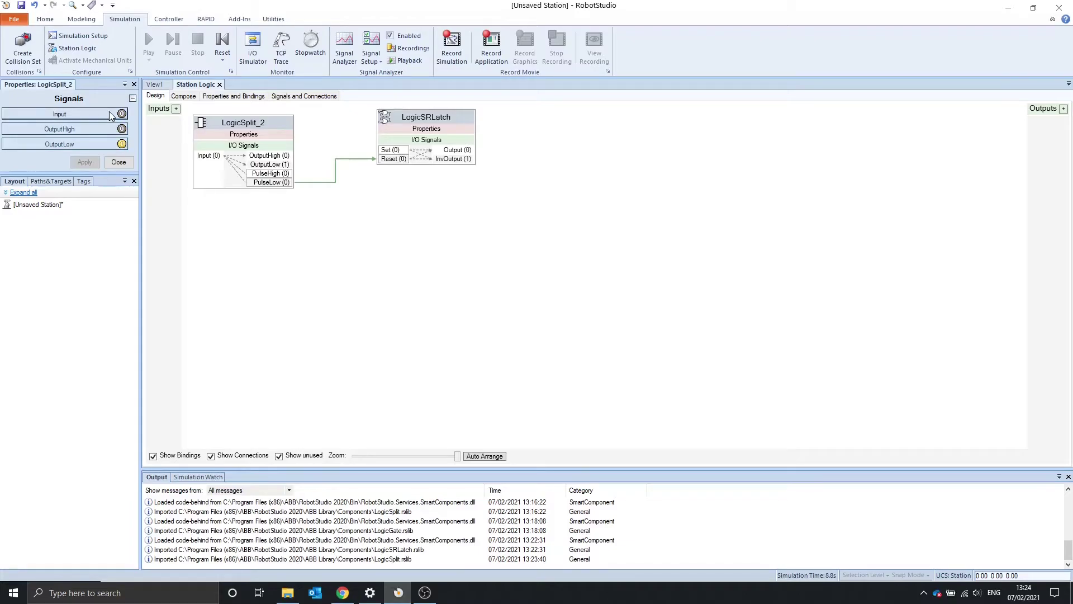
{"action": "left_click", "coordinate": [91, 111]}
{"action": "left_click", "coordinate": [91, 111]}
{"action": "key", "text": "Delete"}
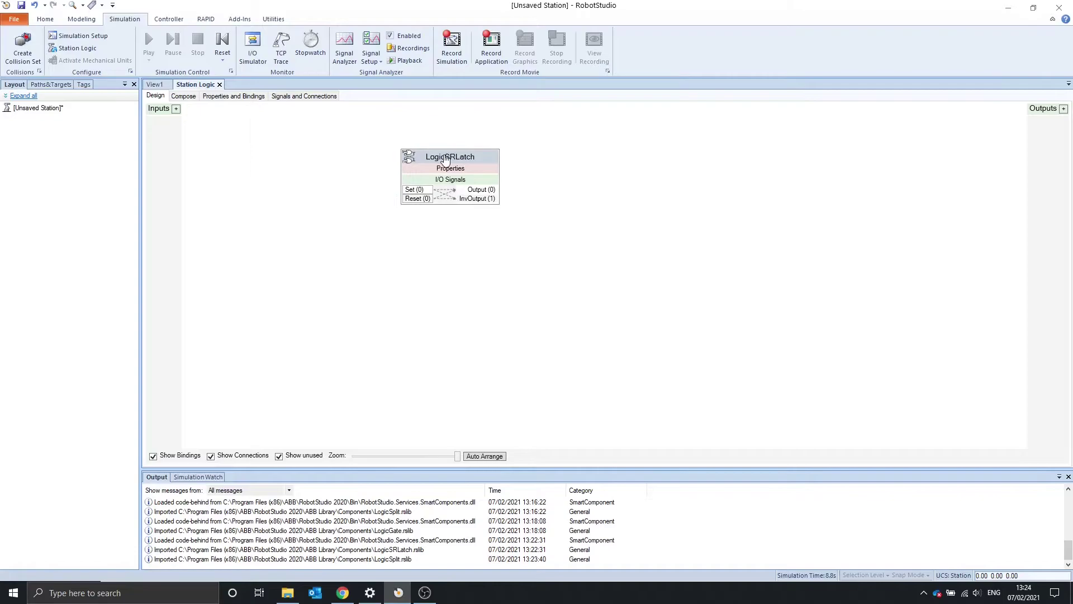
- Add a SimulationEvents component to the left of the LogicSRLatch
{"action": "right_click", "coordinate": [307, 143]}
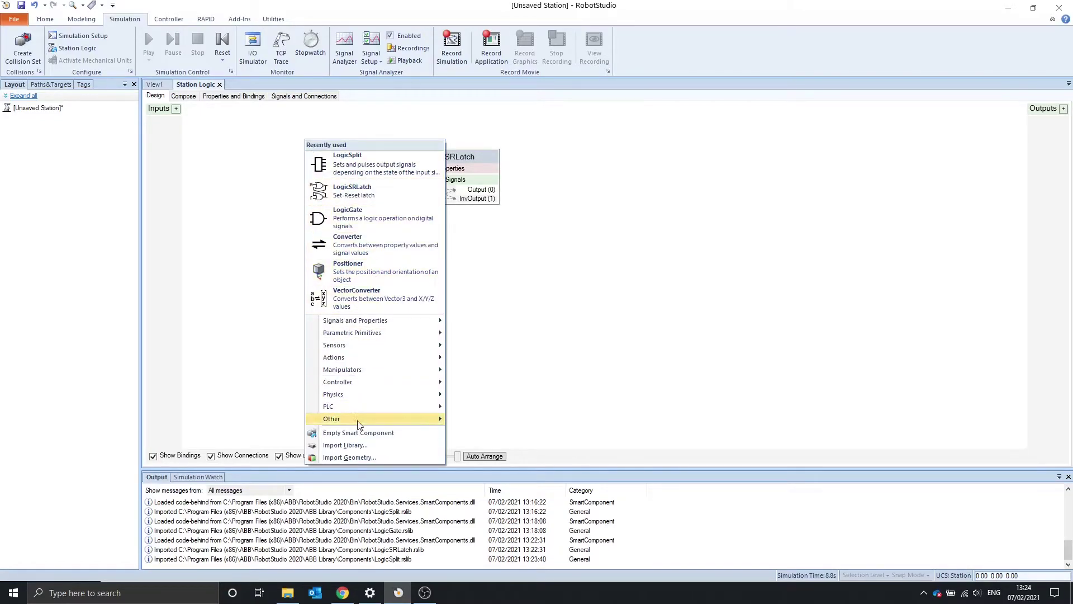
{"action": "mouse_move", "coordinate": [358, 422]}
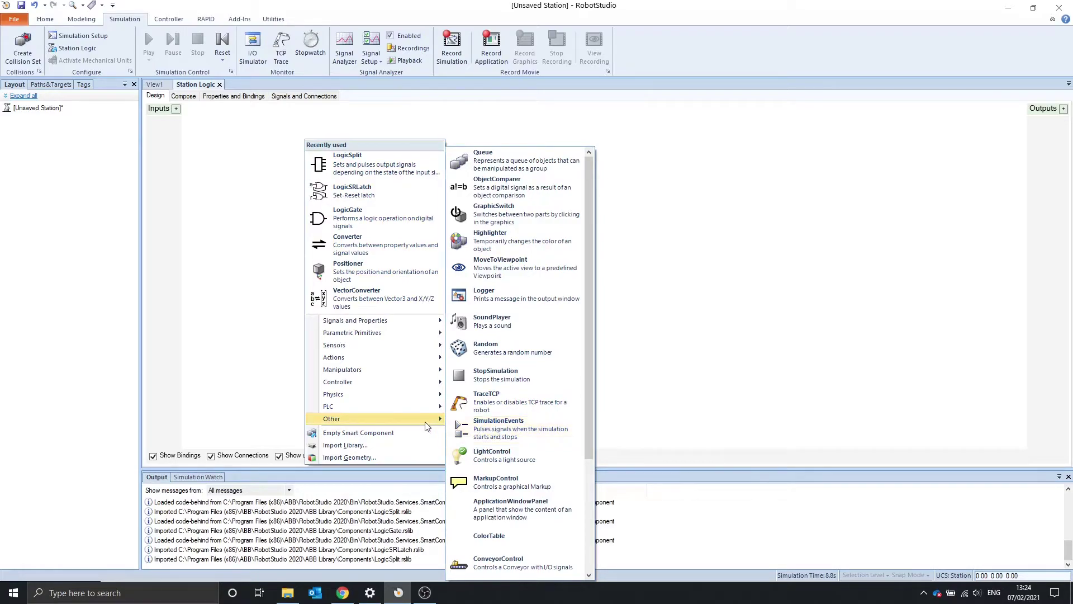
{"action": "left_click", "coordinate": [509, 439]}
{"action": "left_click_drag", "start_coordinate": [246, 126], "coordinate": [245, 179]}
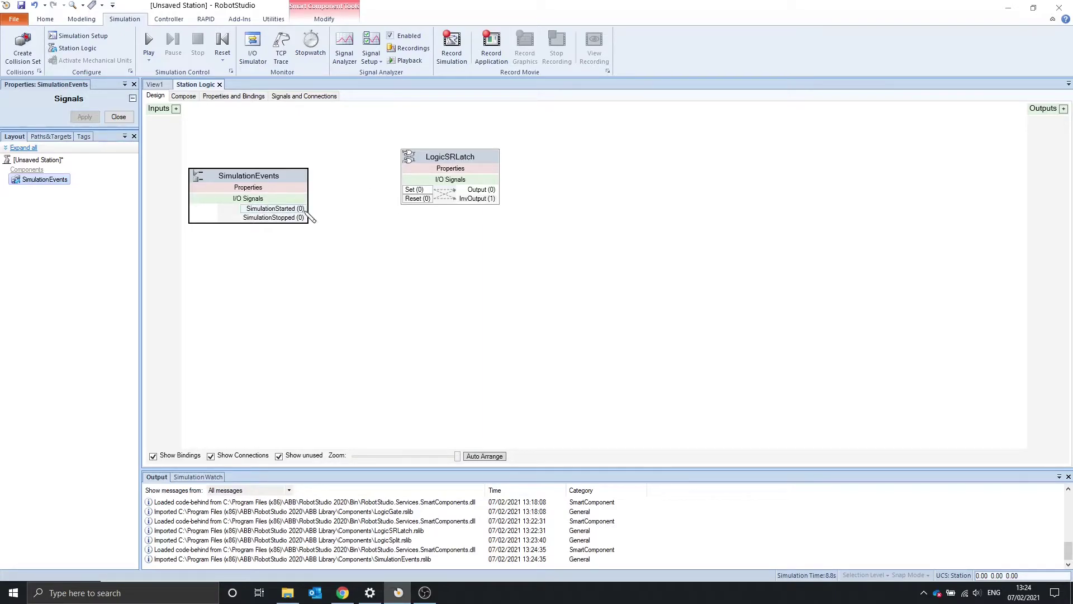
- Wire SimulationStarted to Set and SimulationStopped to Reset, then run and stop a simulation
{"action": "left_click_drag", "start_coordinate": [305, 210], "coordinate": [408, 191]}
{"action": "left_click_drag", "start_coordinate": [302, 218], "coordinate": [423, 197]}
{"action": "left_click_drag", "start_coordinate": [453, 156], "coordinate": [439, 172]}
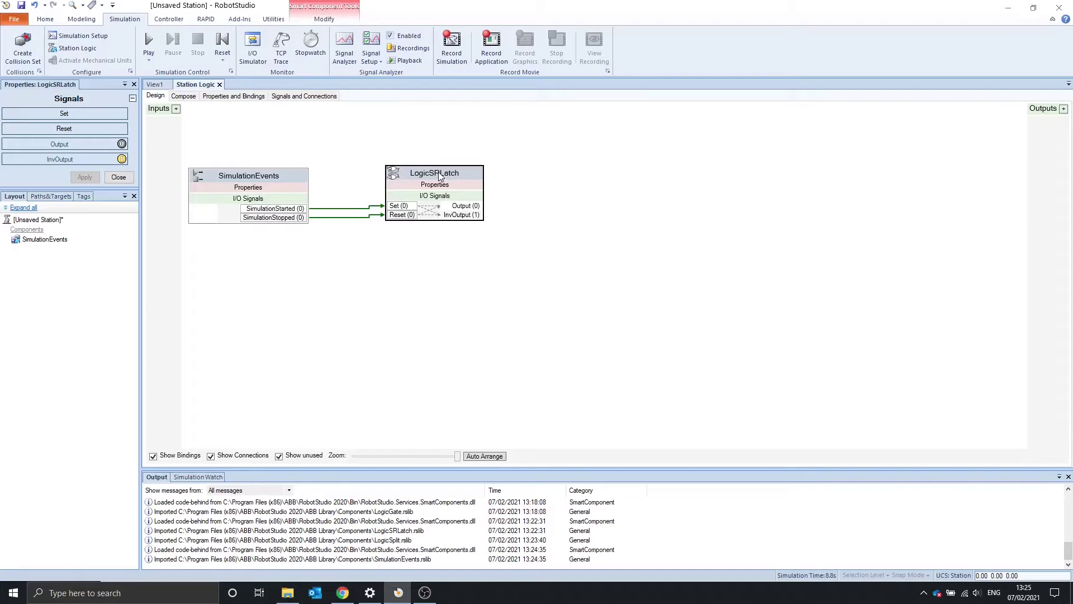
{"action": "left_click", "coordinate": [148, 42]}
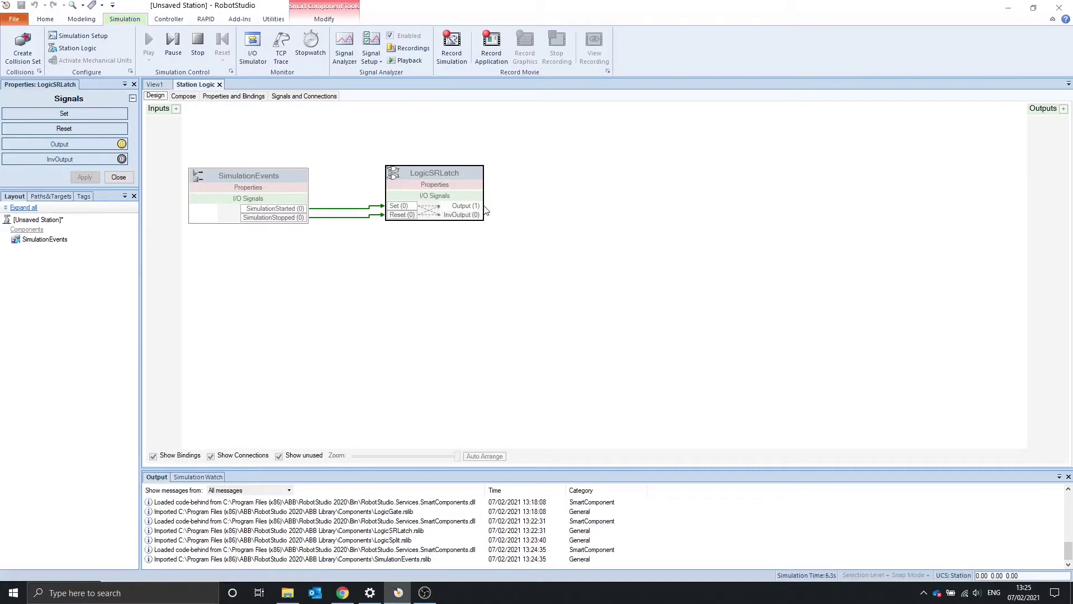
{"action": "left_click", "coordinate": [199, 53]}
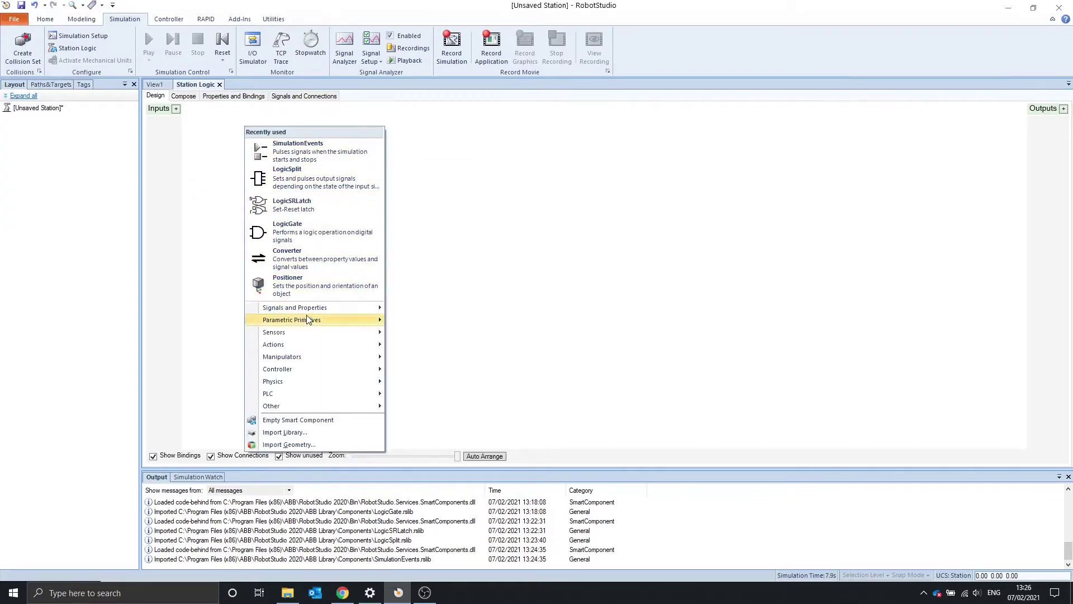
{"action": "mouse_move", "coordinate": [307, 308]}
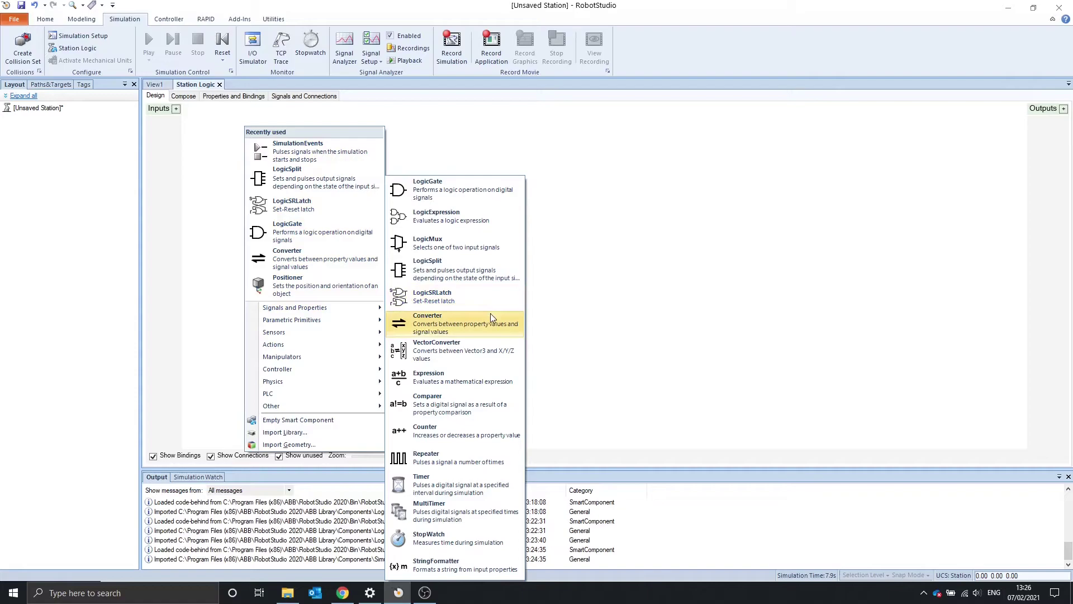
{"action": "left_click", "coordinate": [491, 314]}
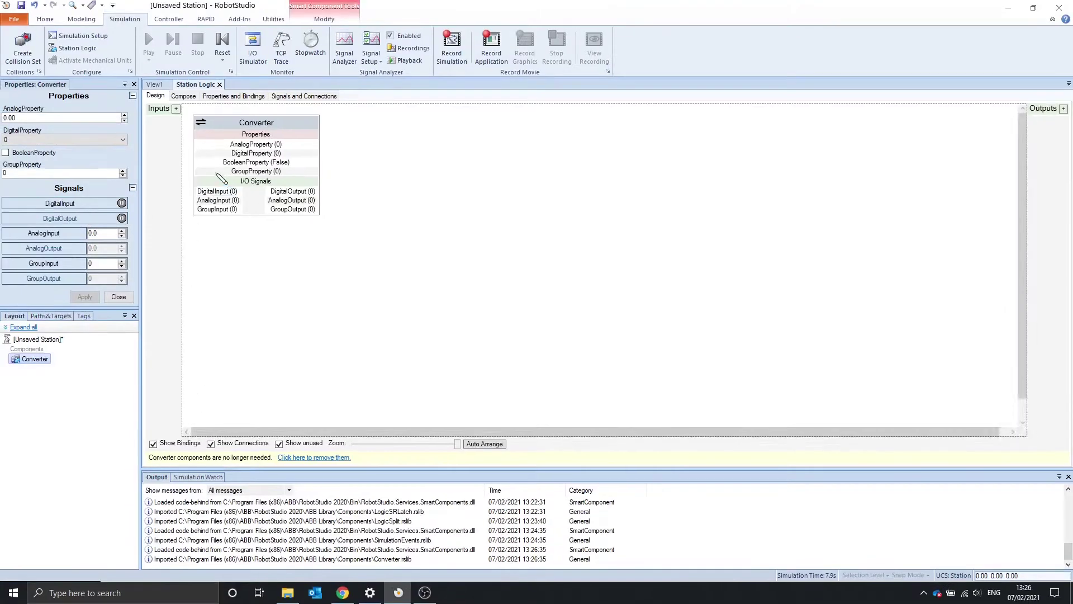
{"action": "left_click_drag", "start_coordinate": [311, 126], "coordinate": [361, 180]}
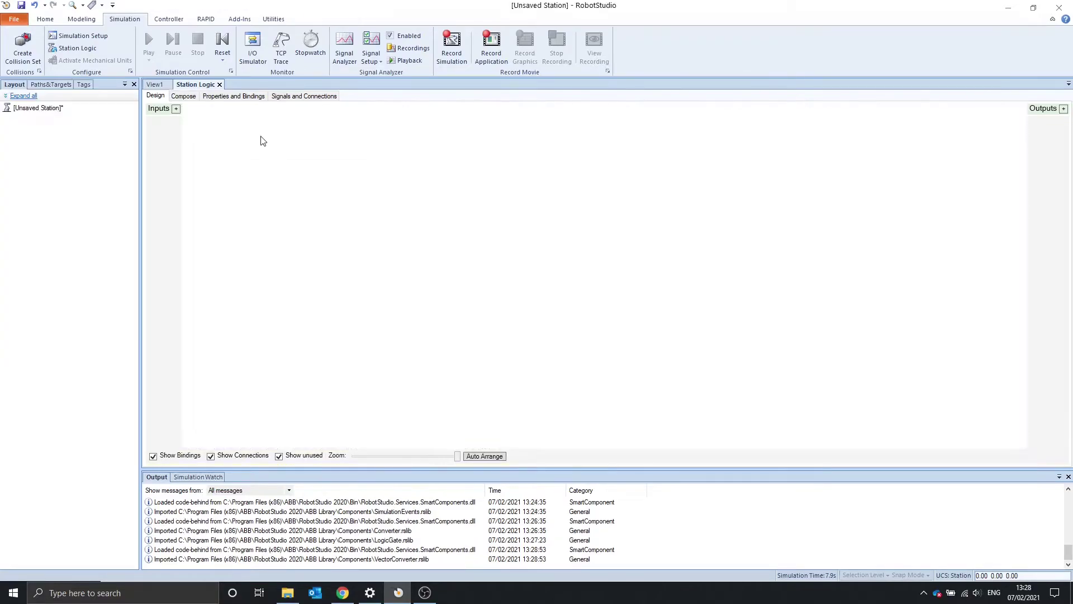
- Add a test VectorConverter with X 50, Y 60, Z 70, then delete it and close Station Logic
{"action": "right_click", "coordinate": [262, 141]}
{"action": "mouse_move", "coordinate": [358, 318]}
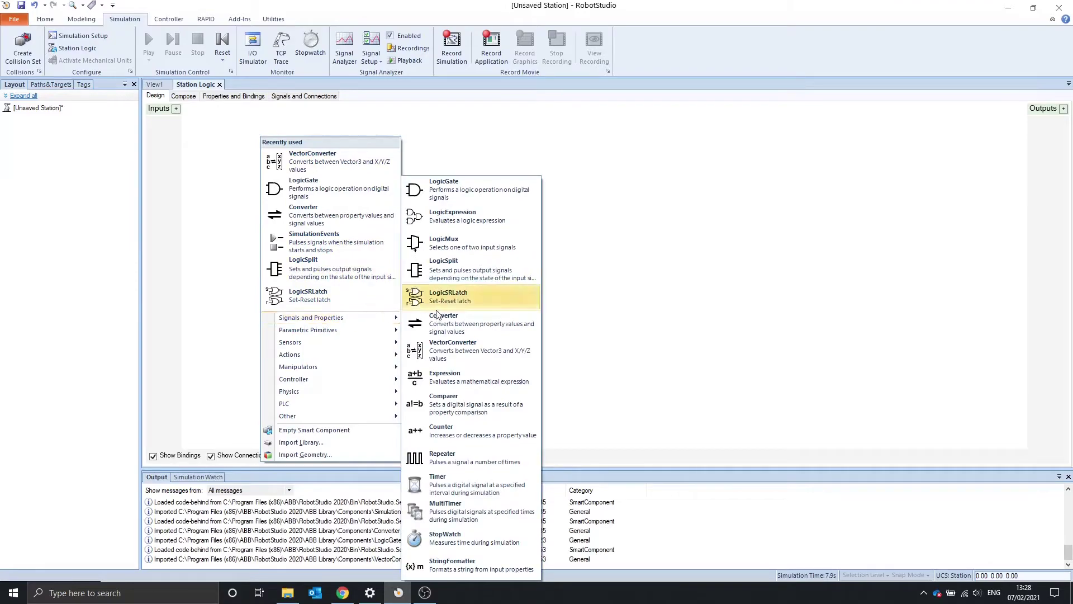
{"action": "left_click", "coordinate": [475, 351]}
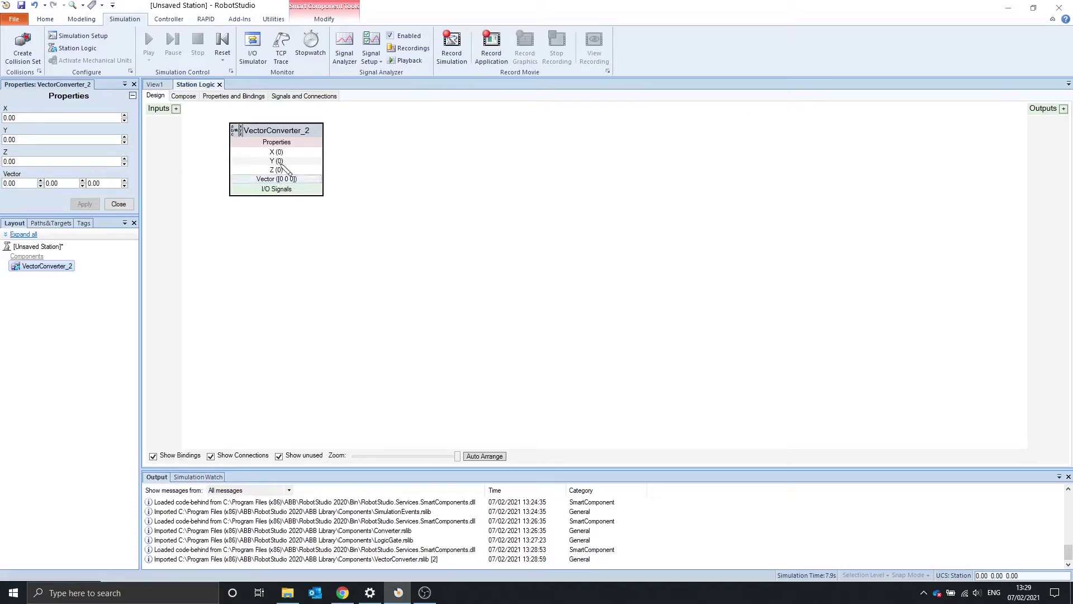
{"action": "left_click", "coordinate": [56, 118]}
{"action": "type", "text": "0"}
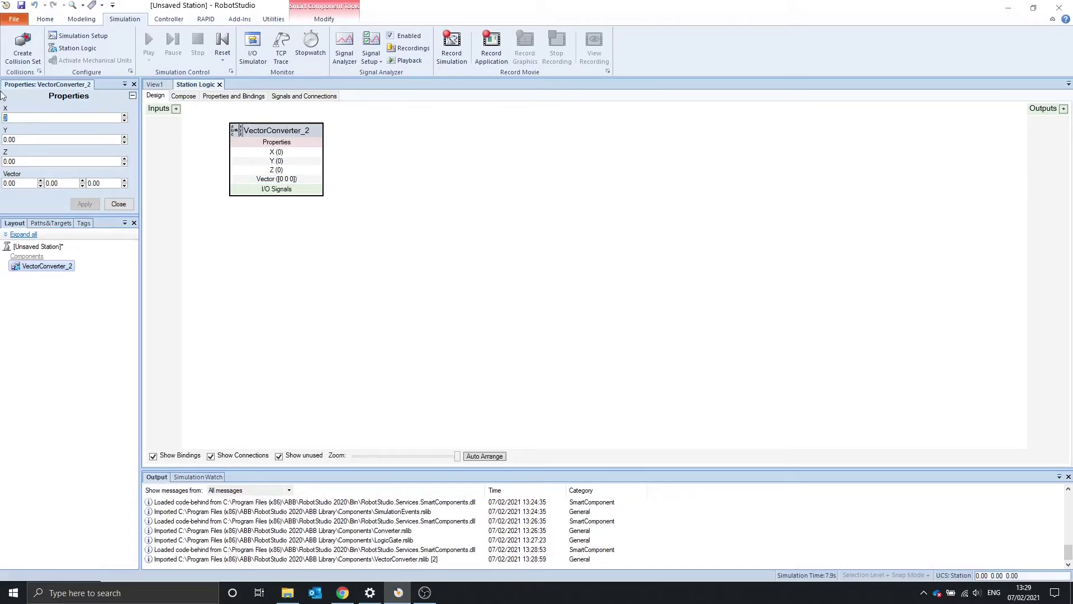
{"action": "type", "text": "0"}
{"action": "left_click_drag", "start_coordinate": [58, 141], "coordinate": [3, 140]}
{"action": "left_click", "coordinate": [85, 204]}
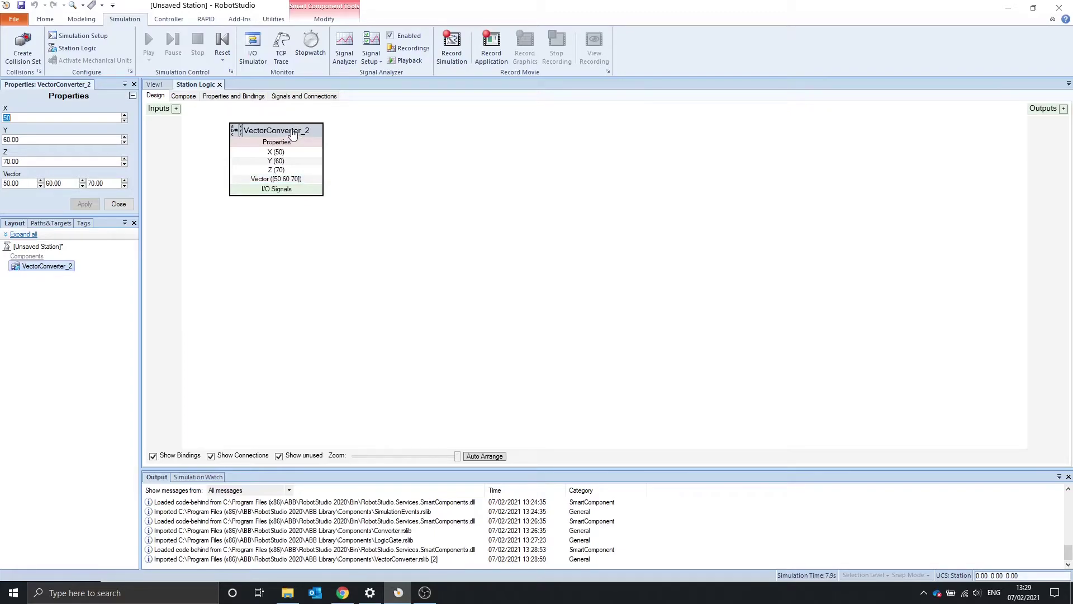
{"action": "key", "text": "Delete"}
{"action": "left_click", "coordinate": [219, 84]}
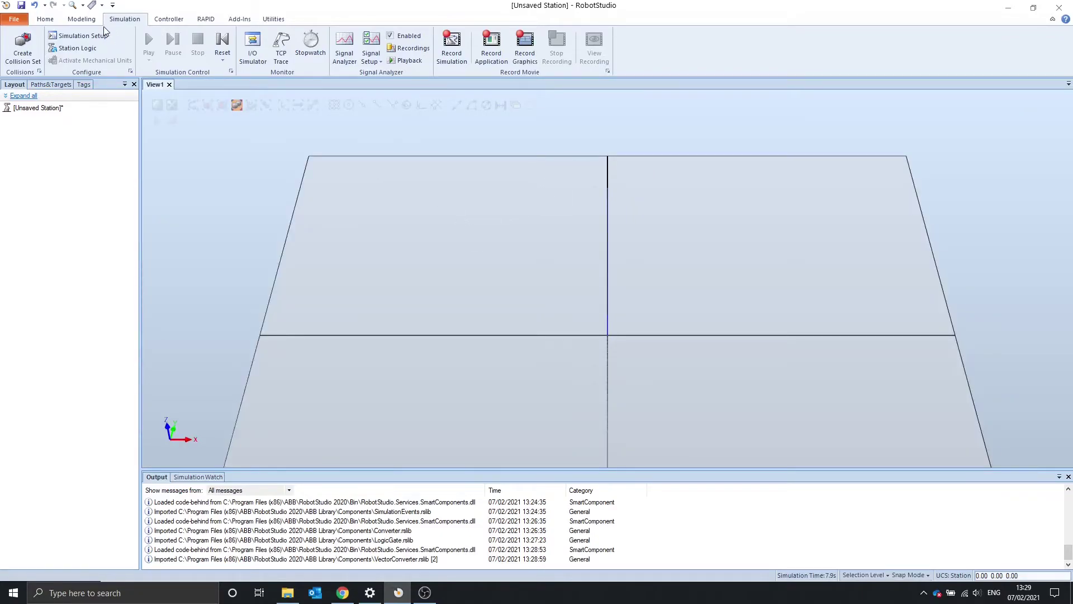
- Create a 100 x 100 x 100 mm box solid as Part_1
{"action": "left_click", "coordinate": [81, 19]}
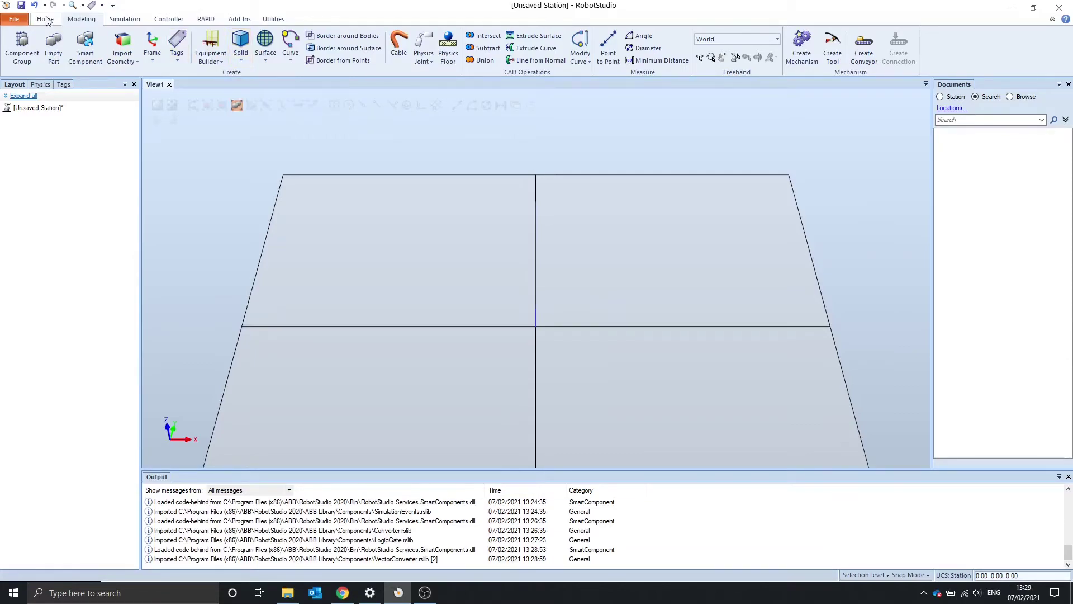
{"action": "left_click", "coordinate": [241, 58]}
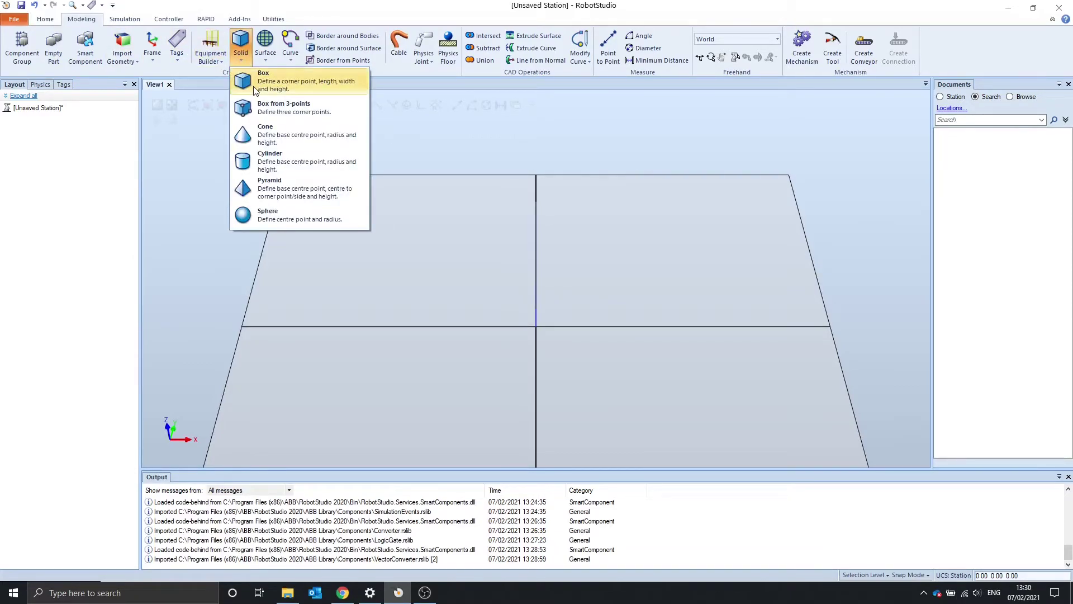
{"action": "left_click", "coordinate": [256, 85]}
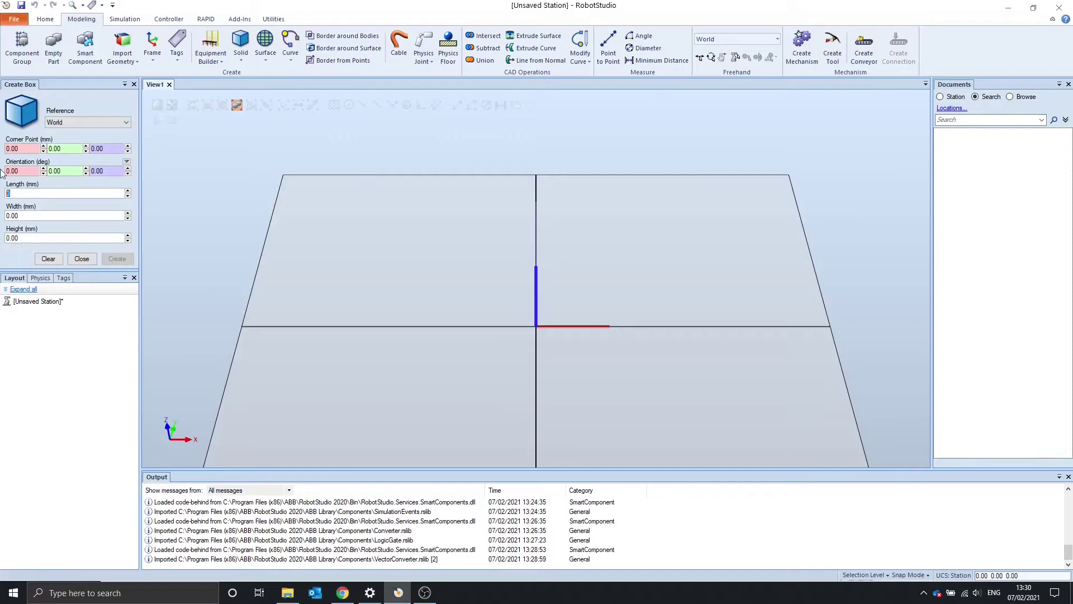
{"action": "type", "text": "100"}
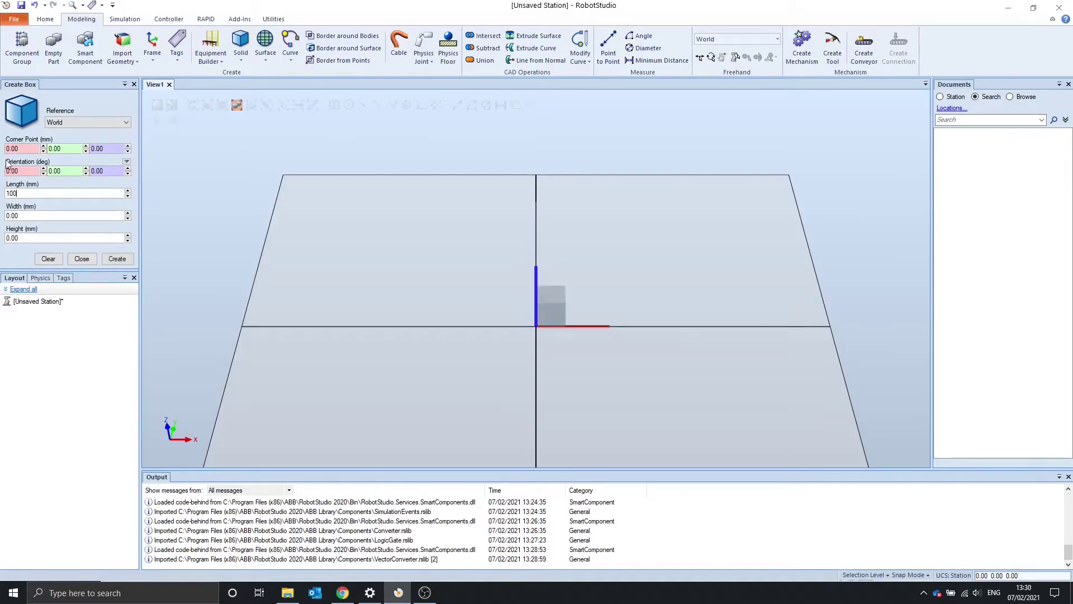
{"action": "left_click", "coordinate": [34, 215]}
{"action": "type", "text": "100"}
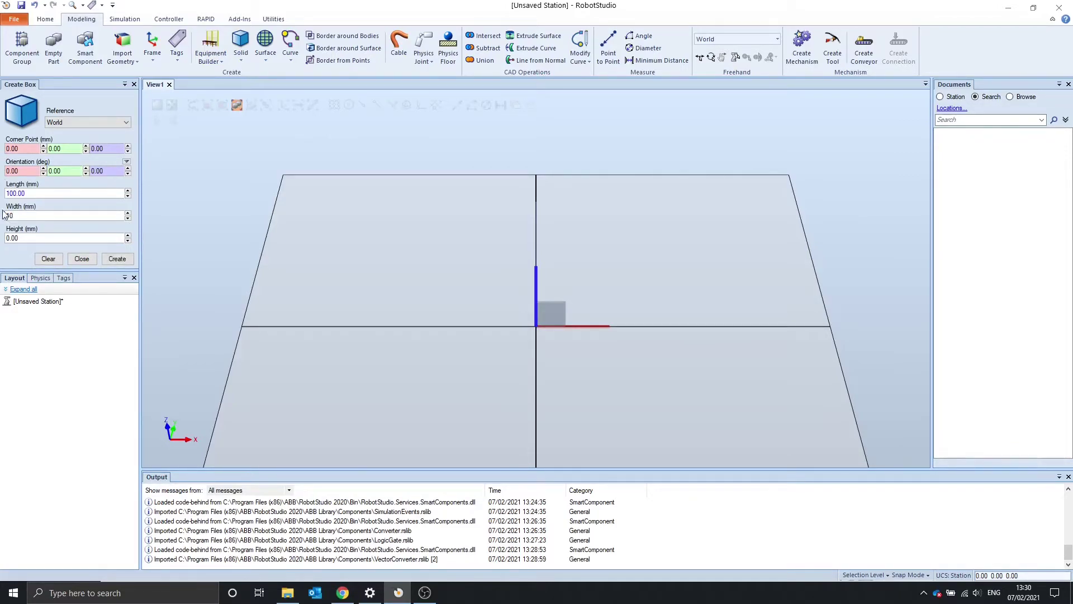
{"action": "left_click", "coordinate": [42, 241]}
{"action": "type", "text": "100"}
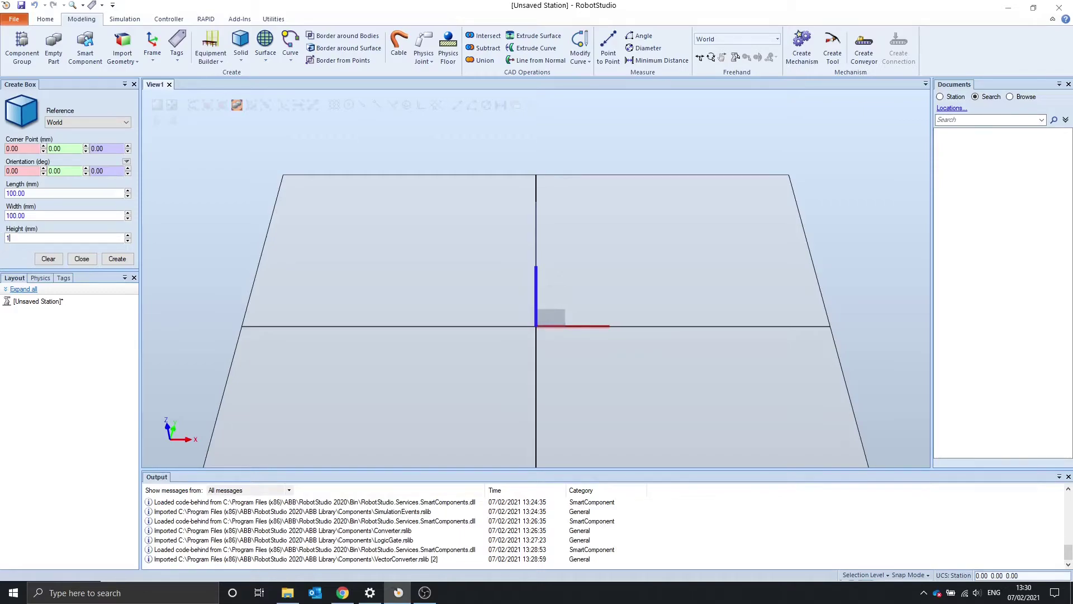
{"action": "left_click", "coordinate": [117, 261]}
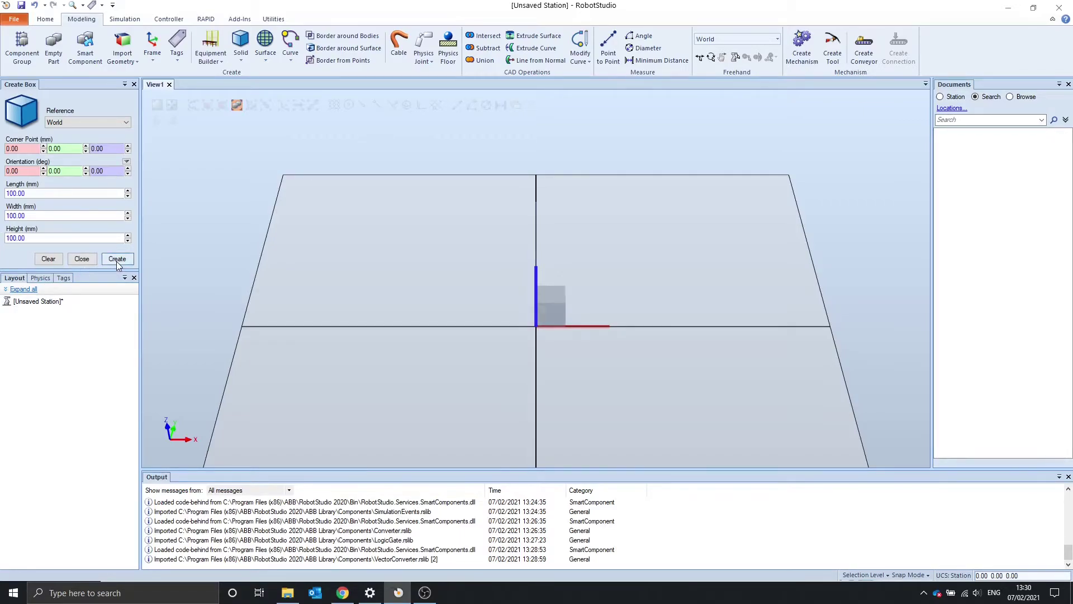
- Rename Part_1 to Box in the Layout browser
{"action": "scroll", "coordinate": [570, 326], "scroll_direction": "up", "scroll_amount": 3}
{"action": "scroll", "coordinate": [567, 324], "scroll_direction": "down", "scroll_amount": 2}
{"action": "scroll", "coordinate": [568, 327], "scroll_direction": "up", "scroll_amount": 1}
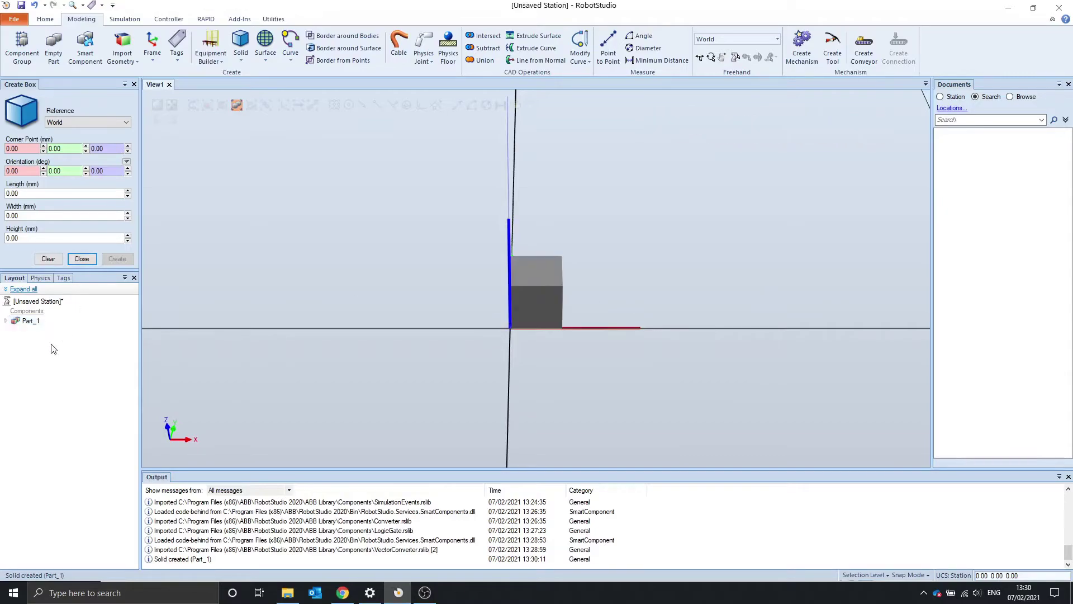
{"action": "right_click", "coordinate": [22, 321]}
{"action": "left_click", "coordinate": [62, 315]}
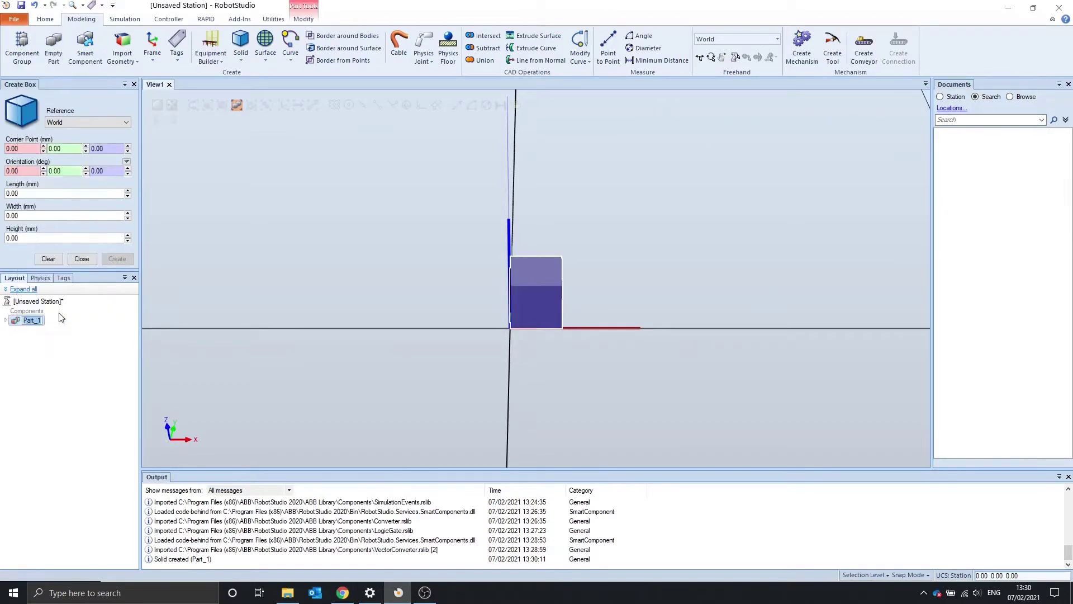
{"action": "type", "text": "Box"}
{"action": "key", "text": "Return"}
{"action": "left_click", "coordinate": [21, 384]}
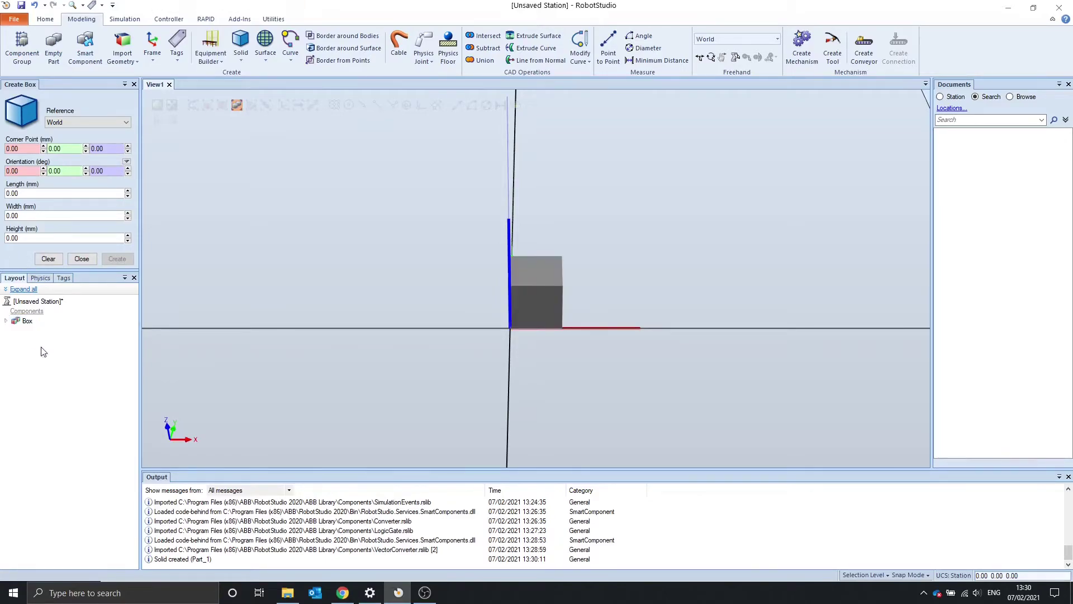
- Create a new smart component and name it Box Positioner
{"action": "left_click", "coordinate": [87, 49]}
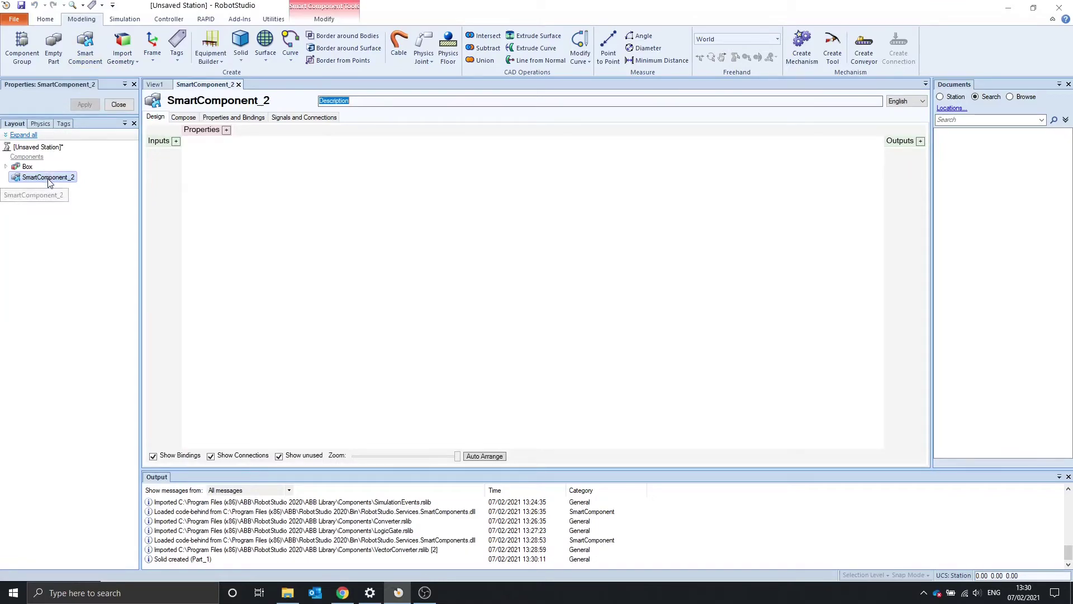
{"action": "right_click", "coordinate": [49, 183]}
{"action": "left_click", "coordinate": [92, 441]}
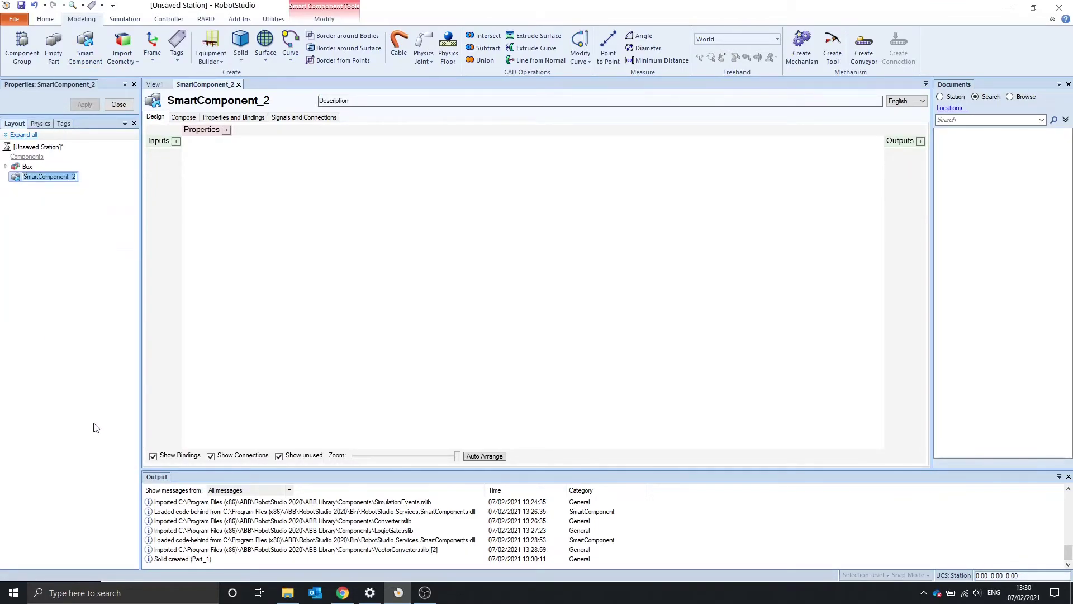
{"action": "type", "text": "Box Positioner"}
{"action": "key", "text": "Return"}
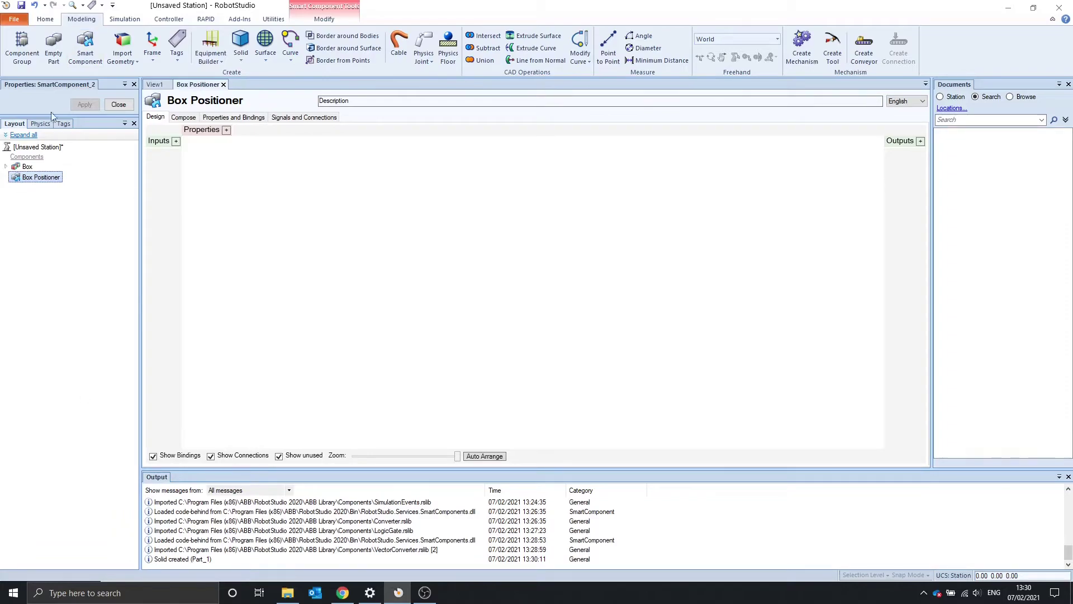
- Move the Box part into Box Positioner and start adding a dynamic property
{"action": "left_click", "coordinate": [36, 223]}
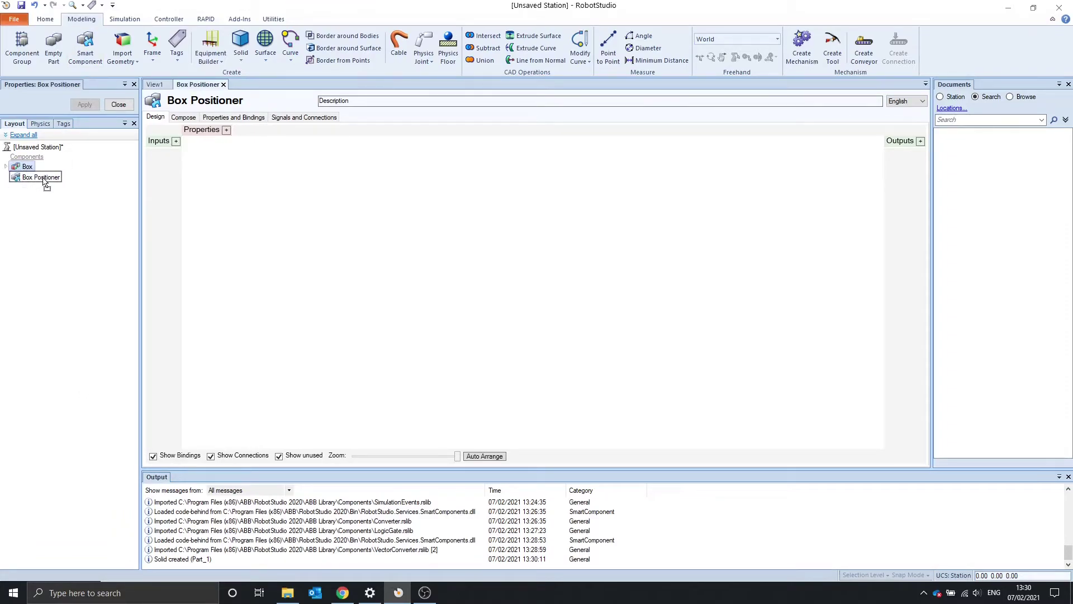
{"action": "left_click_drag", "start_coordinate": [44, 182], "coordinate": [45, 180]}
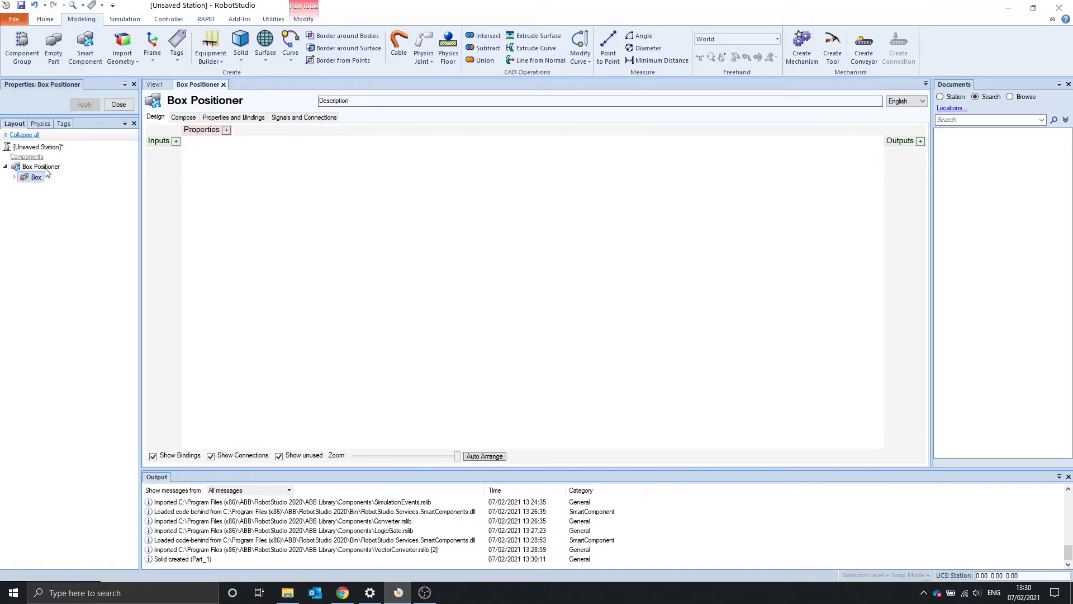
{"action": "left_click", "coordinate": [226, 131]}
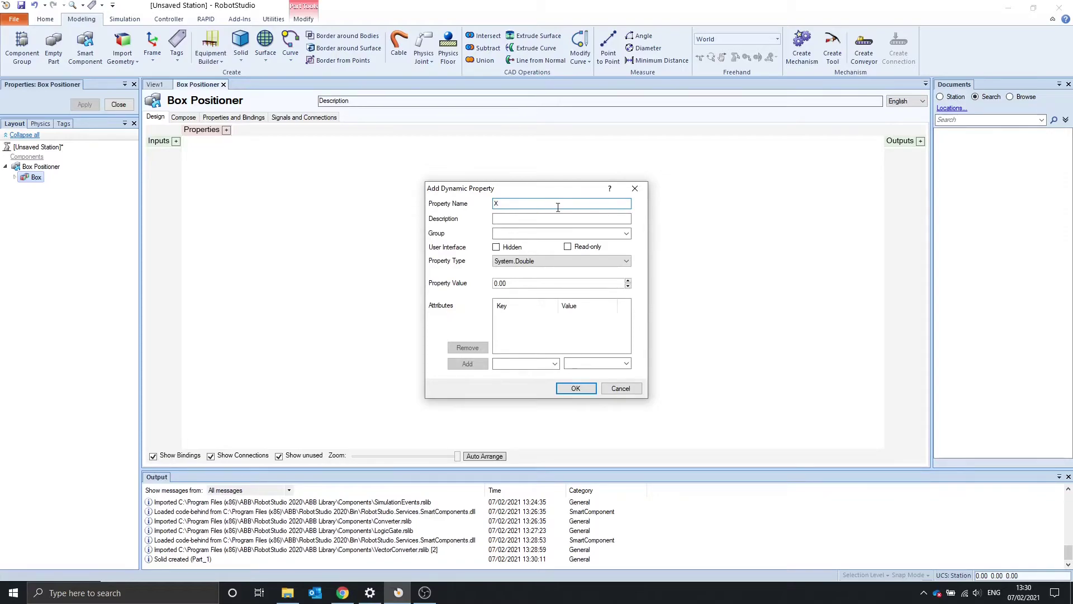
- Give the X property a Quantity = Length attribute and finish creating it
{"action": "left_click", "coordinate": [555, 364]}
{"action": "left_click", "coordinate": [553, 383]}
{"action": "left_click", "coordinate": [627, 364]}
{"action": "left_click", "coordinate": [599, 389]}
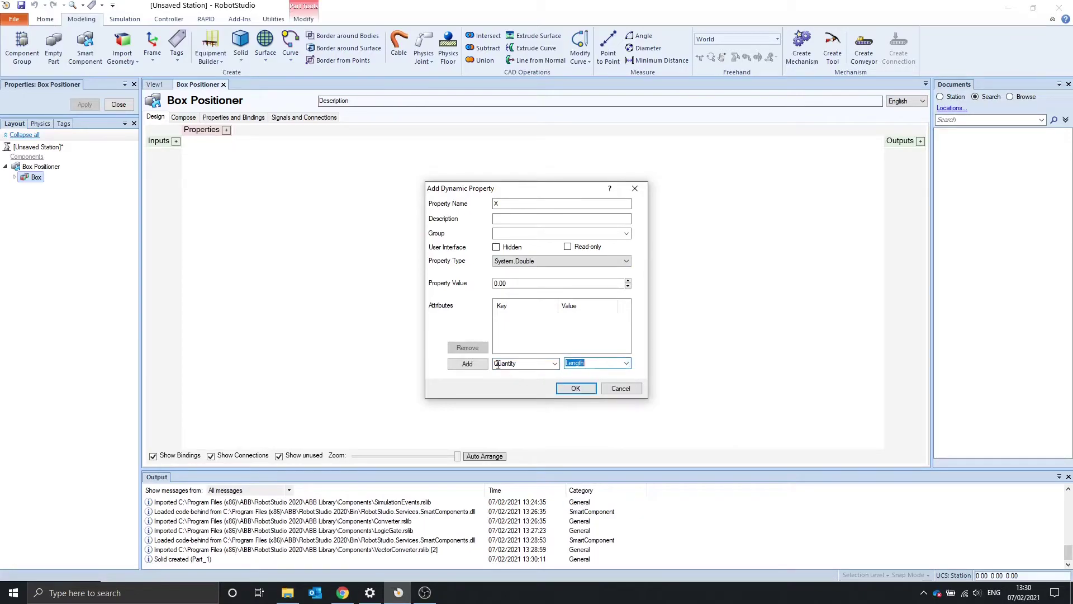
{"action": "left_click", "coordinate": [467, 364]}
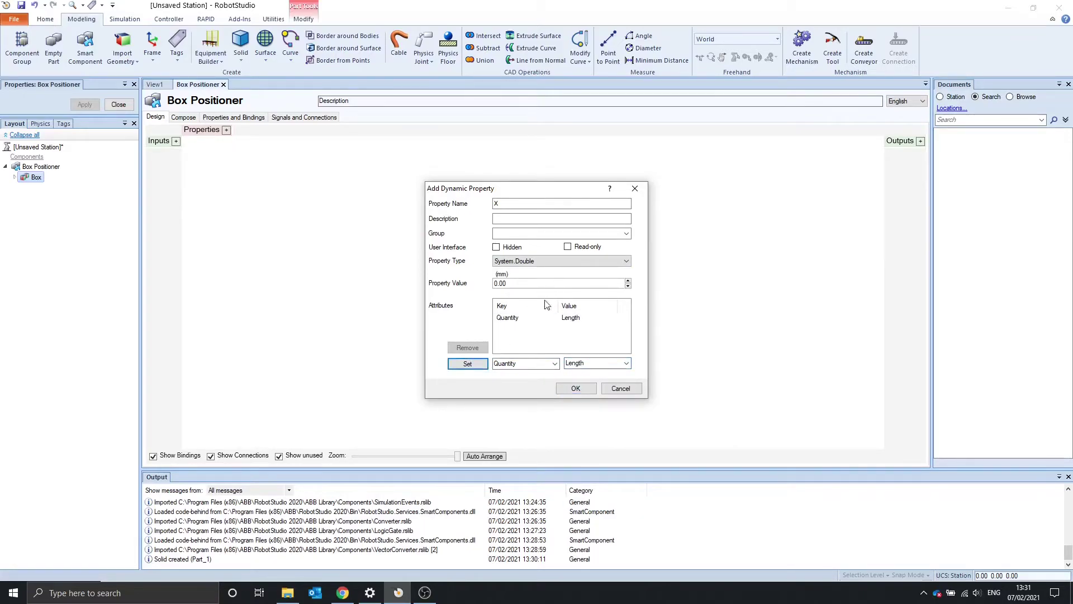
{"action": "left_click", "coordinate": [586, 388]}
- Add a Y property with the Quantity = Length attribute
{"action": "left_click", "coordinate": [226, 132]}
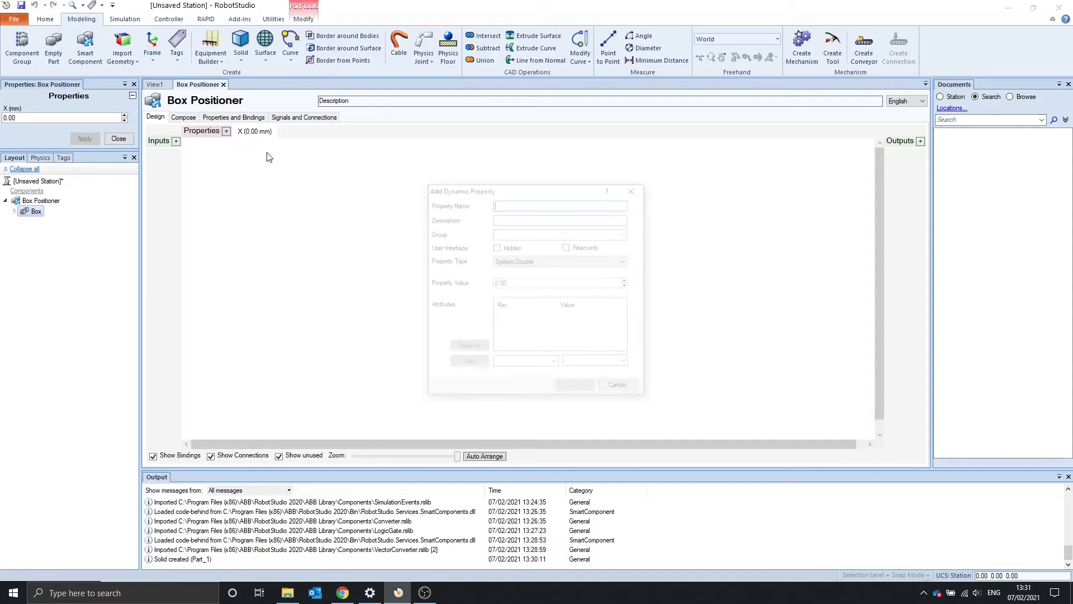
{"action": "type", "text": "Y"}
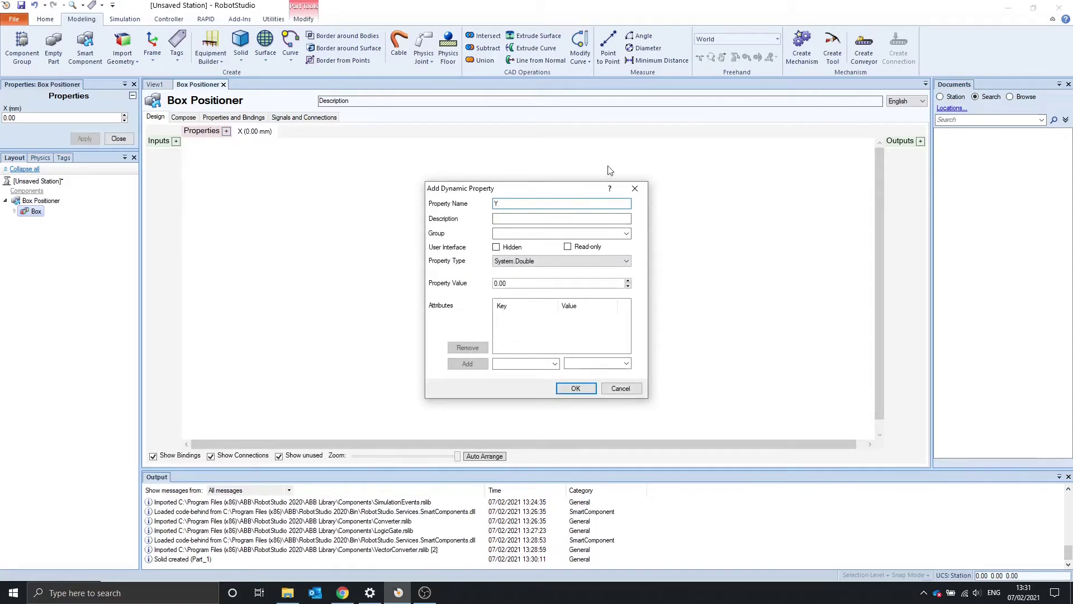
{"action": "left_click", "coordinate": [554, 363]}
{"action": "left_click", "coordinate": [517, 381]}
{"action": "left_click", "coordinate": [626, 363]}
{"action": "left_click", "coordinate": [586, 425]}
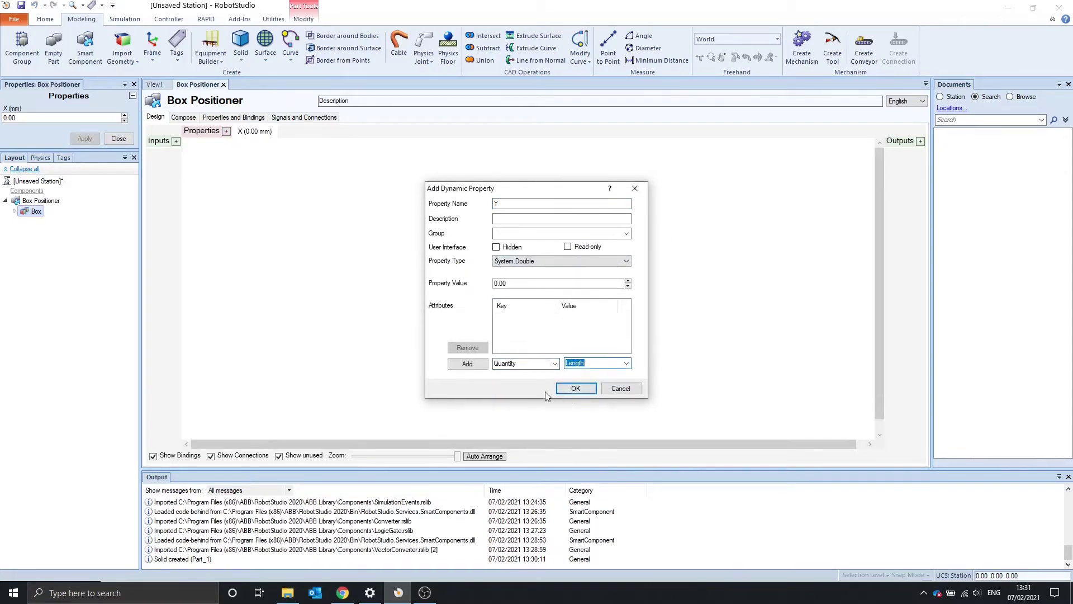
{"action": "left_click", "coordinate": [467, 363]}
{"action": "left_click", "coordinate": [575, 388]}
- Add a Z property with the Quantity = Length attribute
{"action": "left_click", "coordinate": [227, 131]}
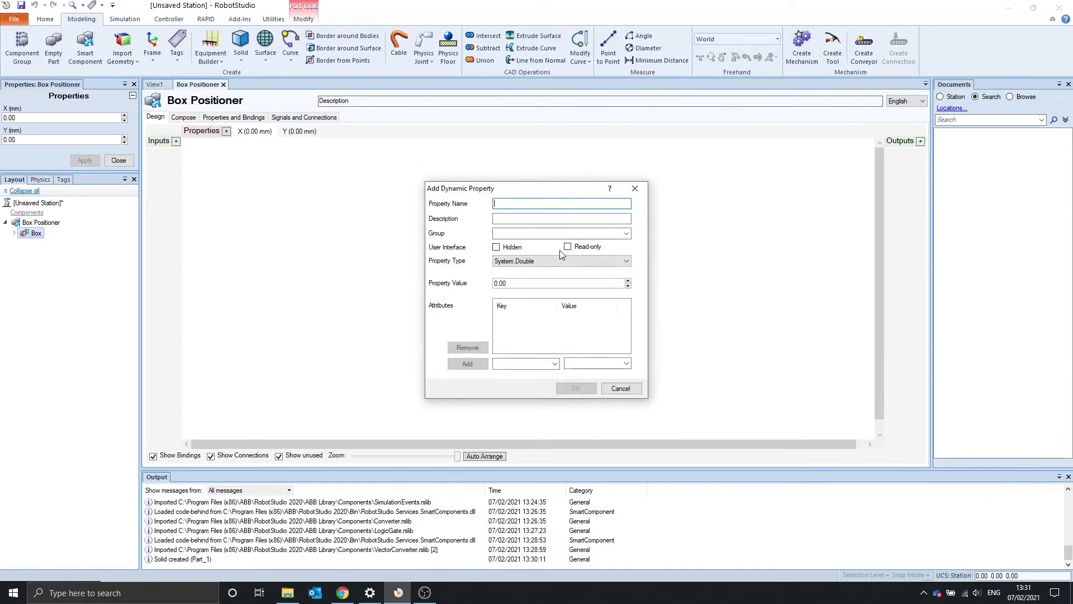
{"action": "type", "text": "Z"}
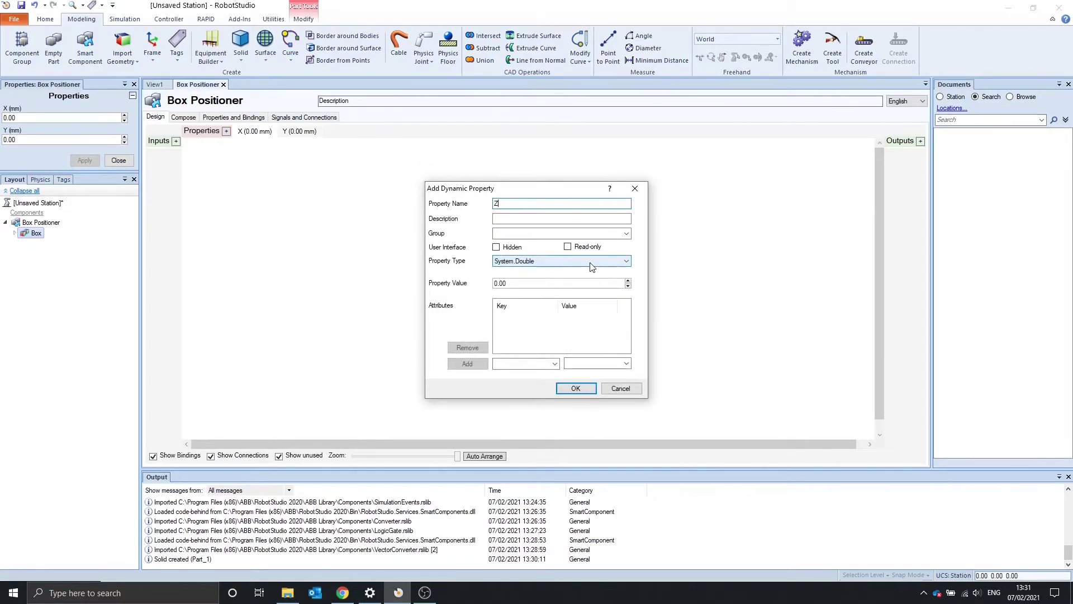
{"action": "left_click", "coordinate": [554, 363]}
{"action": "left_click", "coordinate": [516, 381]}
{"action": "left_click", "coordinate": [626, 363]}
{"action": "left_click", "coordinate": [587, 425]}
{"action": "left_click", "coordinate": [467, 363]}
{"action": "left_click", "coordinate": [576, 389]}
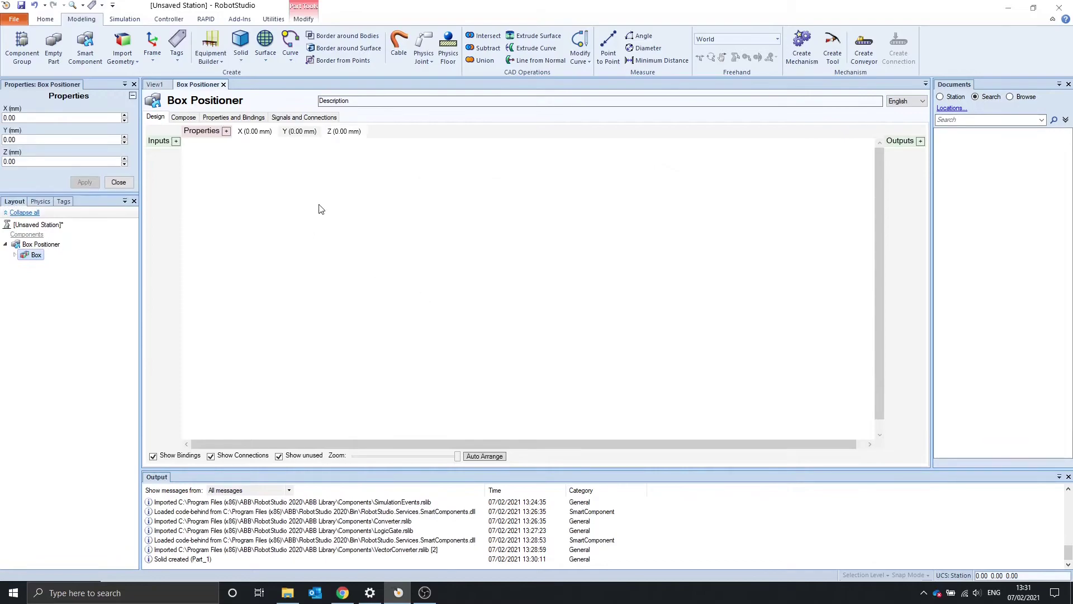
- Place VectorConverter_3 on the Design canvas and bind properties X, Y, Z to its X, Y, Z inputs
{"action": "right_click", "coordinate": [323, 196]}
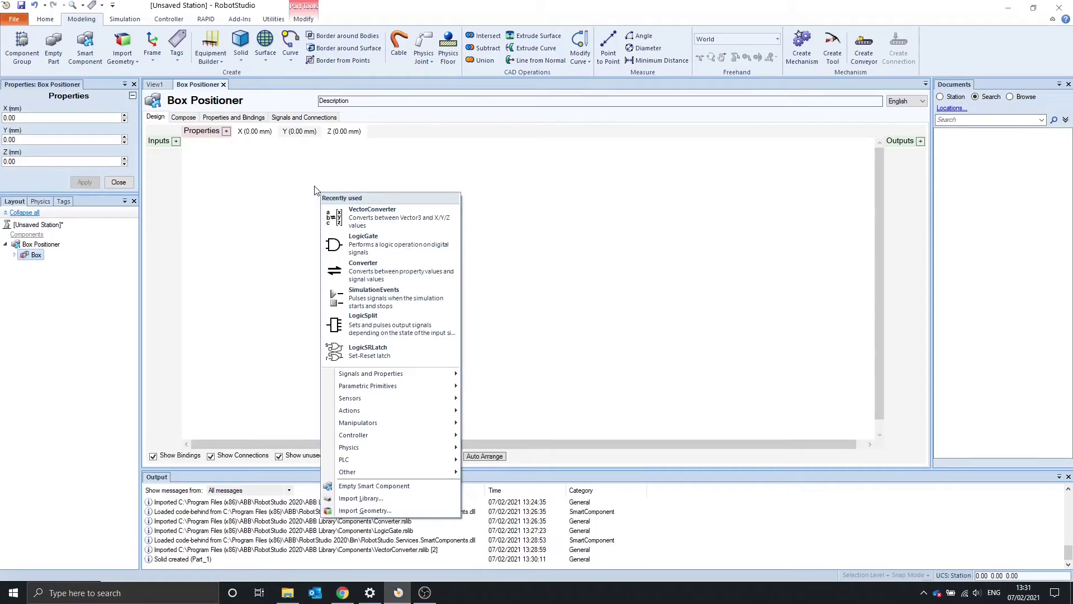
{"action": "left_click", "coordinate": [379, 217]}
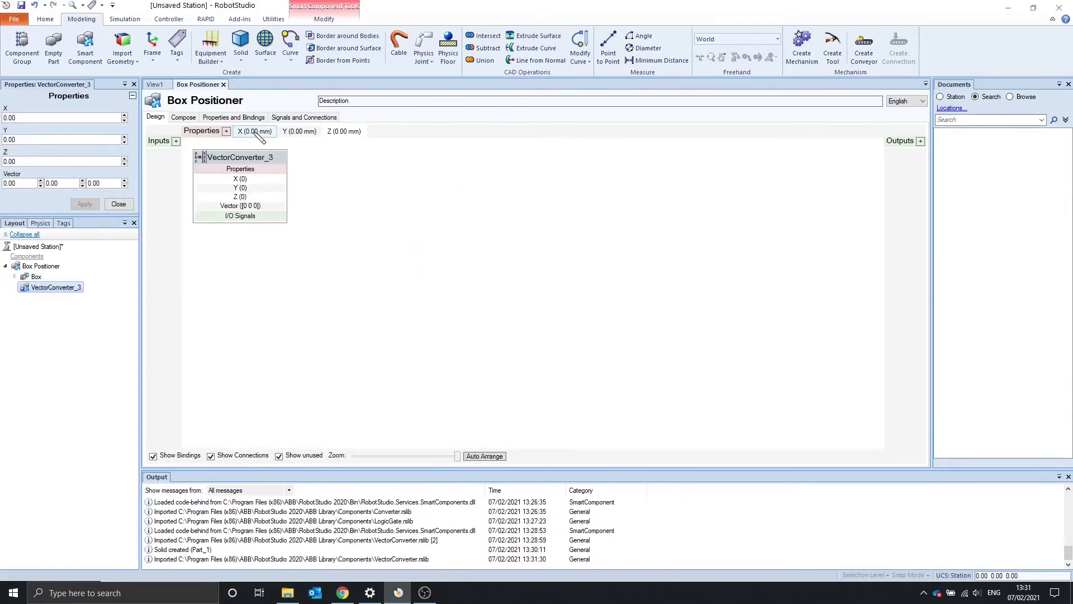
{"action": "left_click_drag", "start_coordinate": [250, 160], "coordinate": [331, 176]}
{"action": "left_click_drag", "start_coordinate": [254, 132], "coordinate": [292, 196]}
{"action": "left_click_drag", "start_coordinate": [282, 138], "coordinate": [286, 206]}
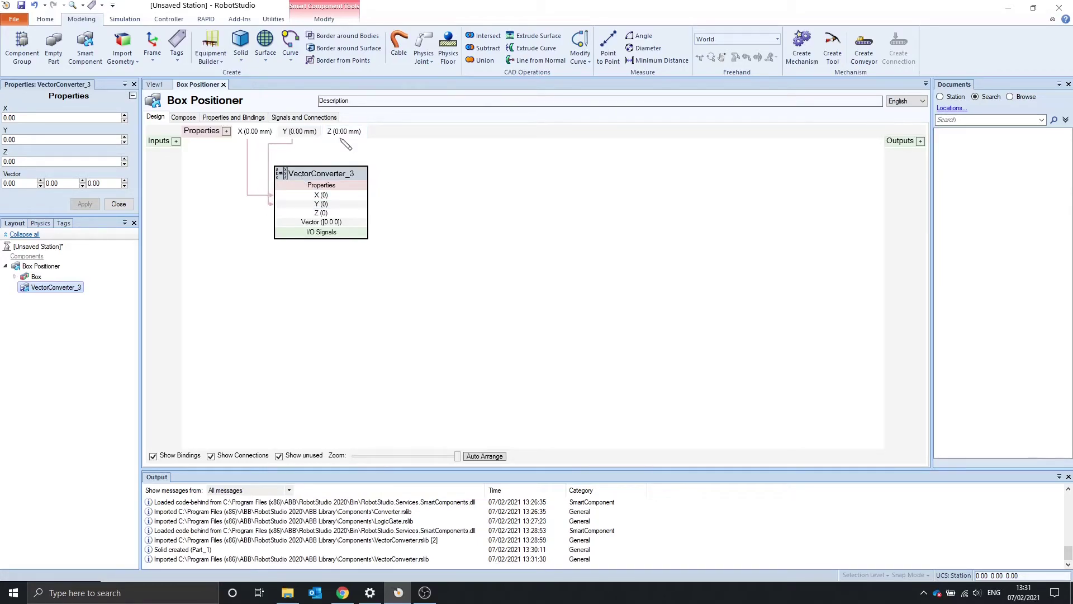
{"action": "left_click_drag", "start_coordinate": [343, 134], "coordinate": [313, 215]}
{"action": "left_click_drag", "start_coordinate": [312, 174], "coordinate": [323, 173]}
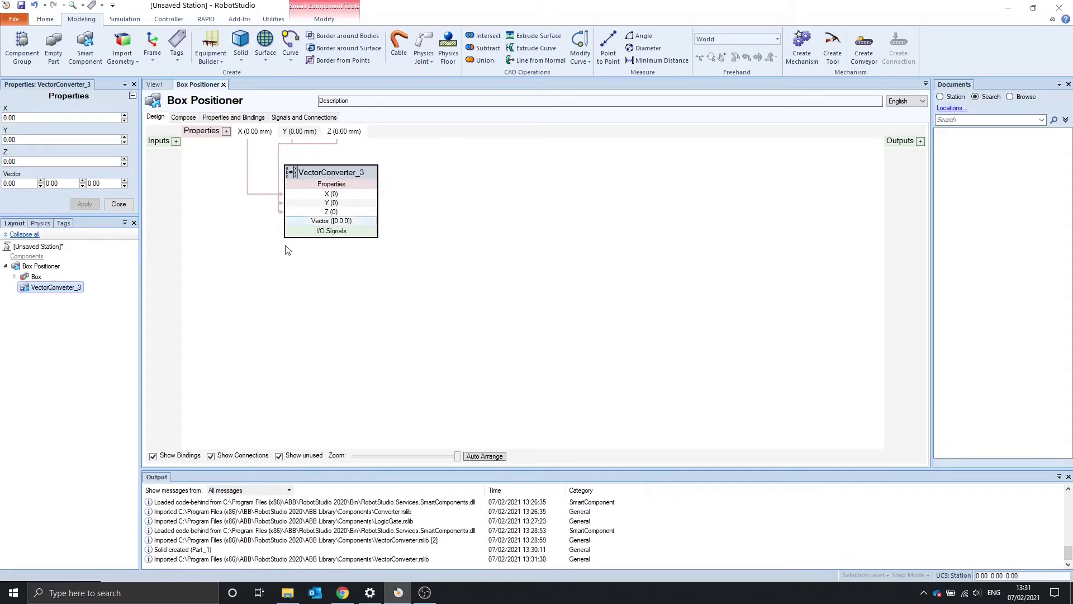
- Enter X 50 and Y 100 in Box Positioner's properties, apply, and check the converter bindings
{"action": "right_click", "coordinate": [44, 268]}
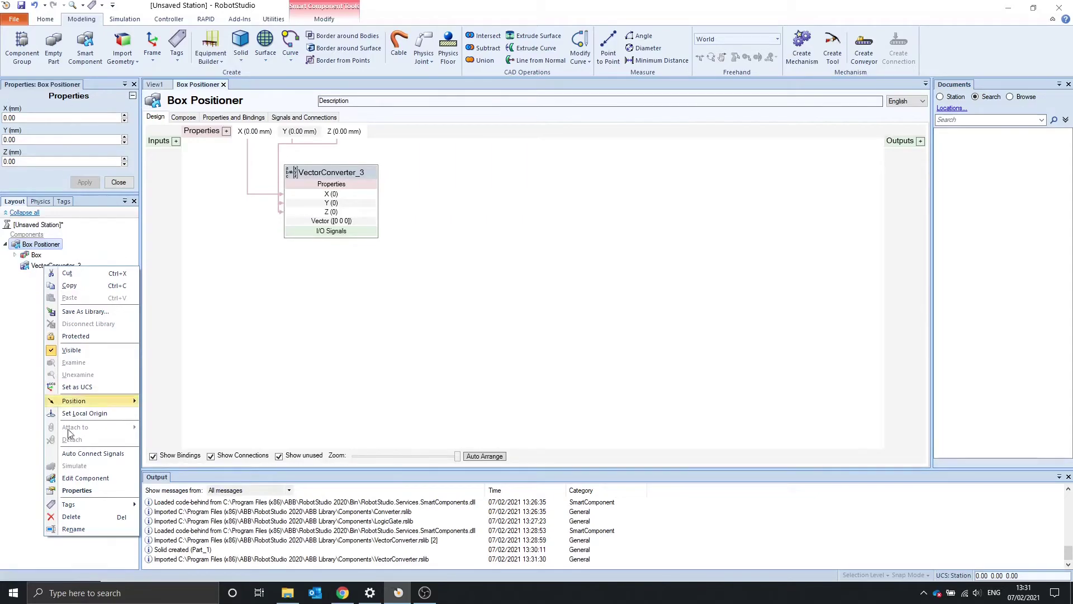
{"action": "left_click", "coordinate": [89, 491]}
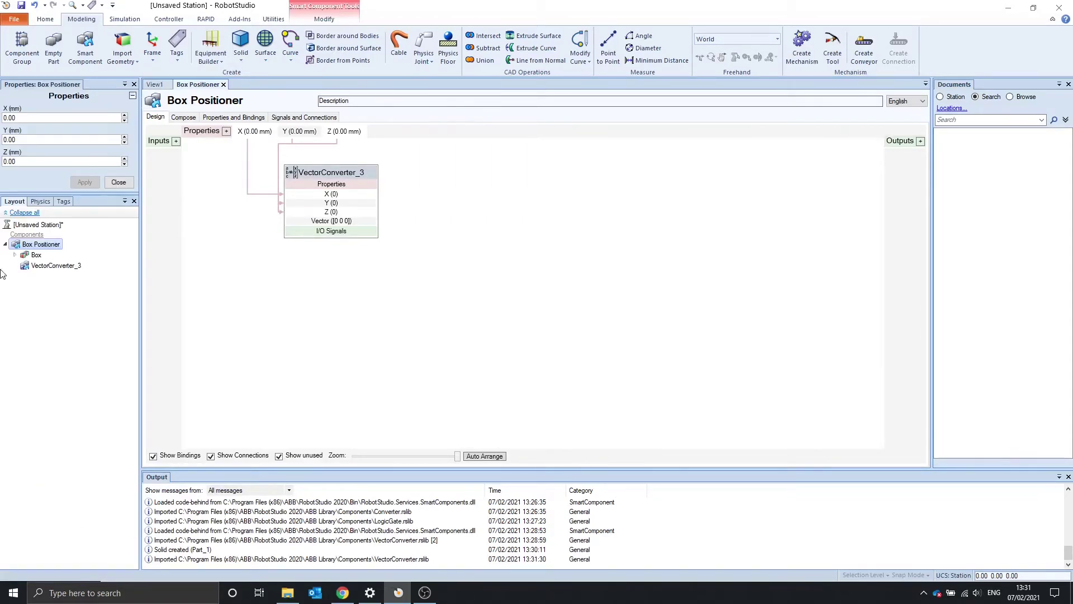
{"action": "left_click", "coordinate": [49, 118]}
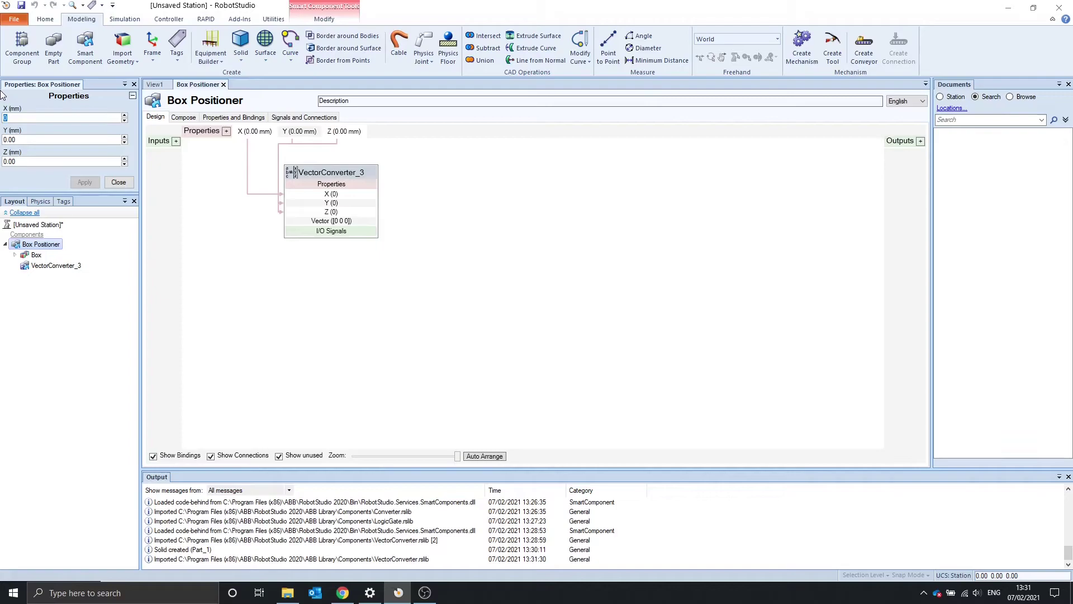
{"action": "type", "text": "50"}
{"action": "left_click", "coordinate": [24, 140]}
{"action": "left_click", "coordinate": [85, 183]}
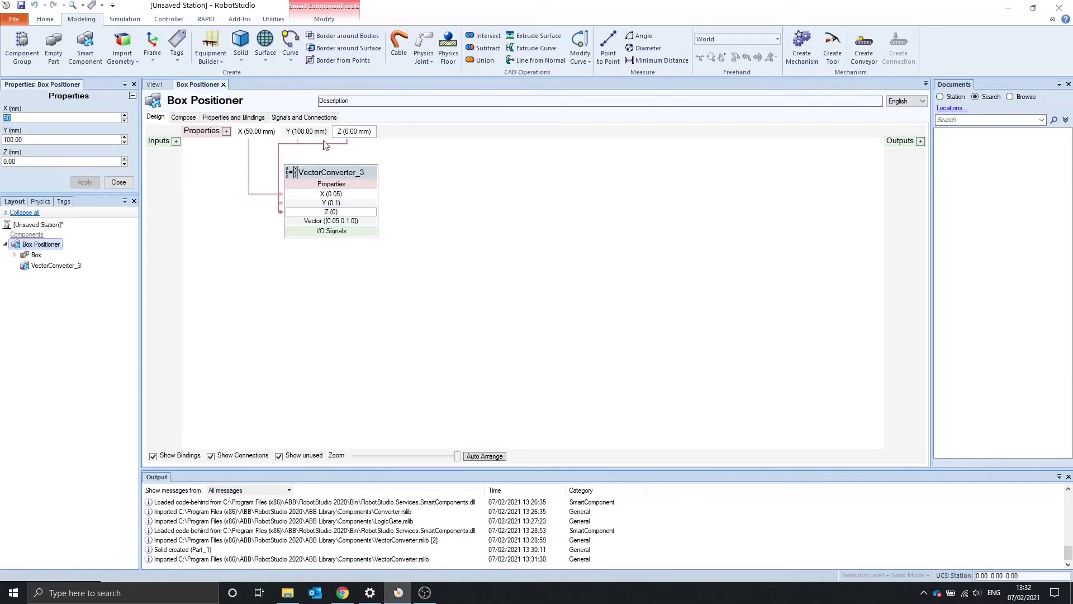
{"action": "left_click", "coordinate": [282, 192]}
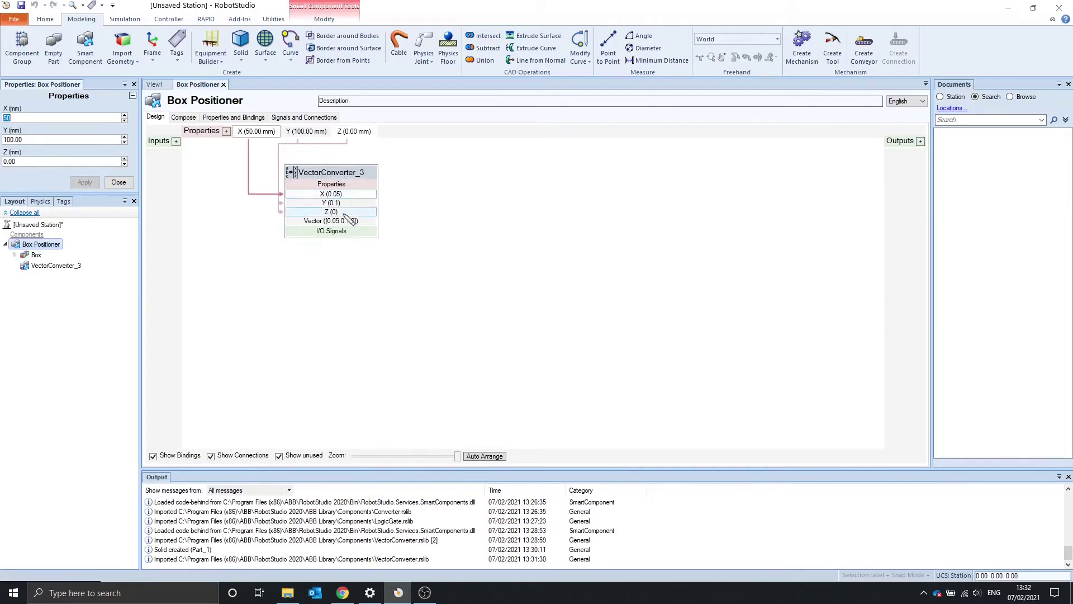
{"action": "left_click", "coordinate": [342, 212]}
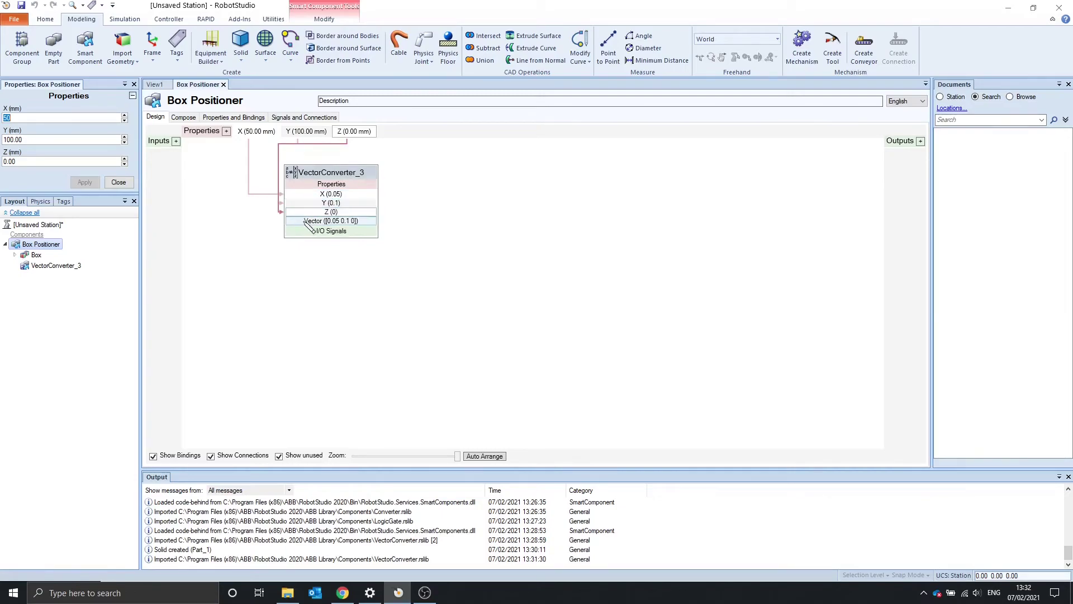
- Add a Positioner fed by VectorConverter_3's Vector output, set its Object to Box, and apply
{"action": "right_click", "coordinate": [491, 207]}
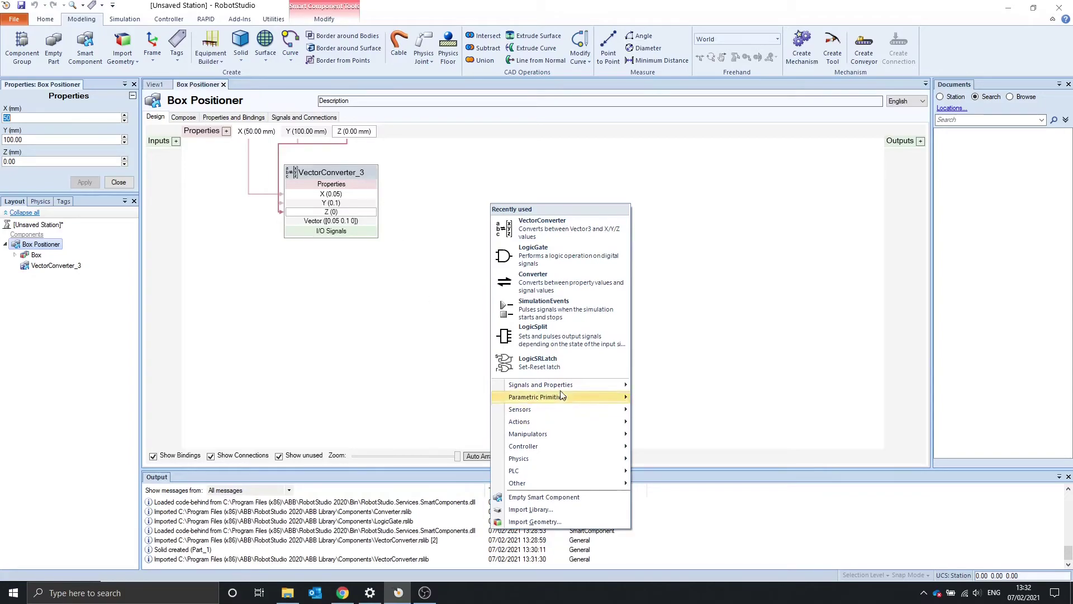
{"action": "mouse_move", "coordinate": [497, 414]}
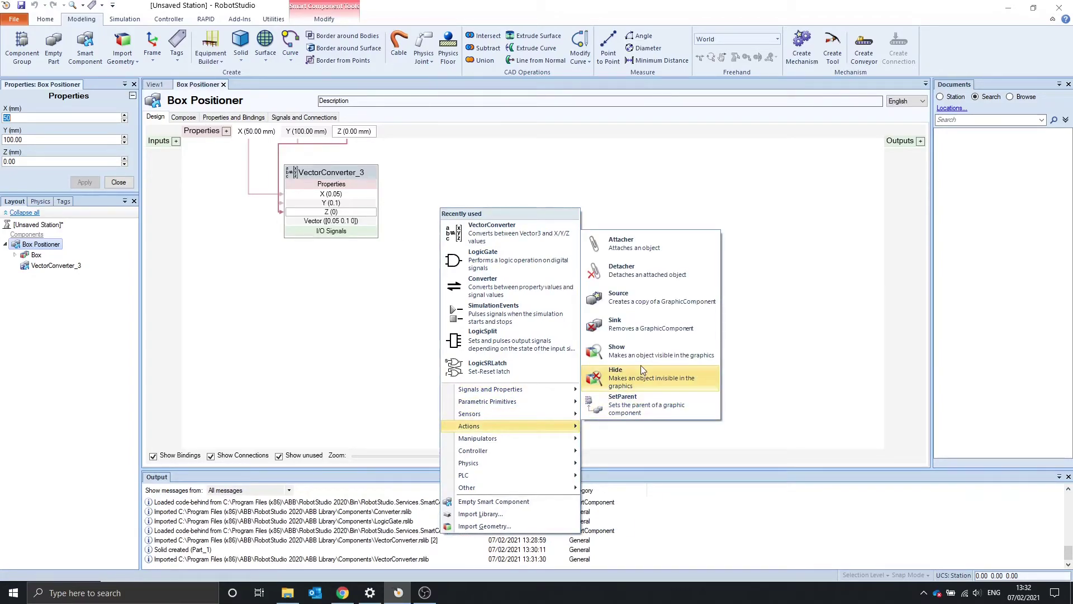
{"action": "mouse_move", "coordinate": [519, 438]}
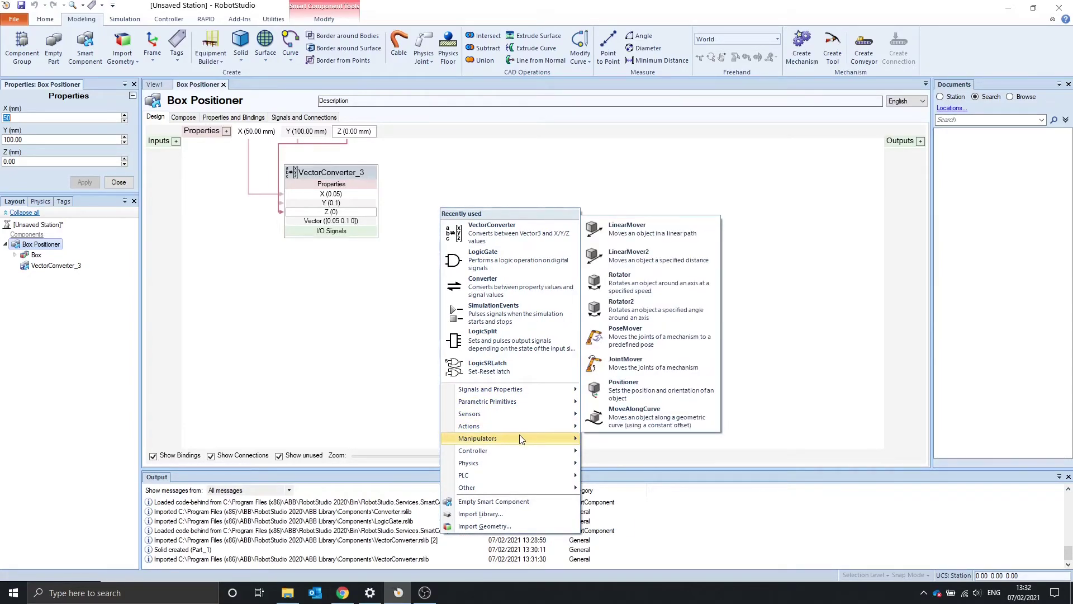
{"action": "left_click", "coordinate": [625, 388]}
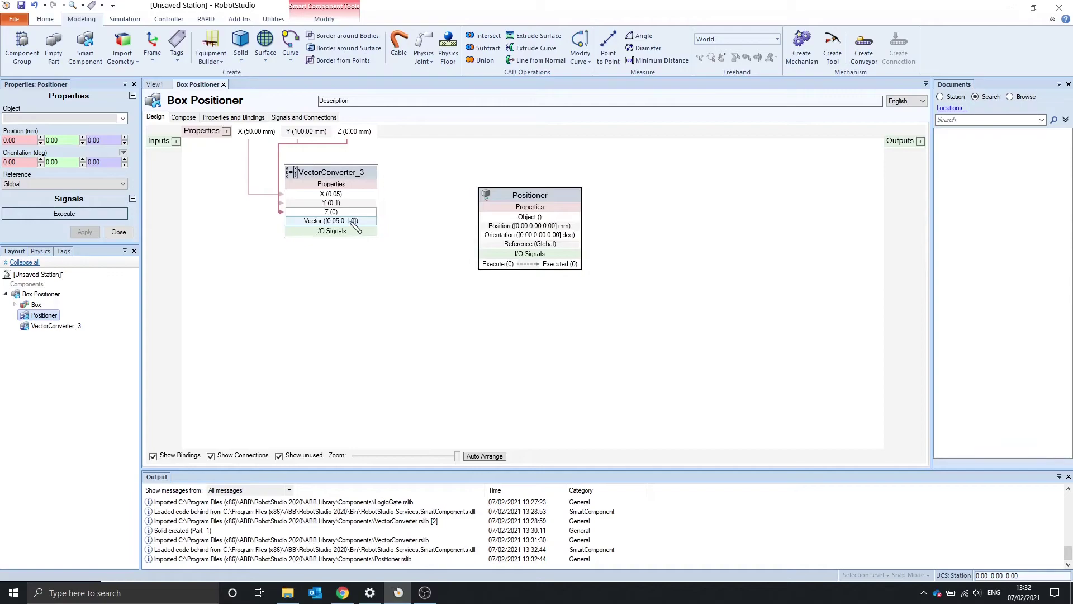
{"action": "left_click_drag", "start_coordinate": [375, 221], "coordinate": [507, 192]}
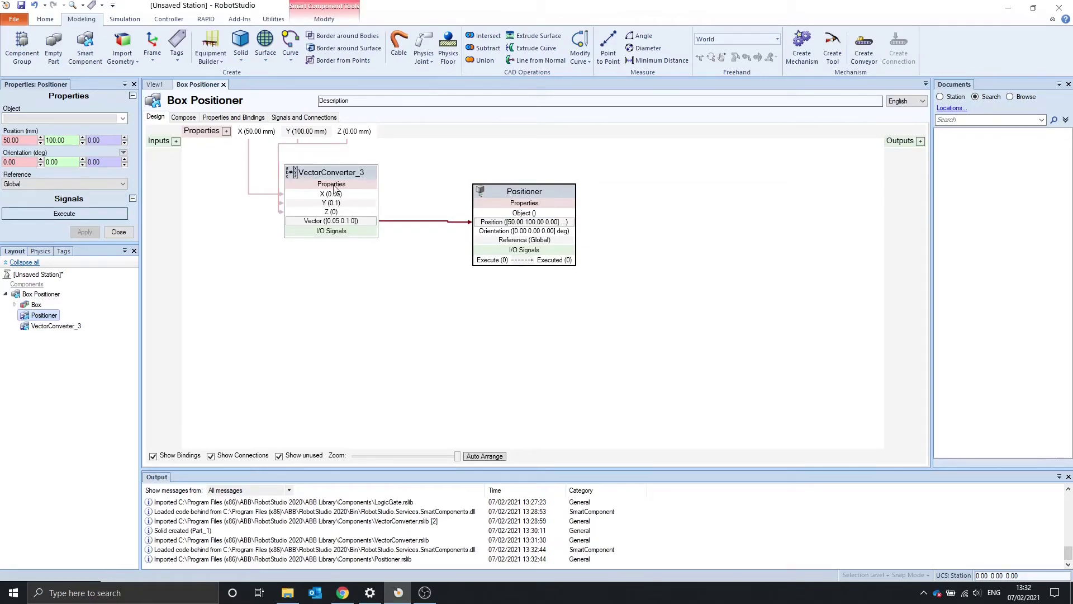
{"action": "left_click", "coordinate": [122, 118]}
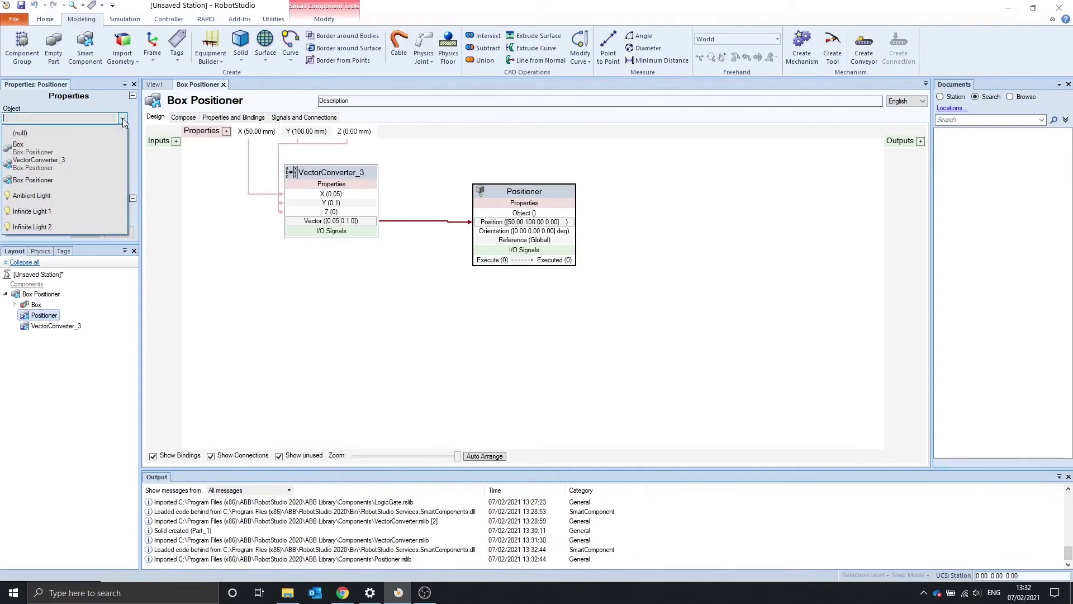
{"action": "left_click", "coordinate": [107, 146]}
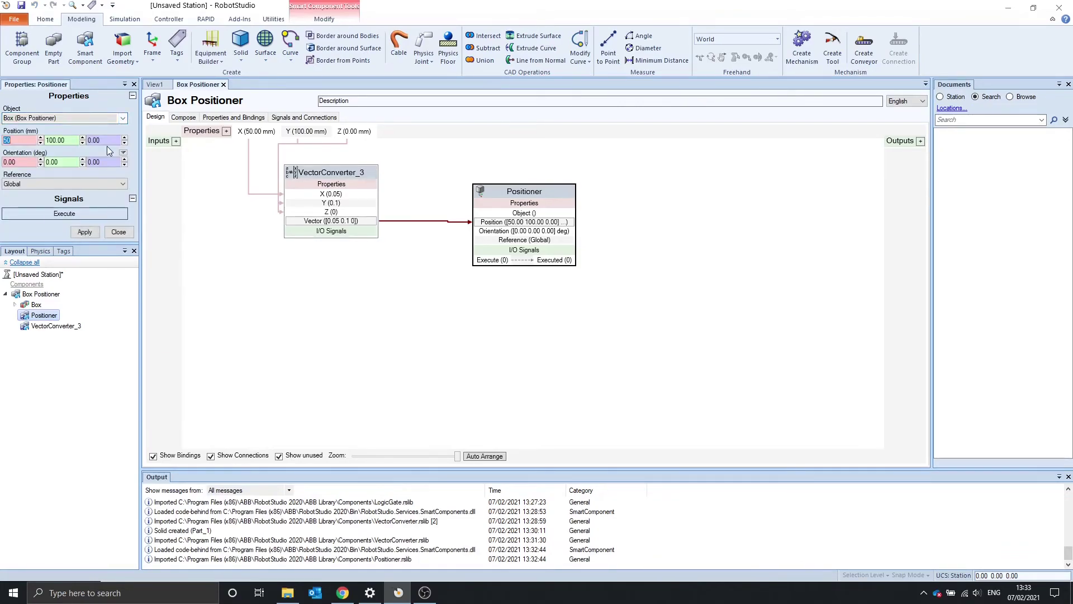
{"action": "left_click", "coordinate": [92, 233]}
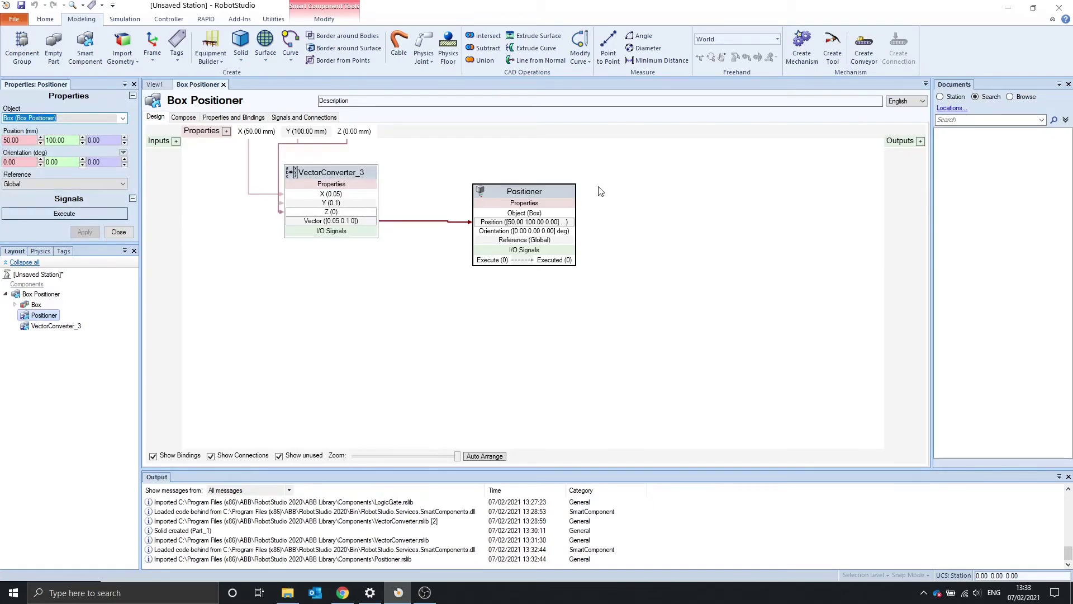
- Check in View1 that the box now sits at 50, 100, 0 mm, then return to the diagram
{"action": "left_click", "coordinate": [156, 85]}
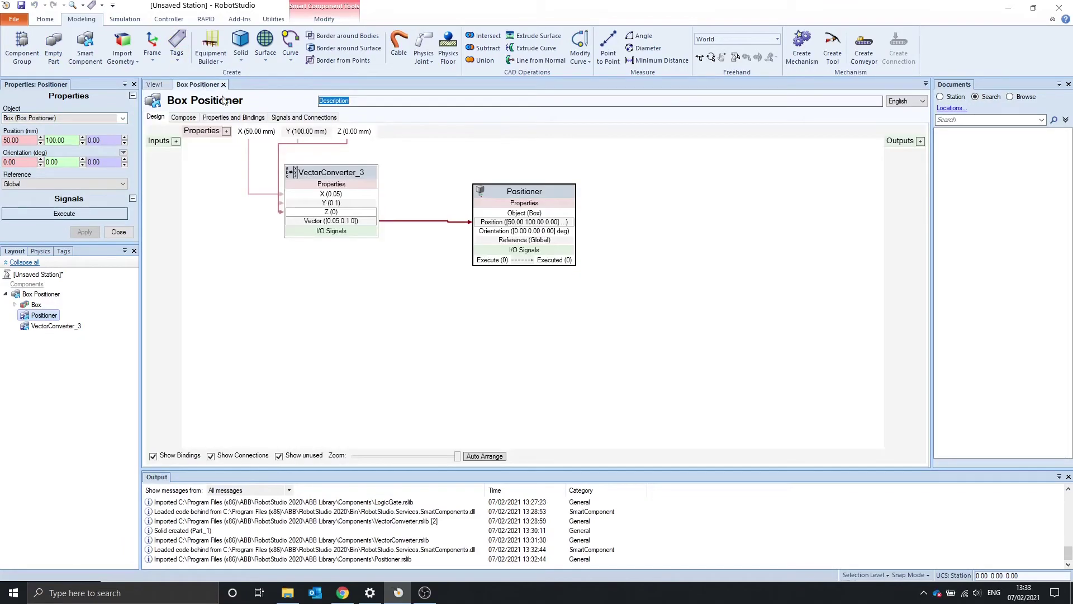
{"action": "left_click", "coordinate": [201, 84]}
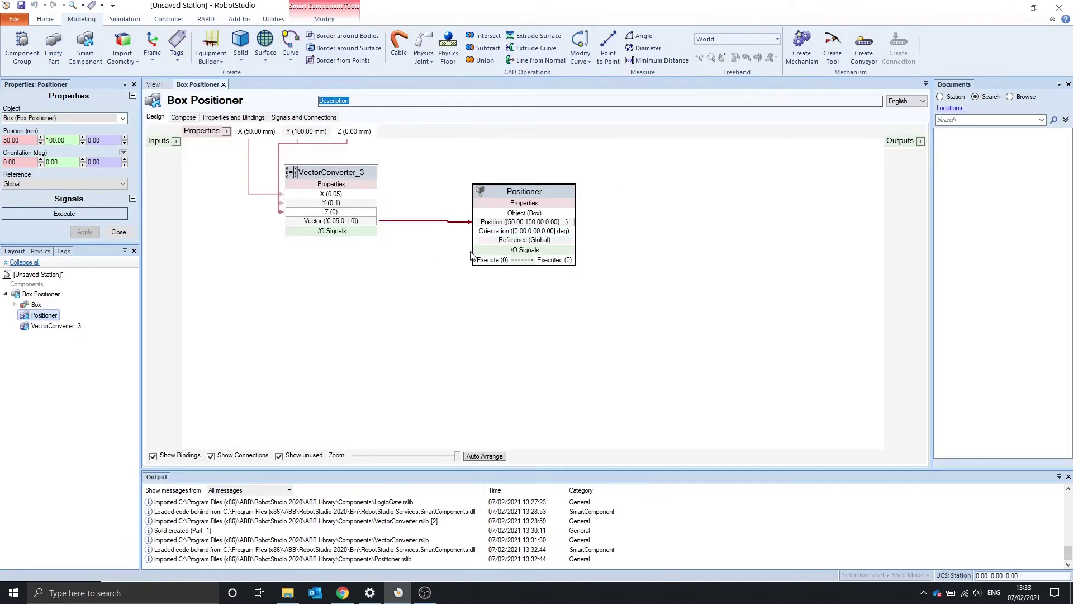
{"action": "left_click_drag", "start_coordinate": [516, 188], "coordinate": [509, 212]}
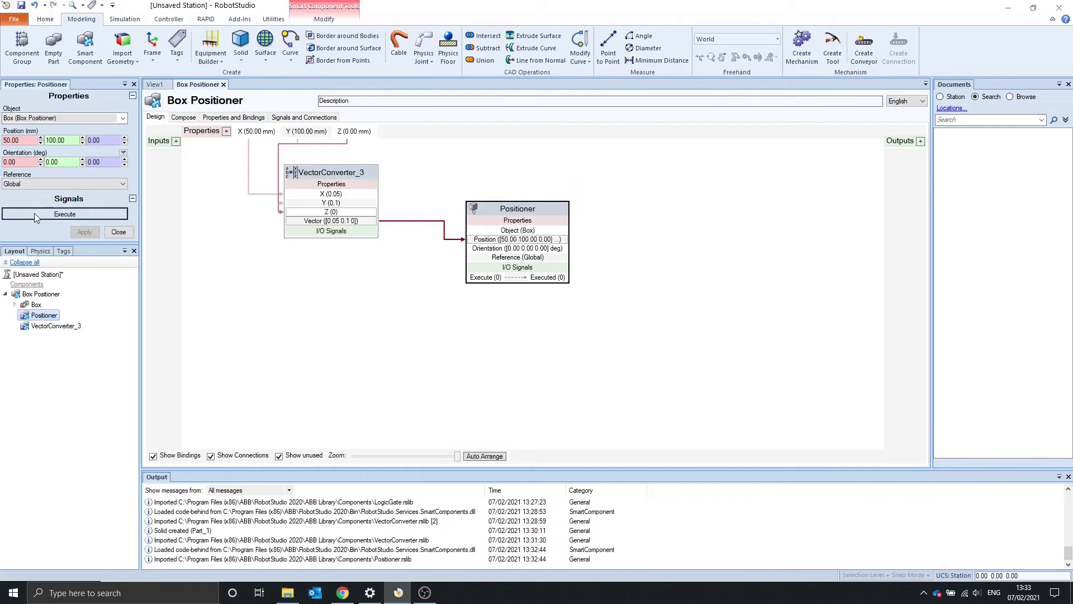
{"action": "left_click", "coordinate": [156, 84]}
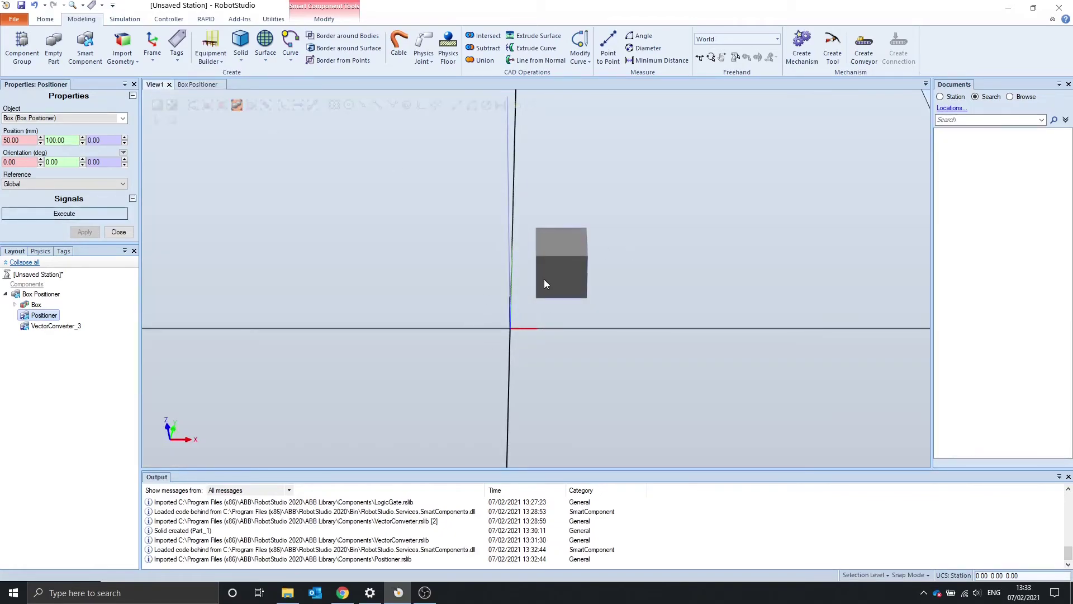
{"action": "left_click_drag", "start_coordinate": [542, 280], "coordinate": [590, 271], "text": "ctrl+shift"}
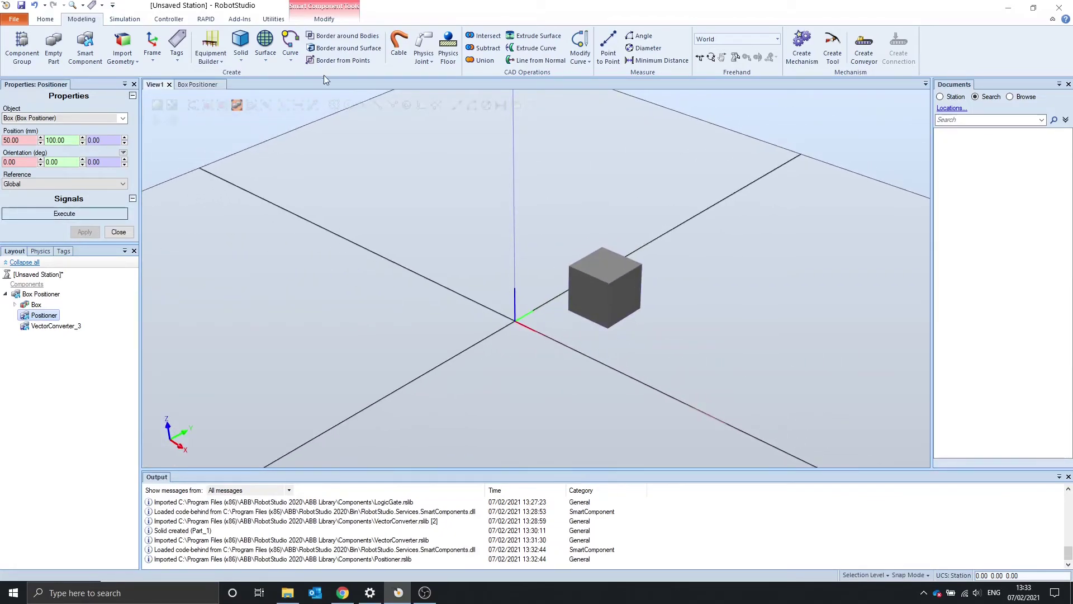
{"action": "left_click", "coordinate": [217, 84]}
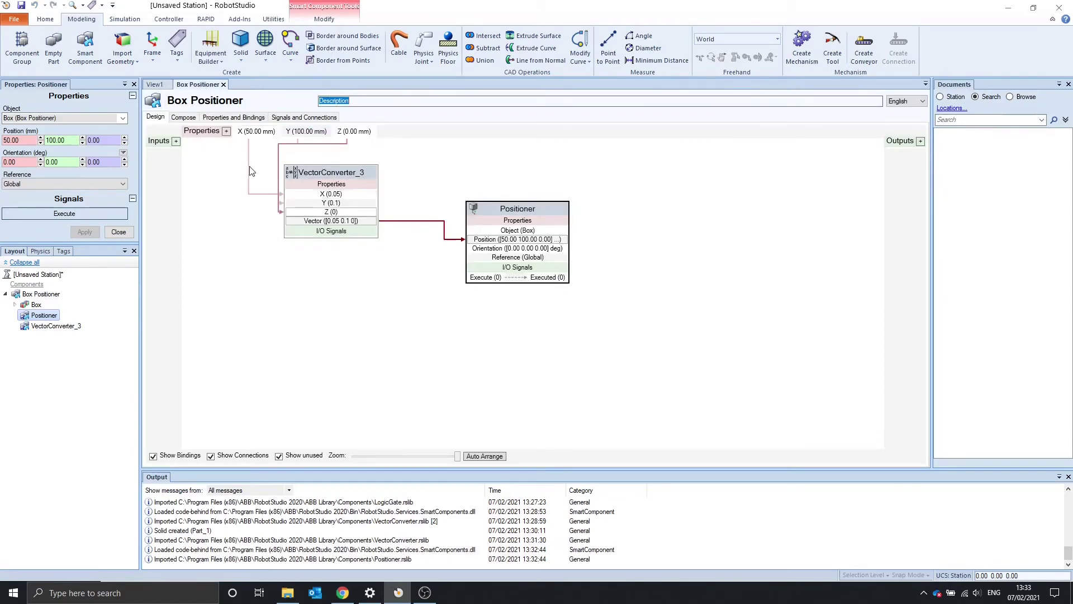
- Add an auto-reset digital input named Update and wire it to the Positioner's Execute
{"action": "left_click", "coordinate": [176, 141]}
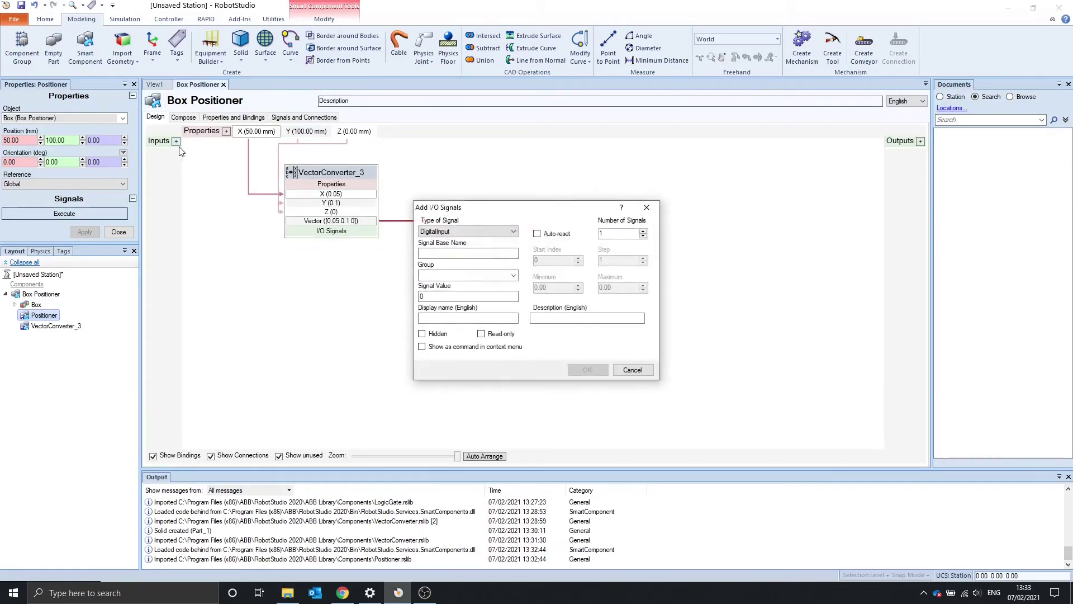
{"action": "left_click", "coordinate": [442, 252]}
{"action": "type", "text": "Up"}
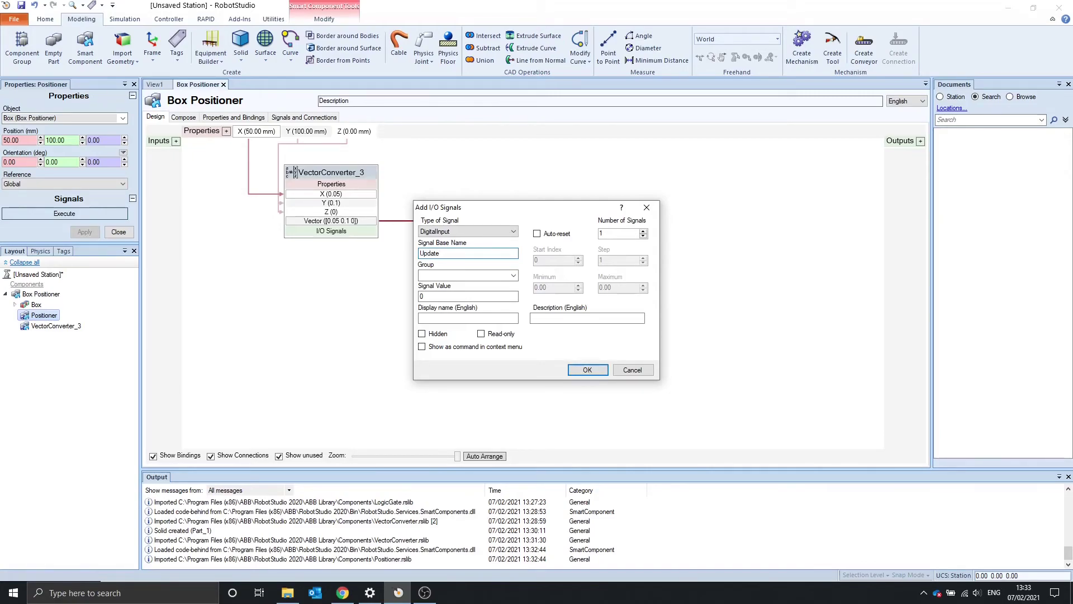
{"action": "type", "text": "date"}
{"action": "key", "text": "Tab"}
{"action": "key", "text": "Tab"}
{"action": "key", "text": "Tab"}
{"action": "key", "text": "Tab"}
{"action": "left_click", "coordinate": [536, 233]}
{"action": "left_click", "coordinate": [586, 370]}
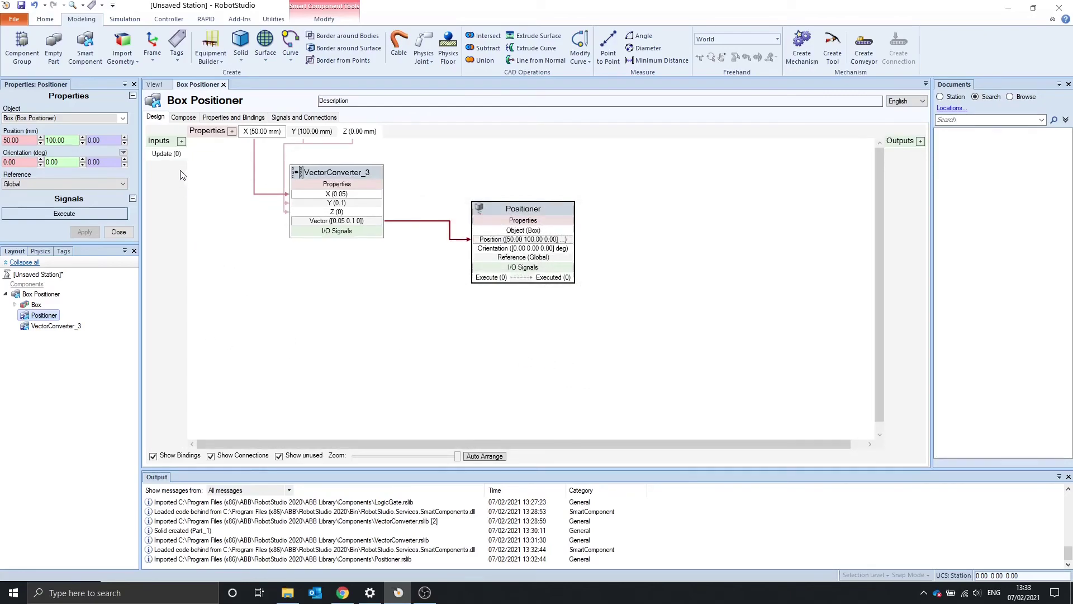
{"action": "left_click_drag", "start_coordinate": [183, 153], "coordinate": [491, 276]}
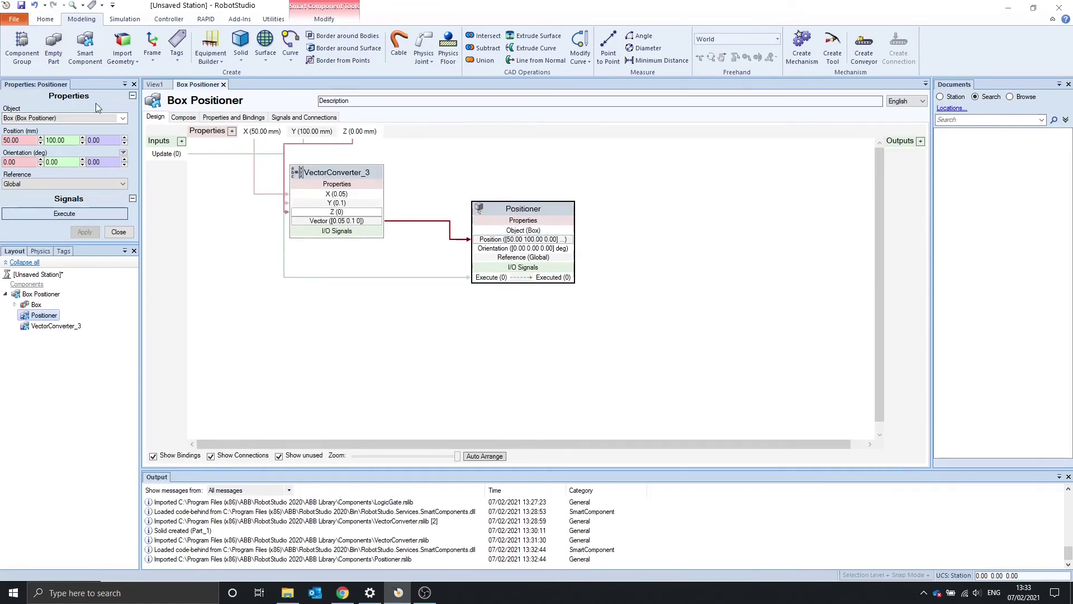
- Select Box Positioner to show its properties and switch to the 3-D station view
{"action": "left_click", "coordinate": [347, 312]}
{"action": "left_click_drag", "start_coordinate": [50, 275], "coordinate": [50, 278]}
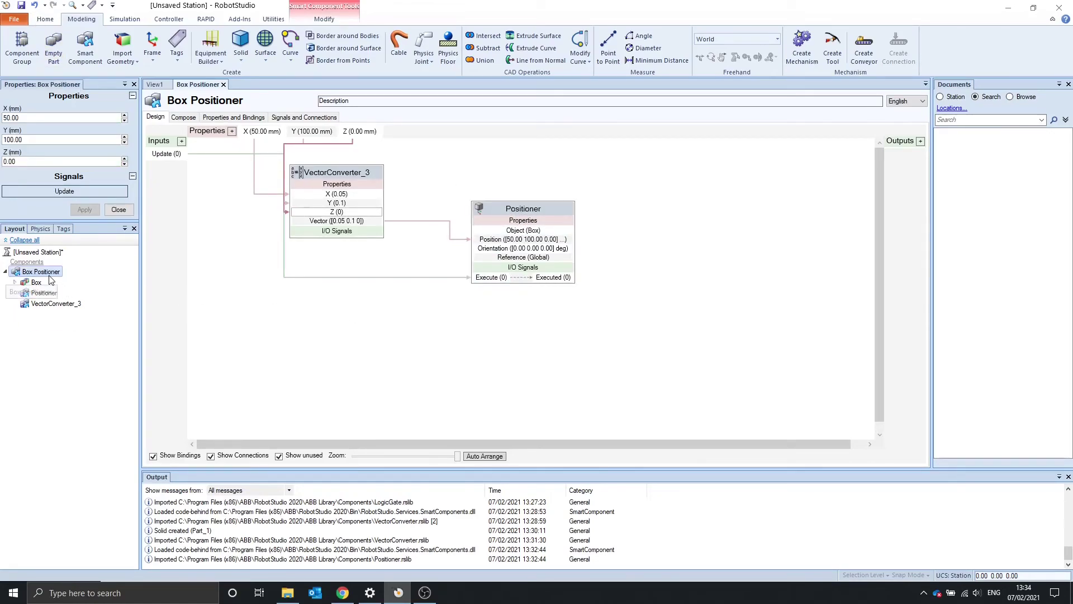
{"action": "right_click", "coordinate": [50, 280]}
{"action": "left_click", "coordinate": [7, 235]}
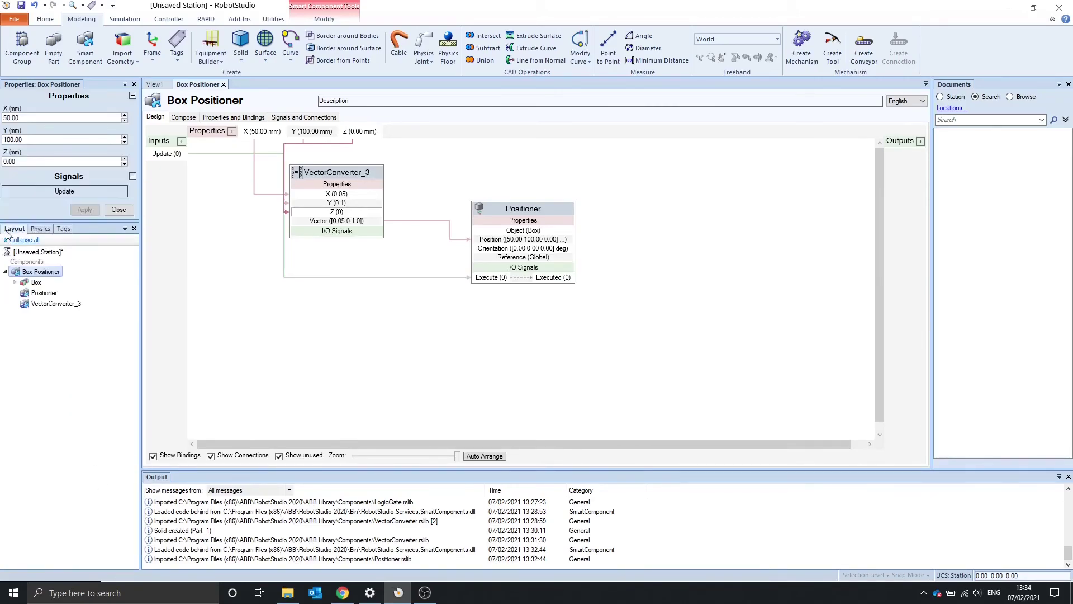
{"action": "left_click", "coordinate": [155, 84]}
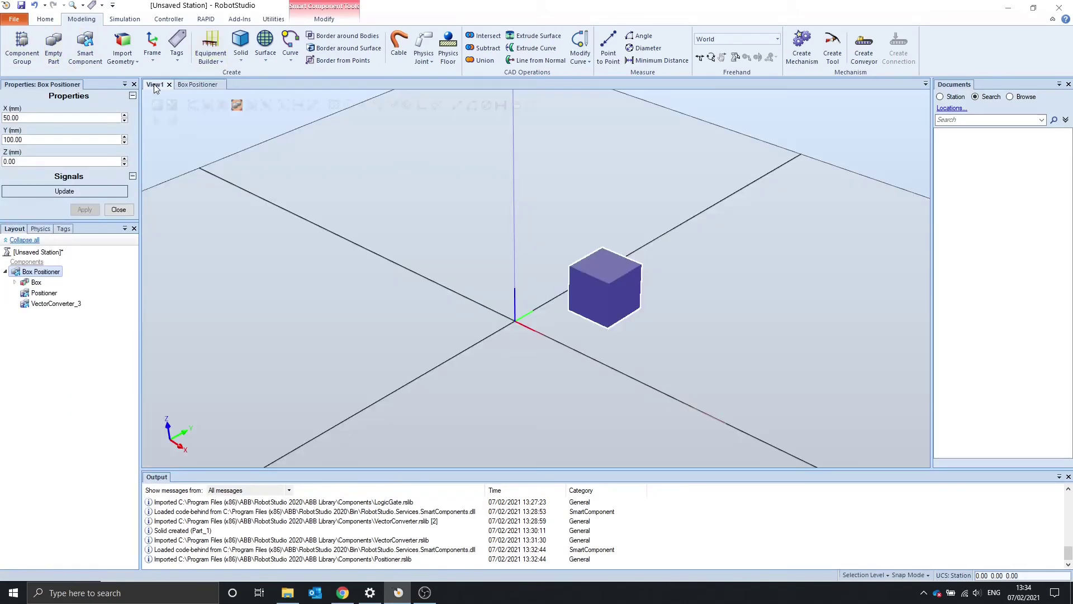
{"action": "scroll", "coordinate": [451, 277], "scroll_direction": "down", "scroll_amount": 3}
{"action": "scroll", "coordinate": [785, 222], "scroll_direction": "up", "scroll_amount": 5}
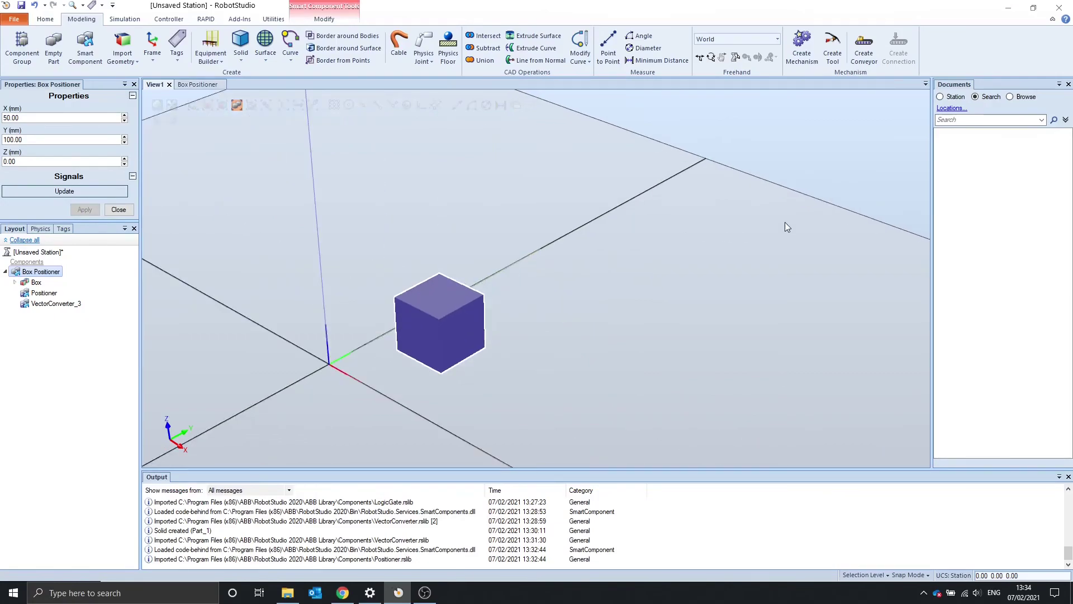
- Enter X 100, Y 0, Z 50, apply, and fire Update to move the box
{"action": "left_click_drag", "start_coordinate": [65, 121], "coordinate": [2, 118]}
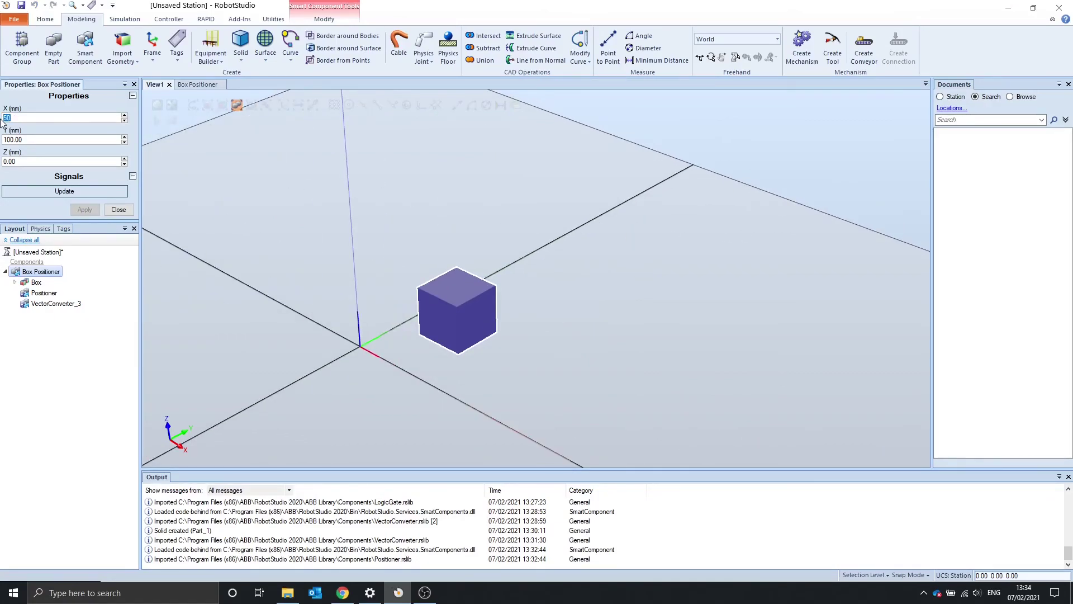
{"action": "type", "text": "100"}
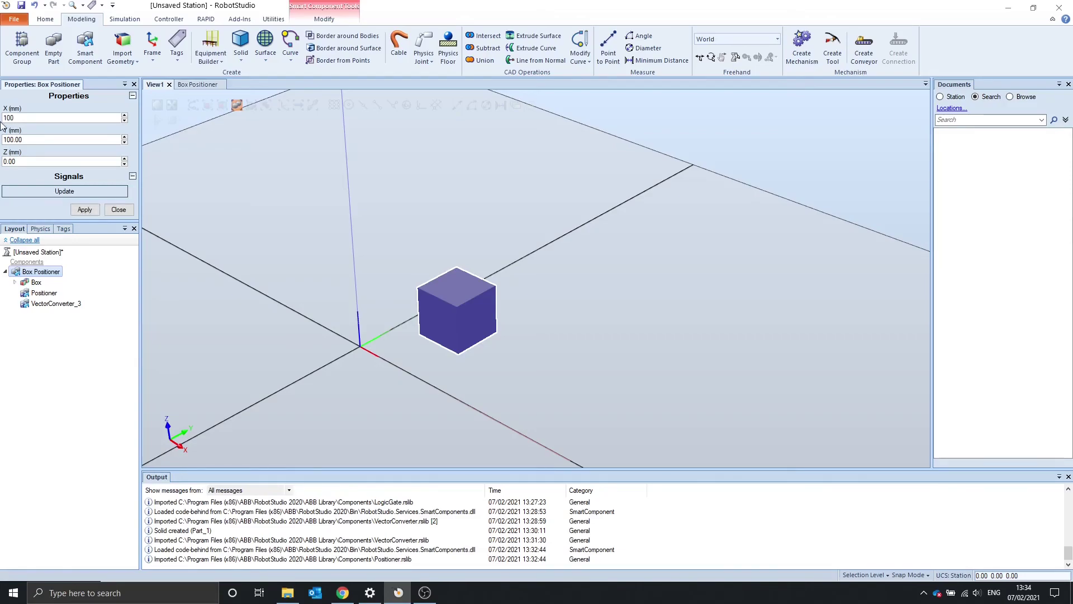
{"action": "left_click_drag", "start_coordinate": [39, 139], "coordinate": [2, 130]}
{"action": "type", "text": "0"}
{"action": "left_click_drag", "start_coordinate": [33, 161], "coordinate": [3, 158]}
{"action": "left_click_drag", "start_coordinate": [831, 333], "coordinate": [562, 313], "text": "ctrl+shift"}
{"action": "left_click", "coordinate": [85, 210]}
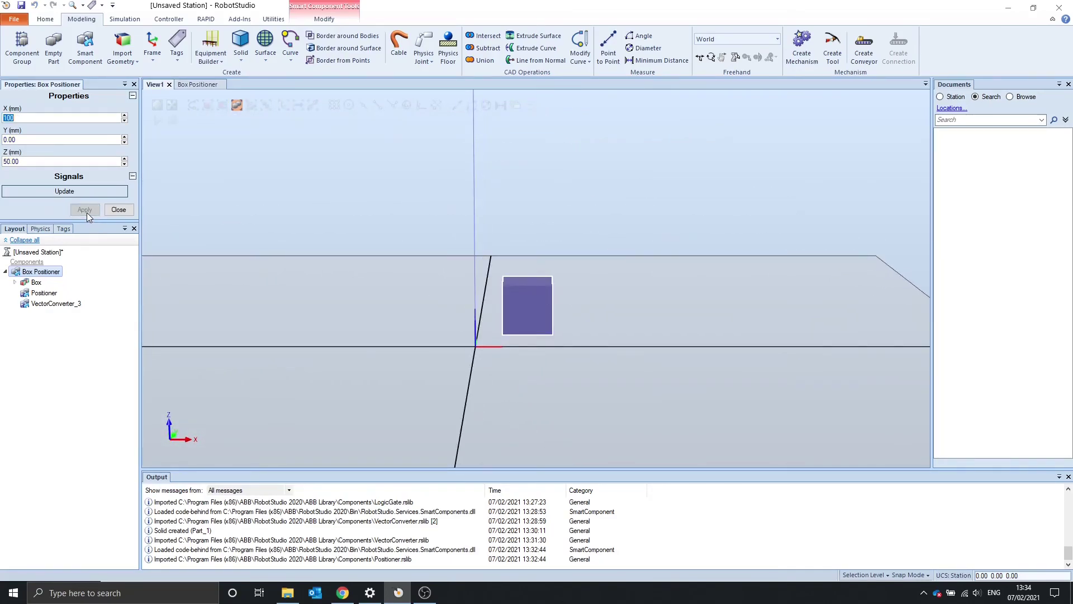
{"action": "left_click_drag", "start_coordinate": [576, 208], "coordinate": [568, 251], "text": "ctrl+shift"}
{"action": "left_click", "coordinate": [93, 194]}
- Return to the Station Logic design canvas and bring up its Signals and Properties component list
{"action": "key", "text": "ctrl+Tab"}
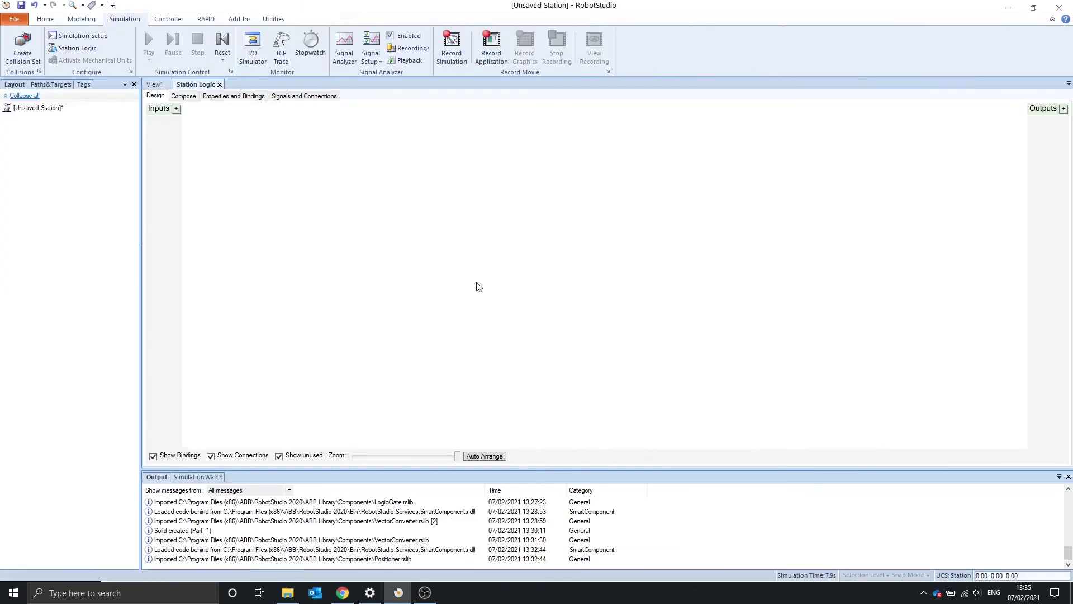
{"action": "right_click", "coordinate": [391, 155]}
{"action": "mouse_move", "coordinate": [459, 340]}
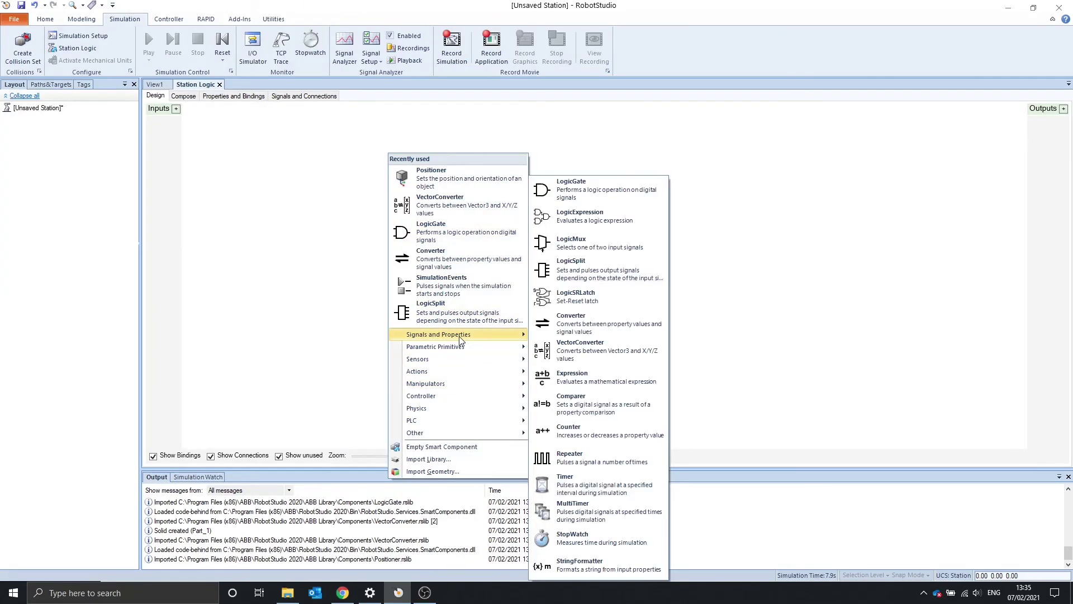